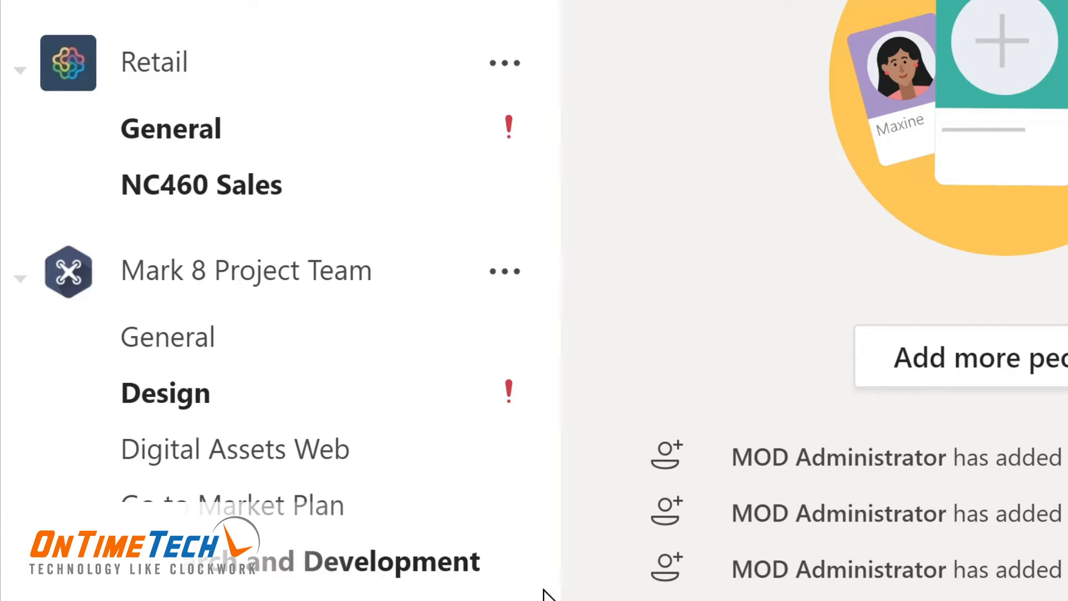
- Open the Monthly Reports channel of the Sales and Marketing team
{"action": "scroll", "coordinate": [544, 591], "scroll_direction": "down", "scroll_amount": 3}
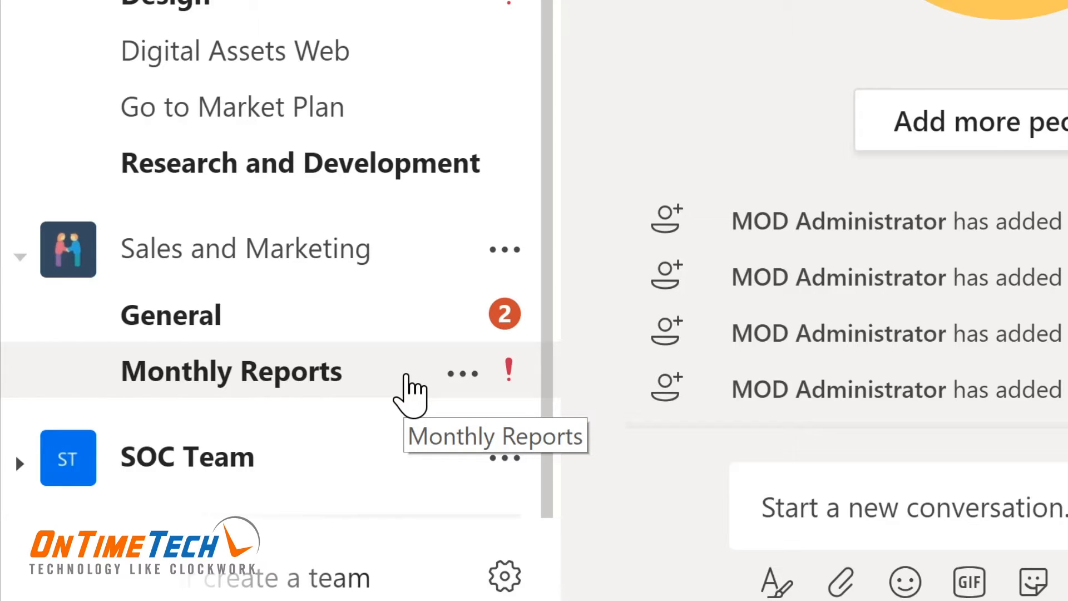
{"action": "left_click", "coordinate": [406, 371]}
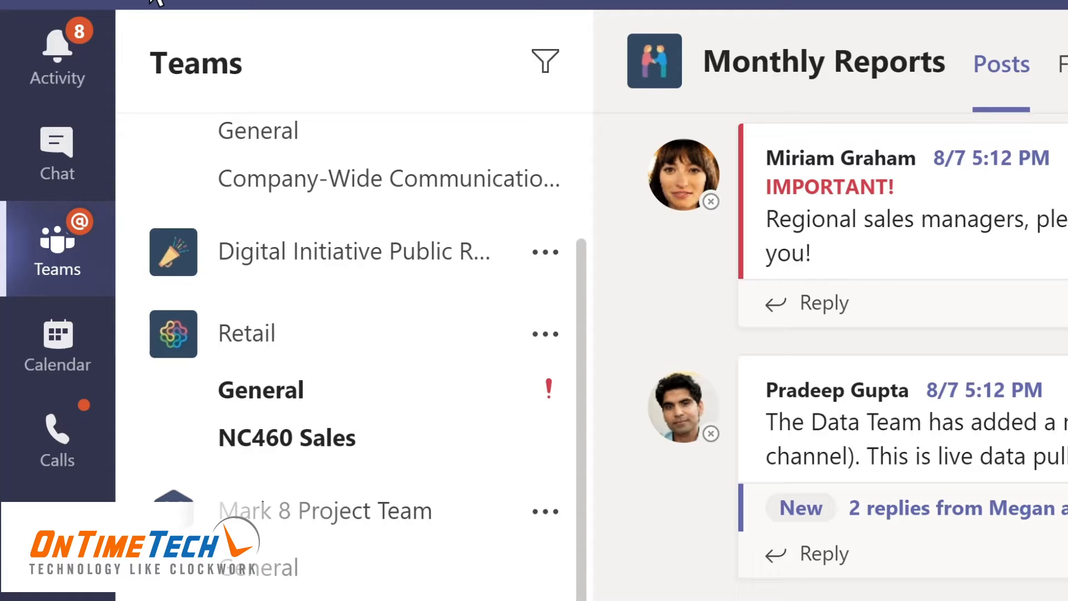
- Filter the activity feed by the word "marketing"
{"action": "left_click", "coordinate": [81, 77]}
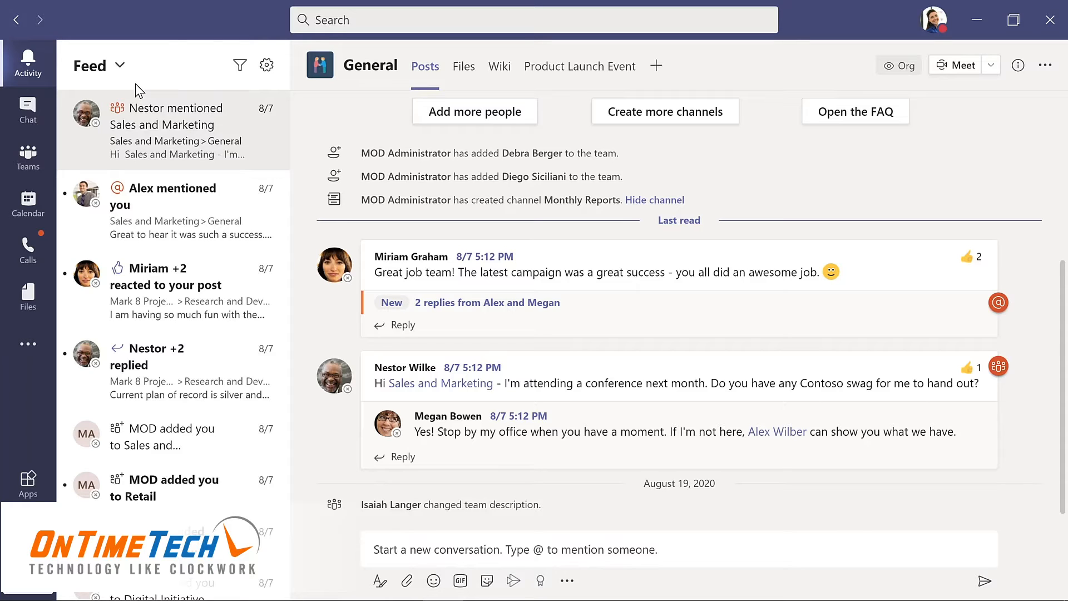
{"action": "left_click", "coordinate": [241, 66]}
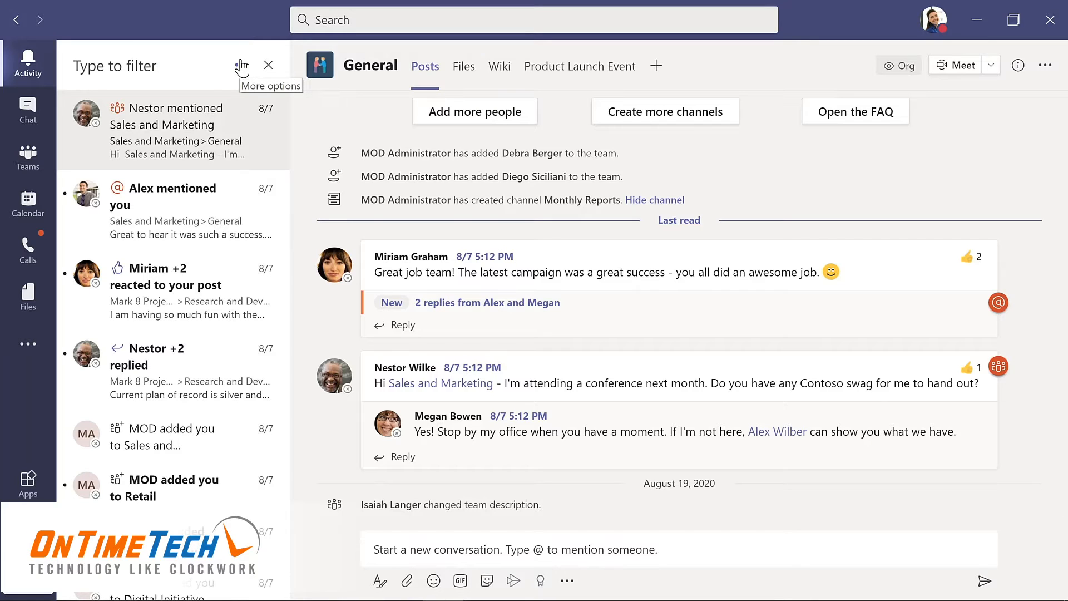
{"action": "type", "text": "ma"}
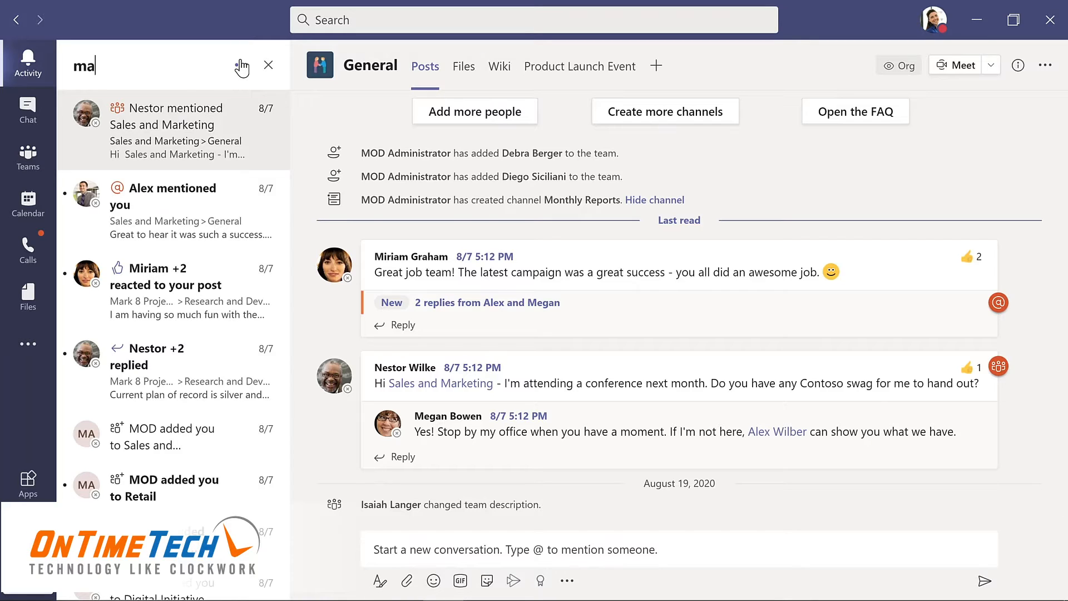
{"action": "type", "text": "rketing"}
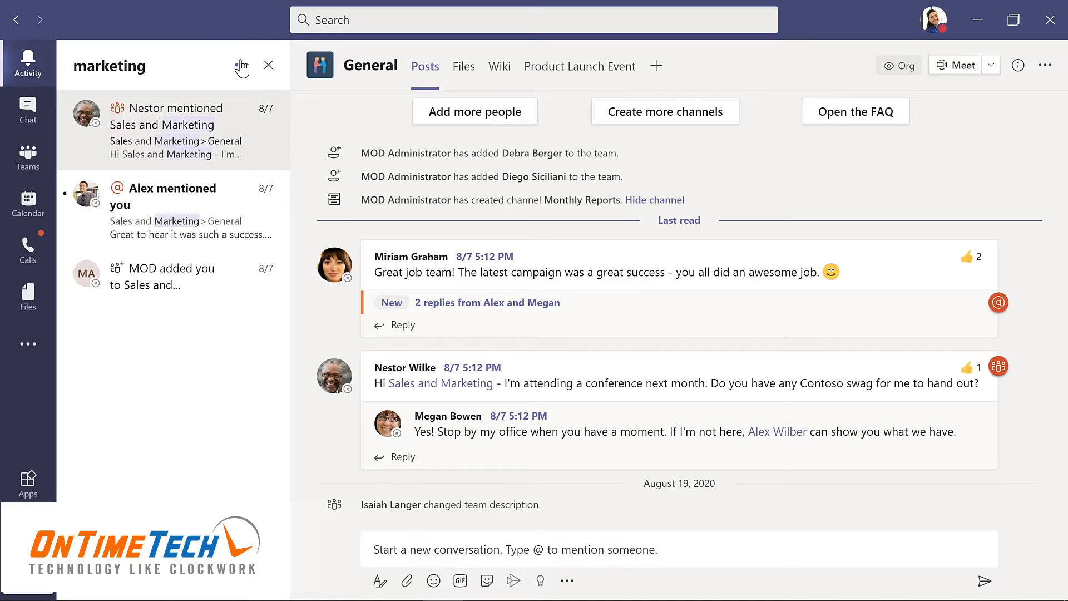
- Look through the Chat, Calendar, Calls, Files and Apps areas and the account options
{"action": "left_click", "coordinate": [28, 109]}
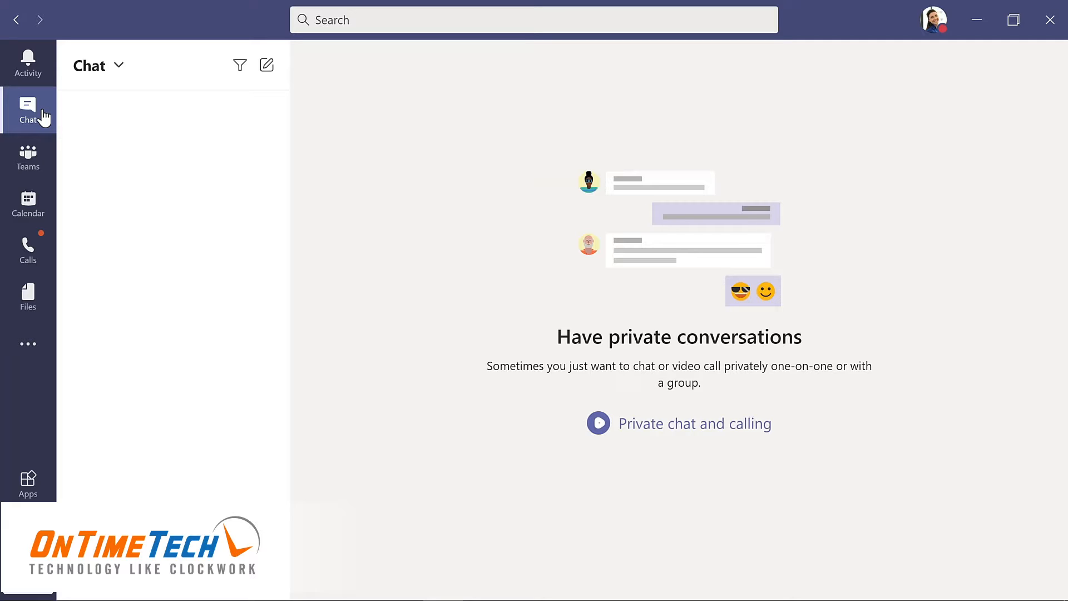
{"action": "left_click", "coordinate": [50, 206]}
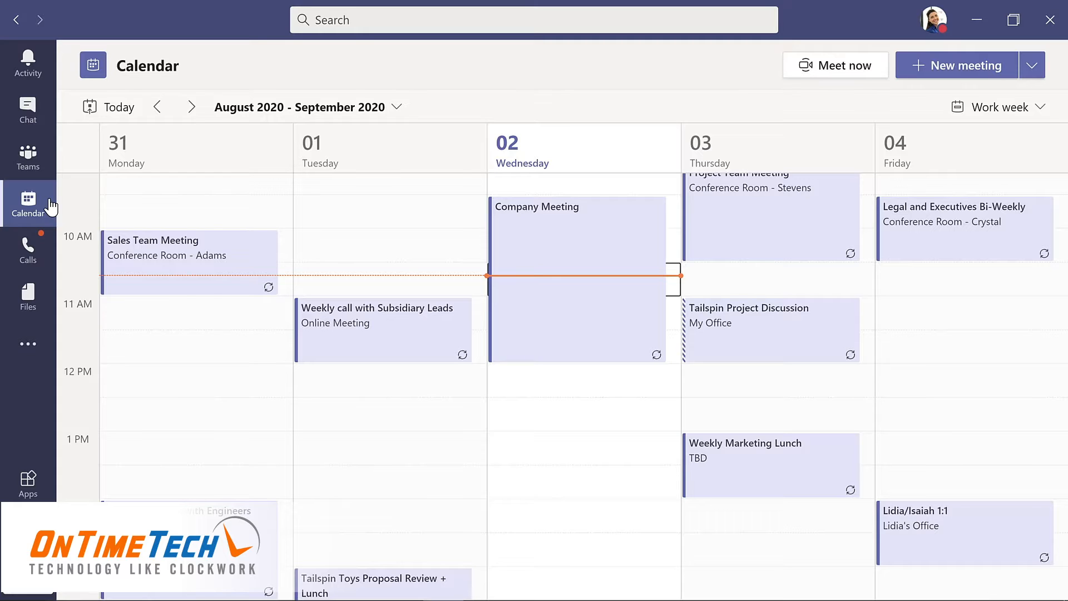
{"action": "left_click", "coordinate": [31, 250]}
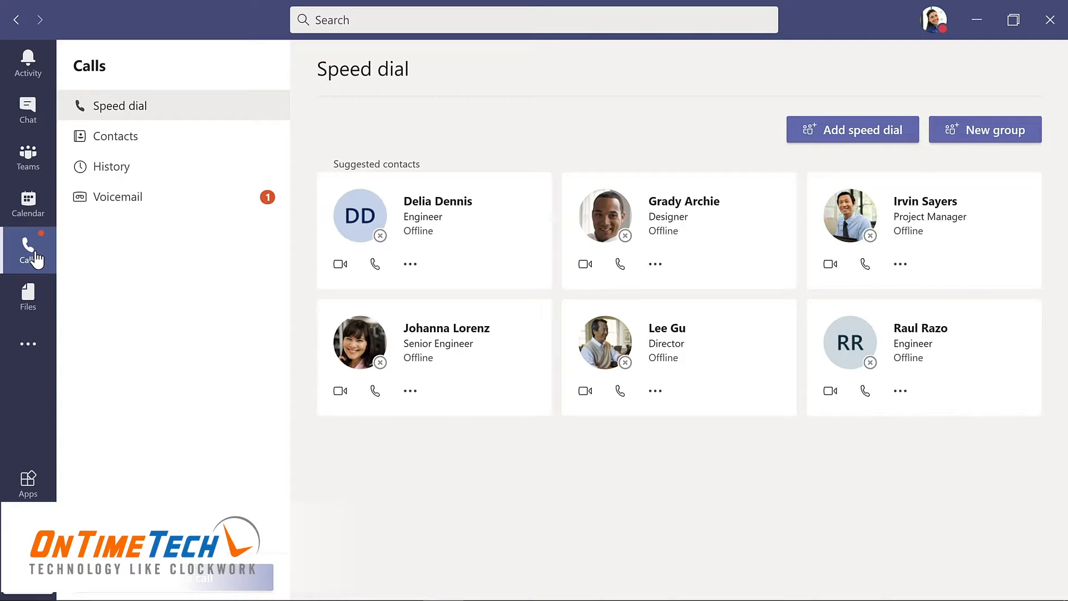
{"action": "left_click", "coordinate": [31, 297]}
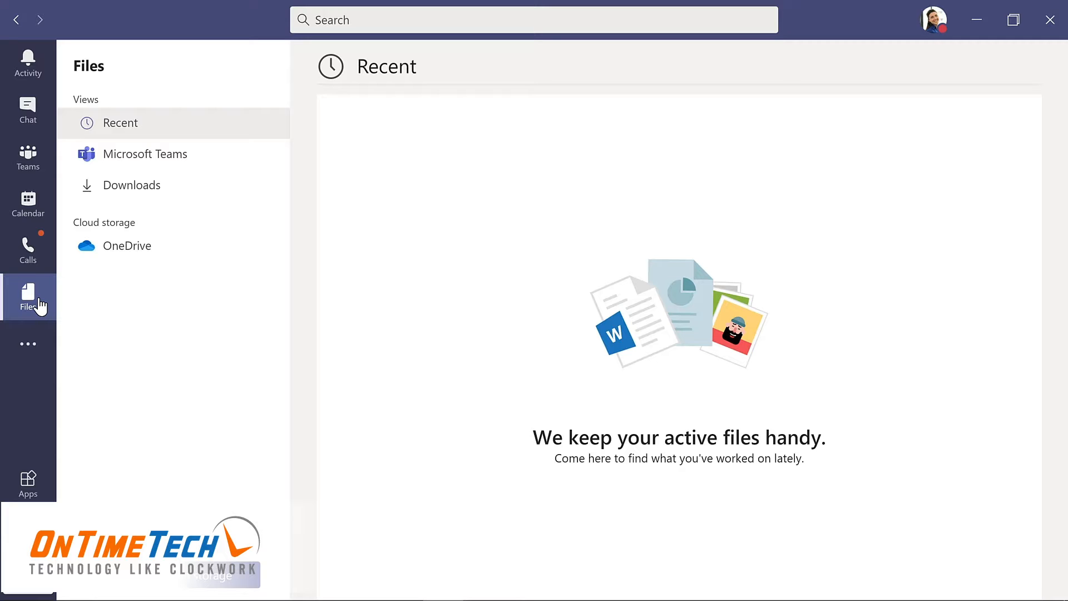
{"action": "left_click", "coordinate": [28, 483]}
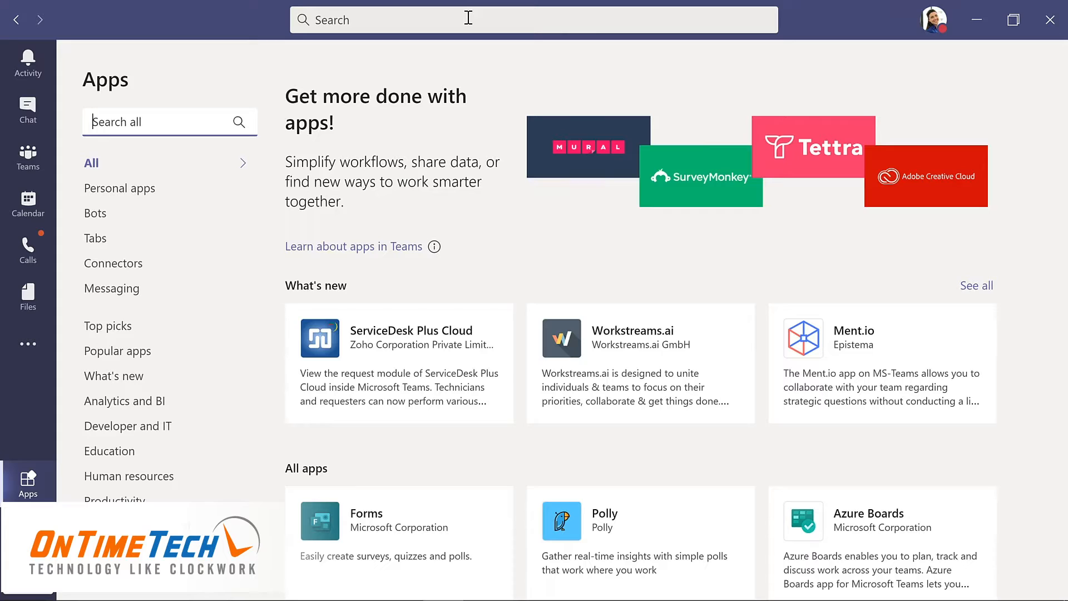
{"action": "left_click", "coordinate": [932, 31]}
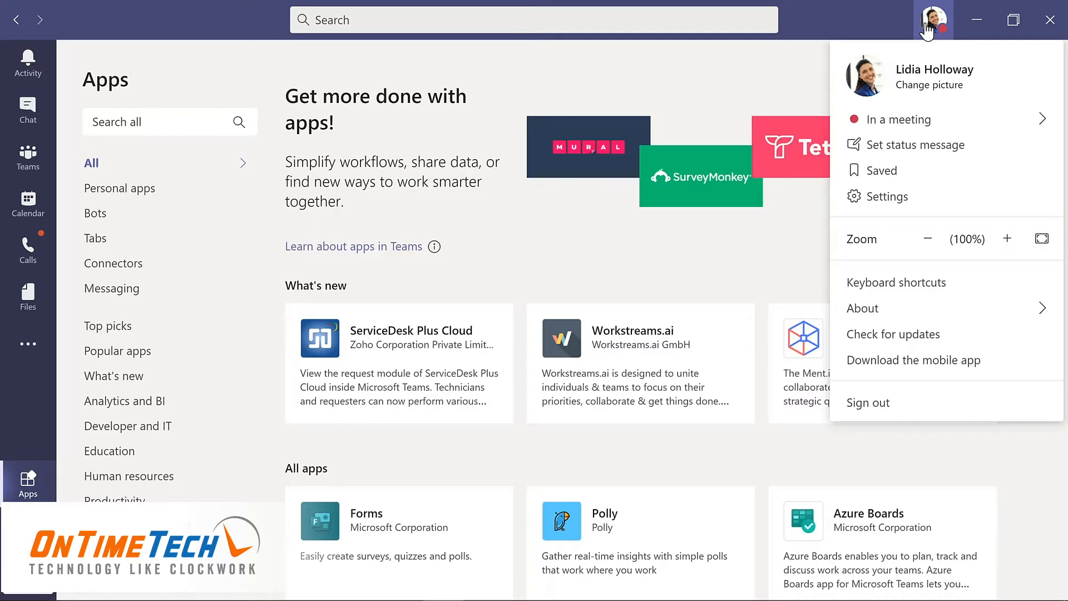
- Create a private team from scratch named Evergreen Project Team
{"action": "left_click", "coordinate": [43, 163]}
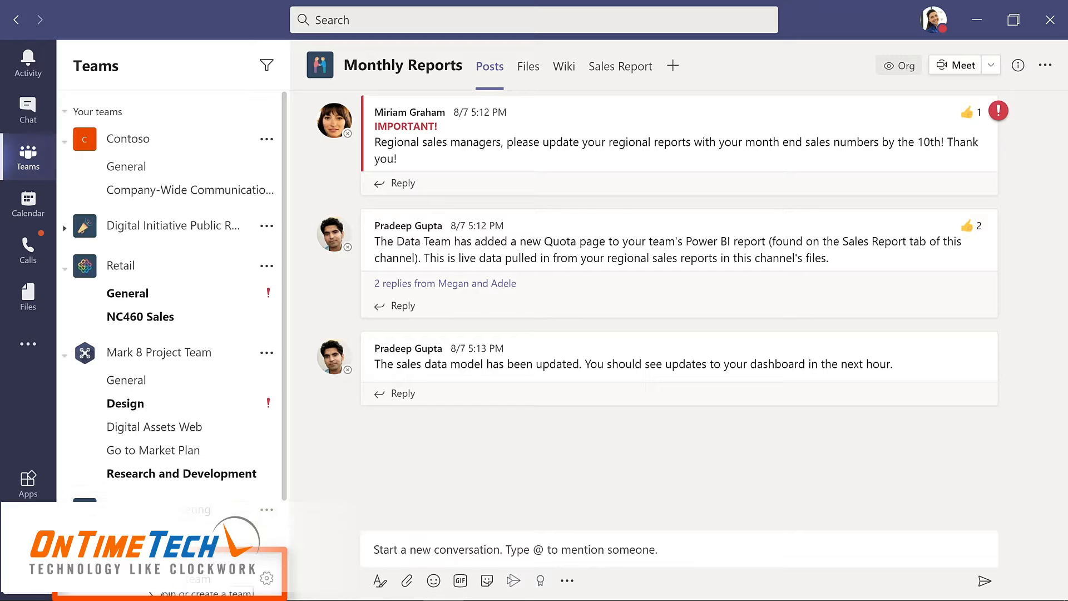
{"action": "left_click", "coordinate": [153, 593]}
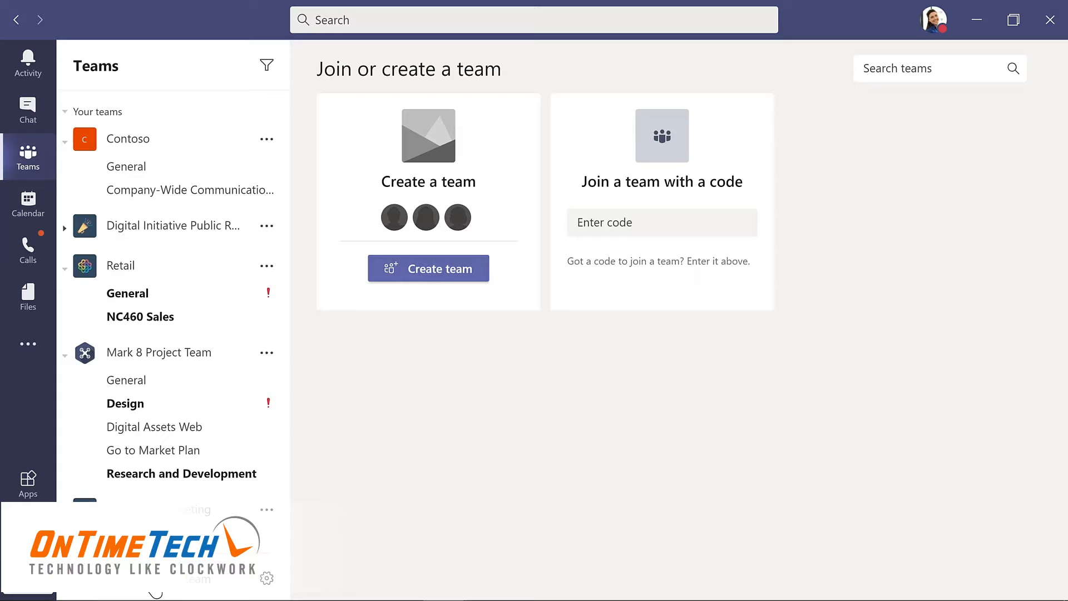
{"action": "left_click", "coordinate": [435, 269]}
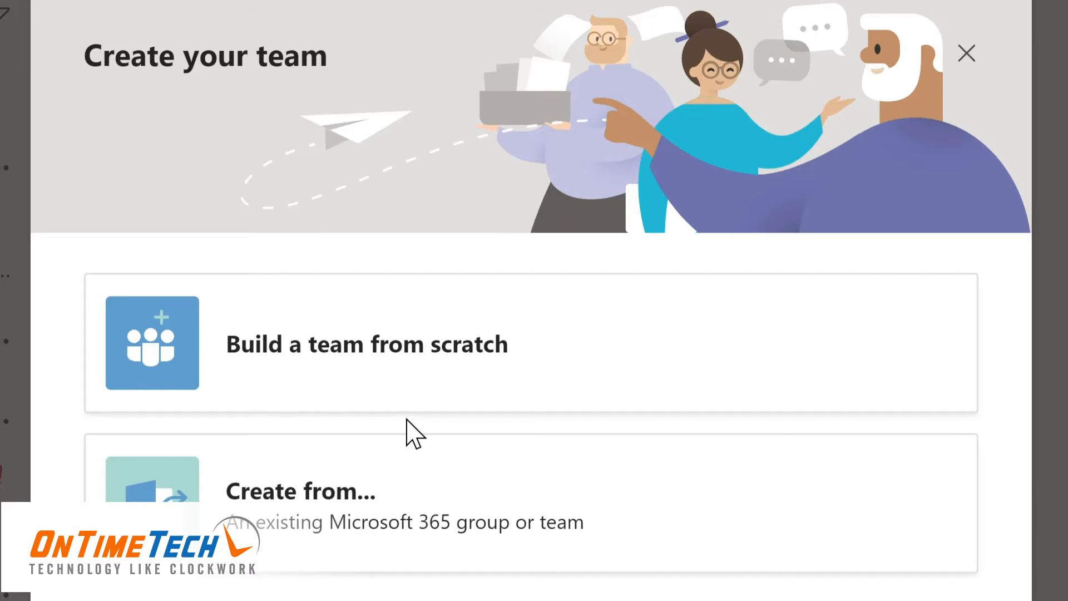
{"action": "left_click", "coordinate": [461, 365]}
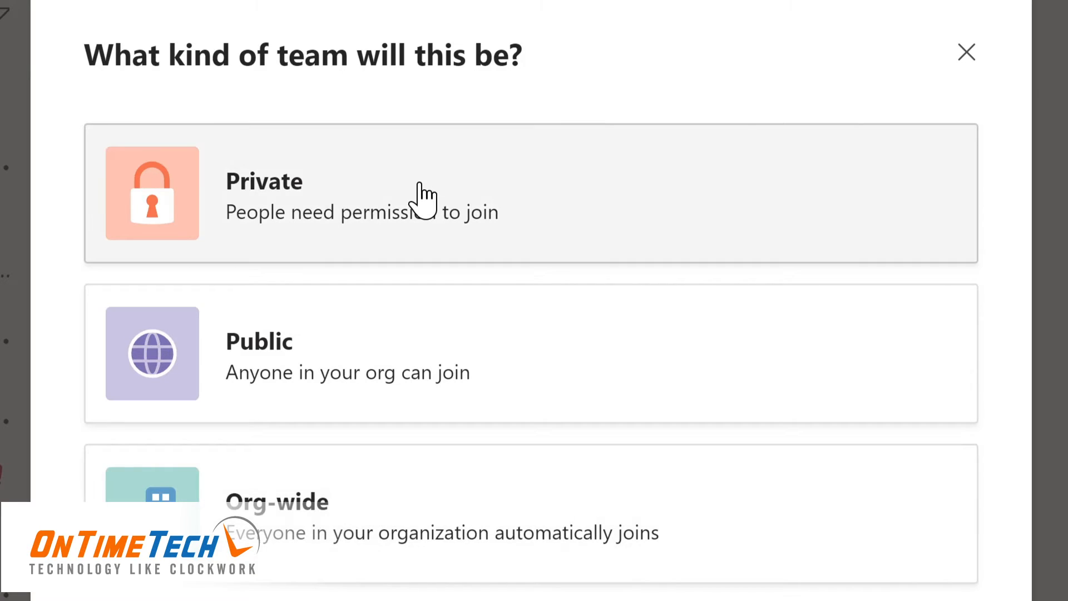
{"action": "left_click", "coordinate": [422, 196]}
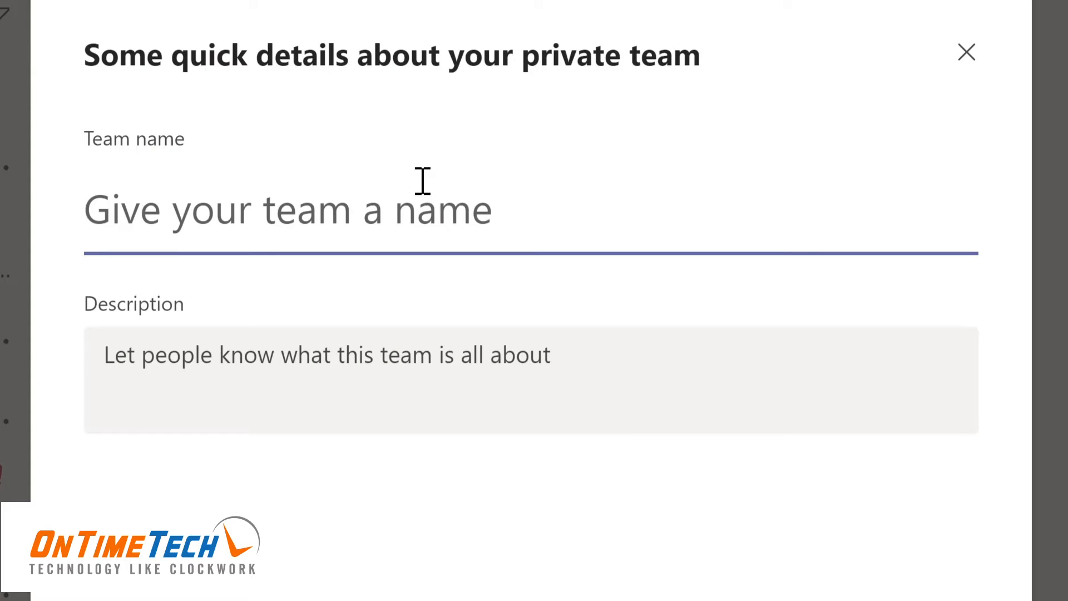
{"action": "type", "text": "Evergreen"}
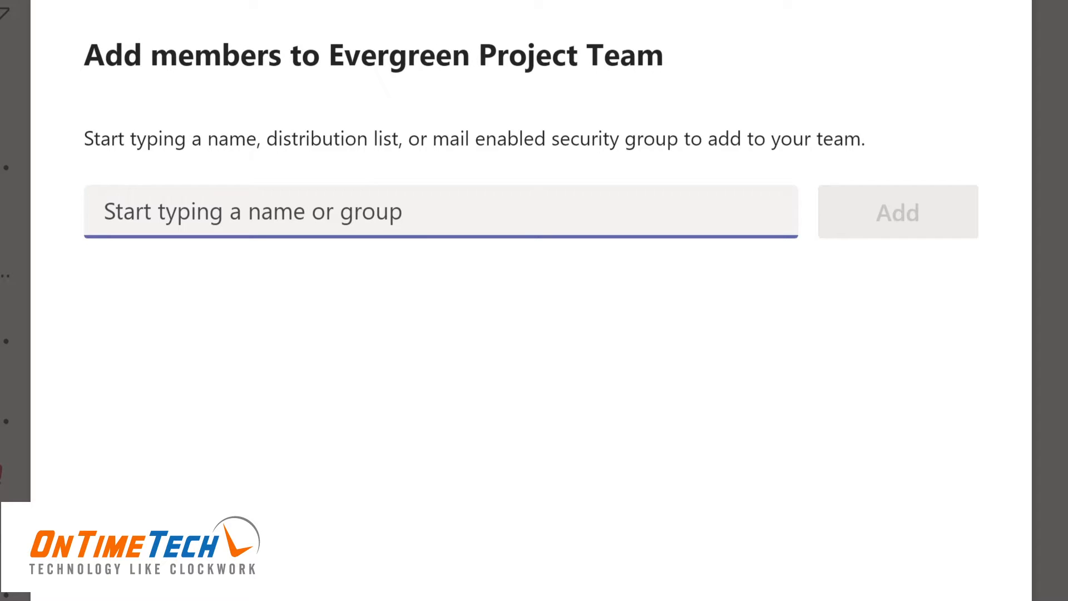
- Add the planner, project manager, IT admin and HR manager to the Evergreen Project Team as members and finish the team setup
{"action": "type", "text": "L"}
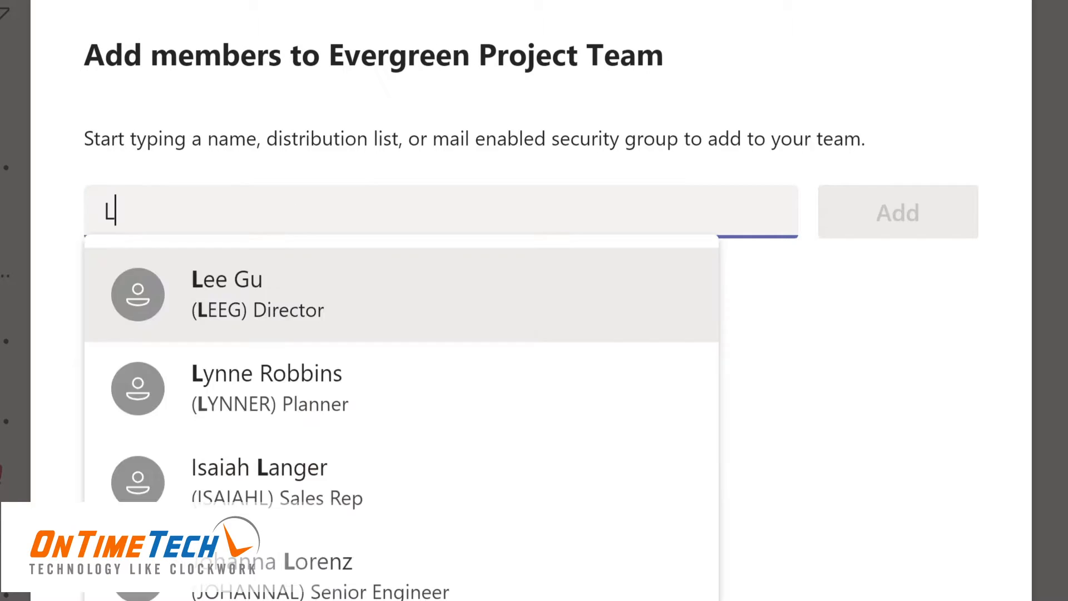
{"action": "type", "text": "ynn"}
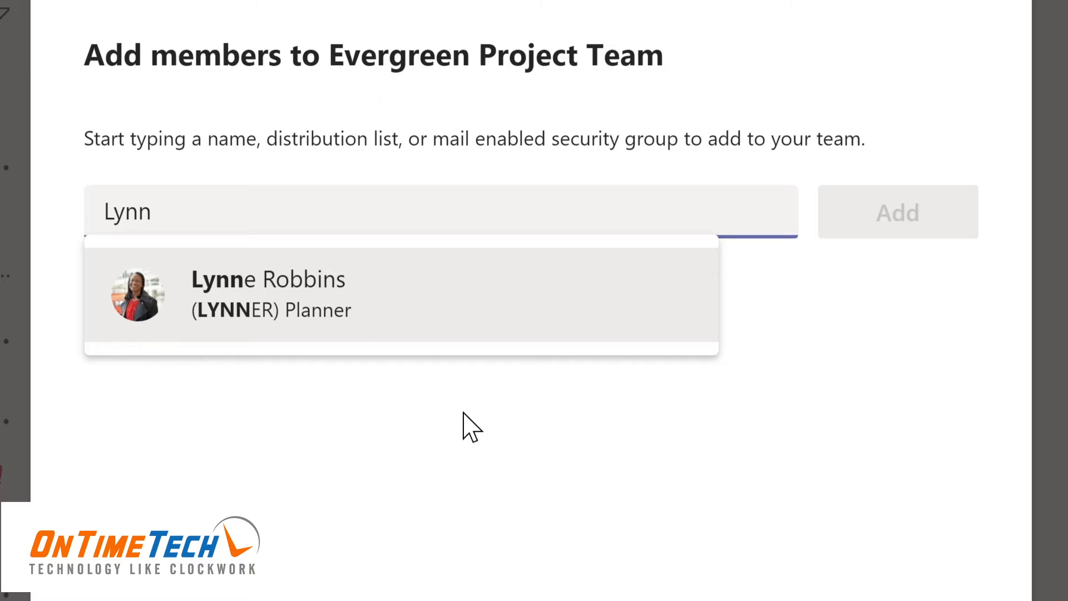
{"action": "left_click", "coordinate": [320, 323]}
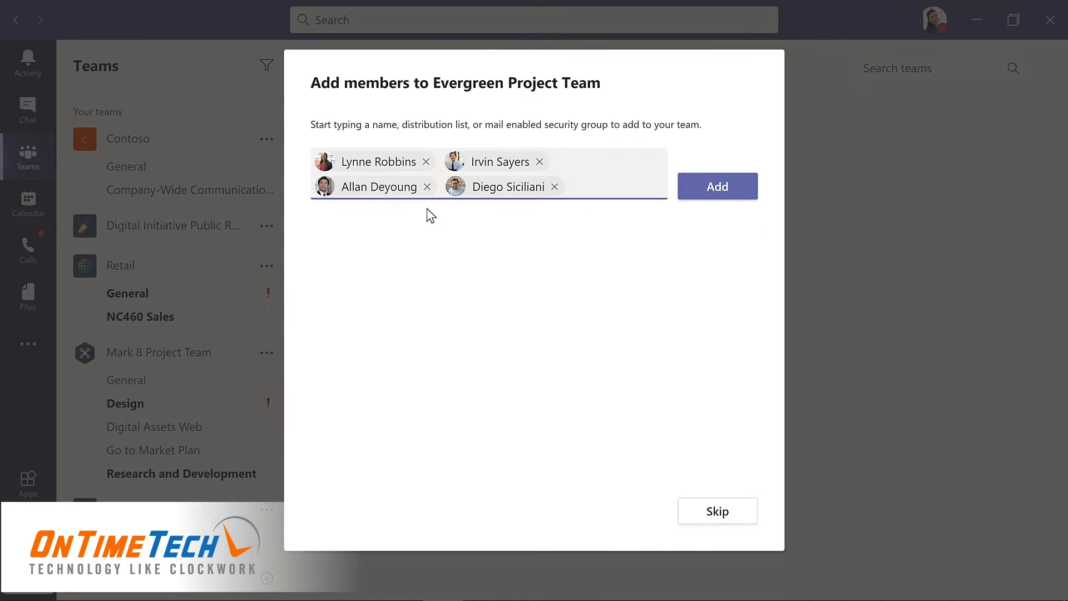
{"action": "left_click", "coordinate": [719, 190]}
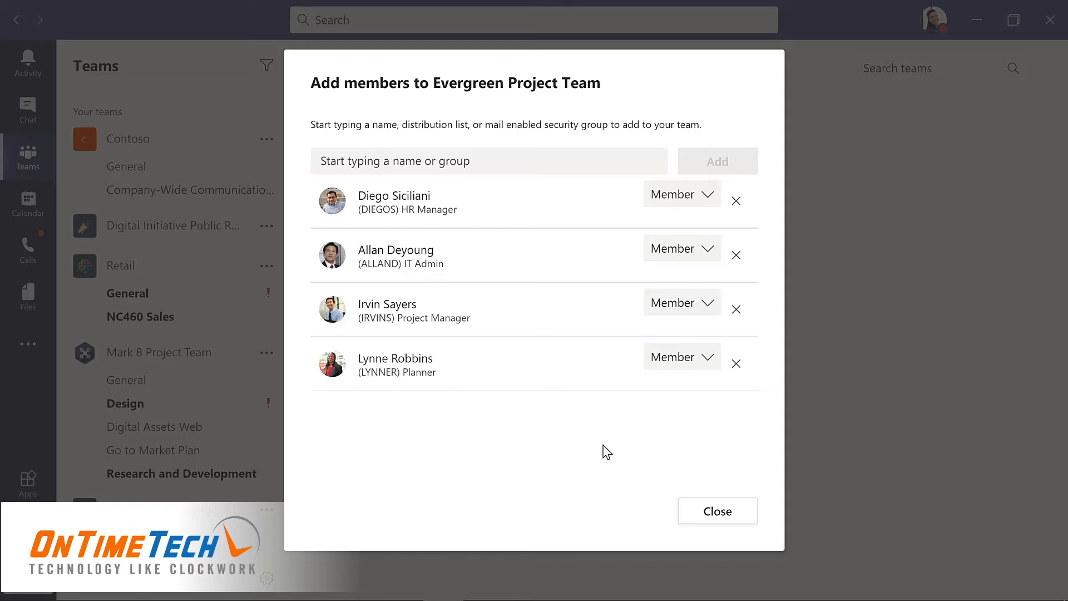
{"action": "left_click", "coordinate": [716, 512]}
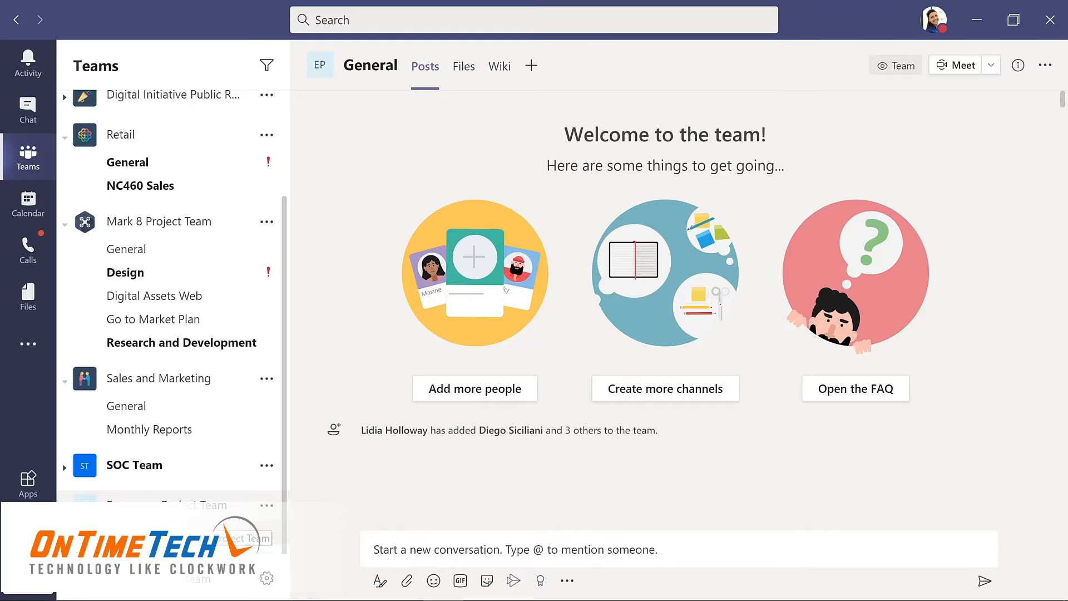
- Move the Evergreen Project Team between Mark 8 Project Team and Sales and Marketing in the team list
{"action": "left_click_drag", "start_coordinate": [166, 497], "coordinate": [169, 282]}
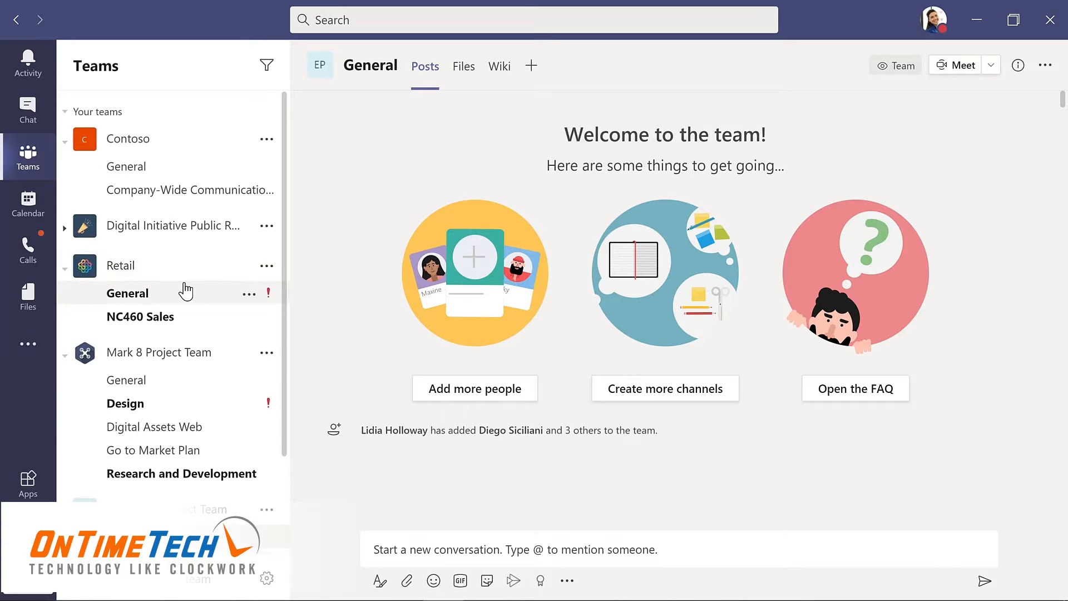
{"action": "scroll", "coordinate": [185, 290], "scroll_direction": "down", "scroll_amount": 2}
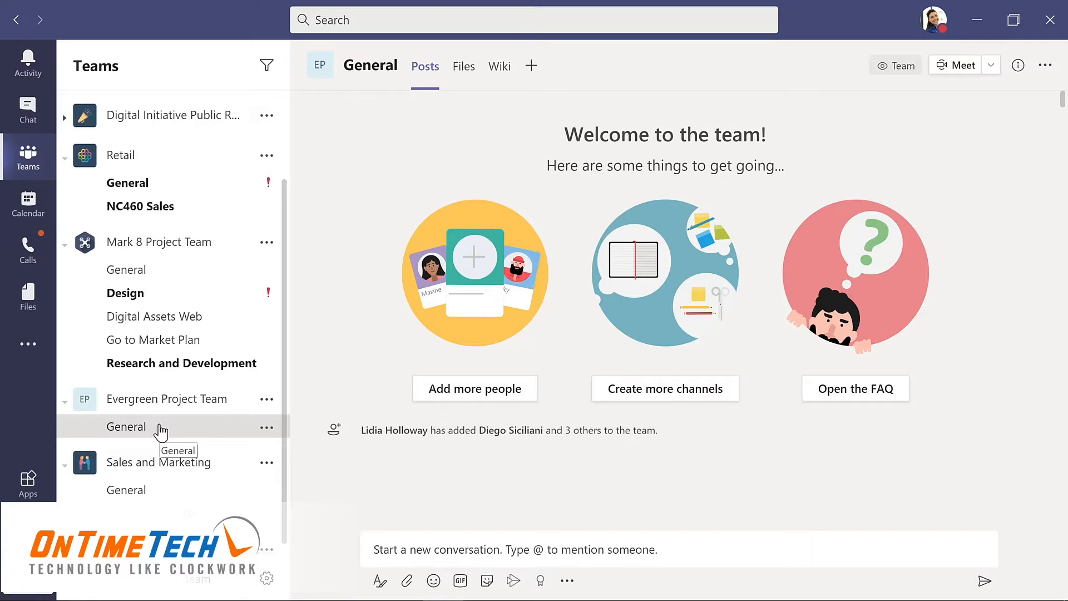
- Post "I'm excited to start planning our new LMS!" with a smile emoji in the Evergreen Project Team's General channel
{"action": "left_click", "coordinate": [376, 550]}
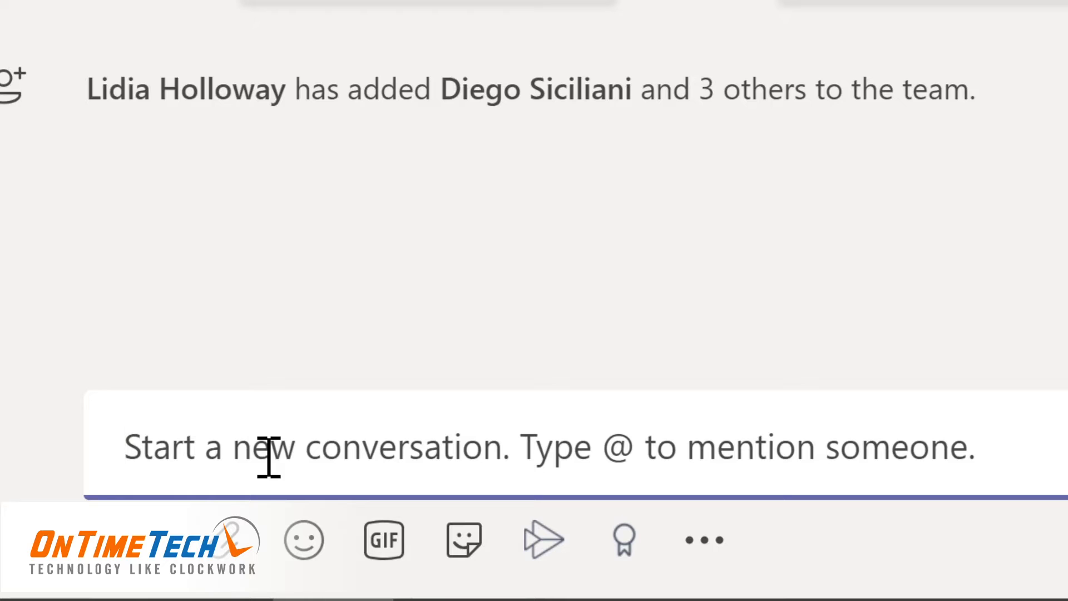
{"action": "type", "text": "I'm excited to start planning our new LMS!"}
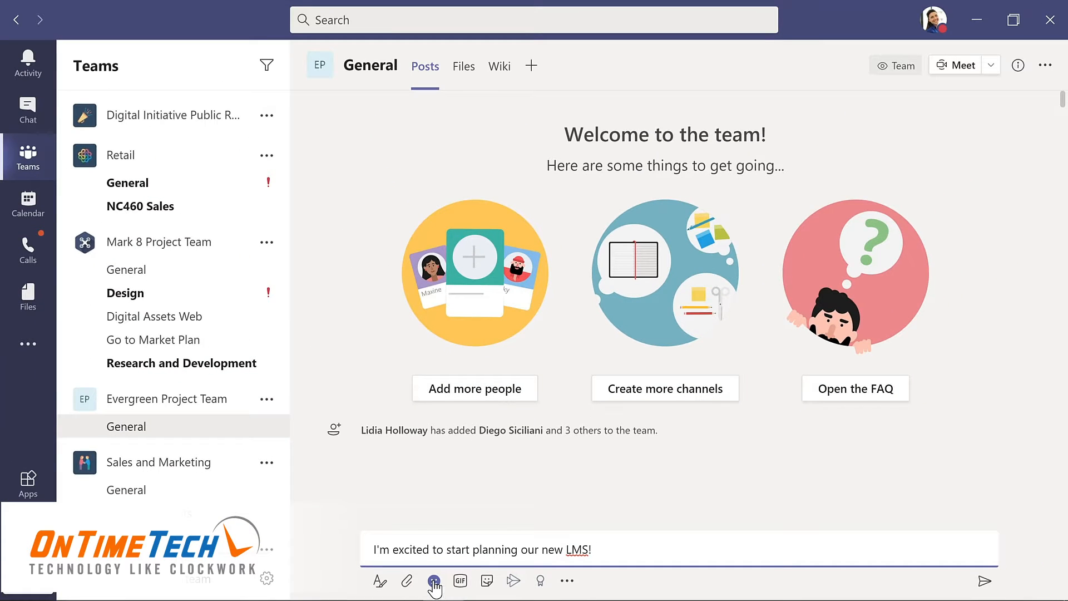
{"action": "left_click", "coordinate": [433, 581]}
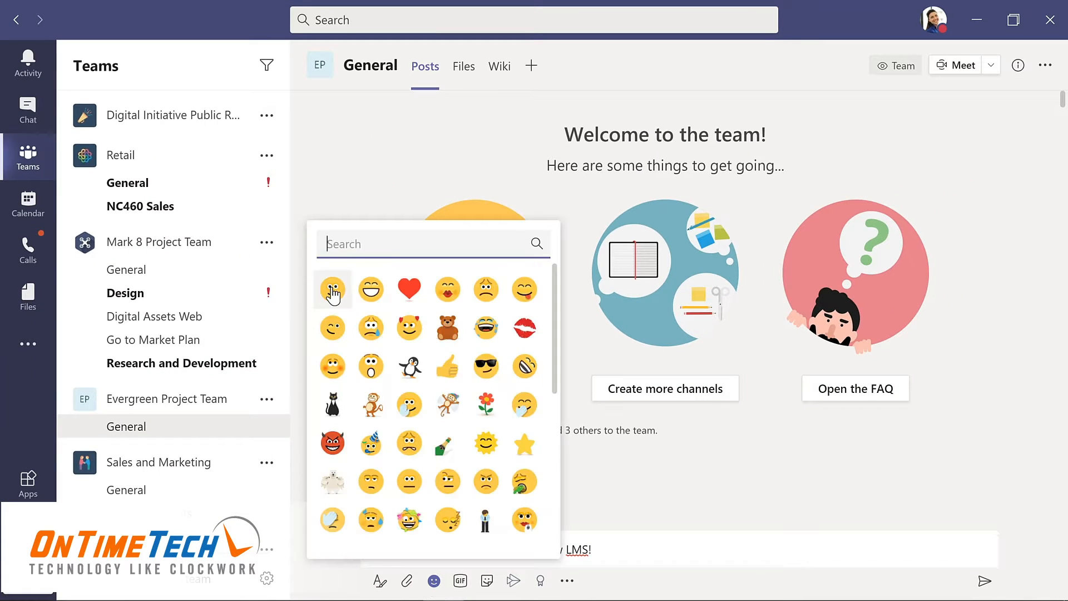
{"action": "left_click", "coordinate": [332, 291]}
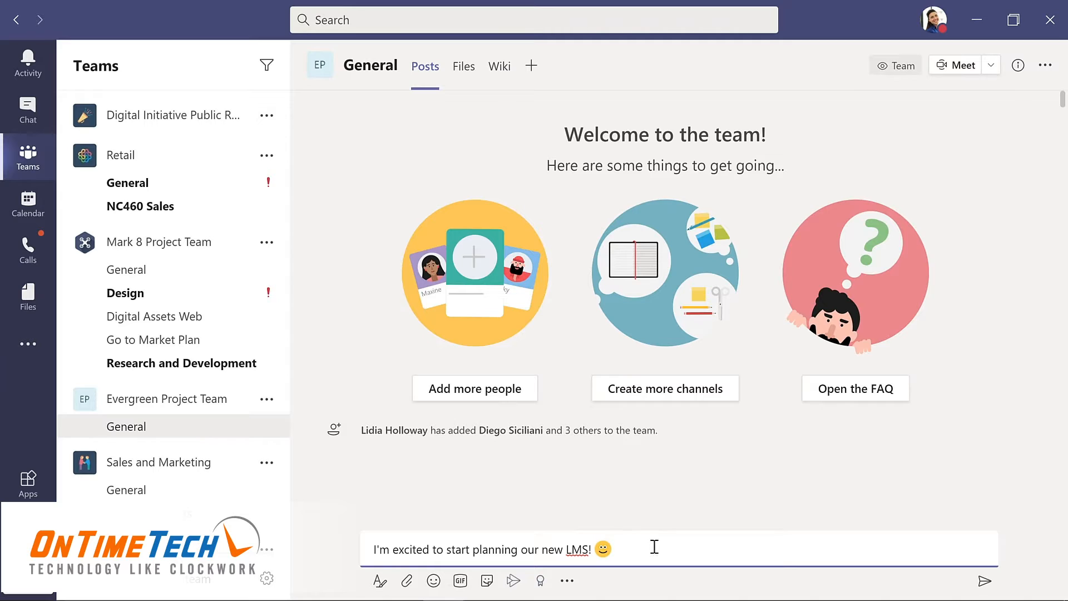
{"action": "left_click", "coordinate": [985, 582]}
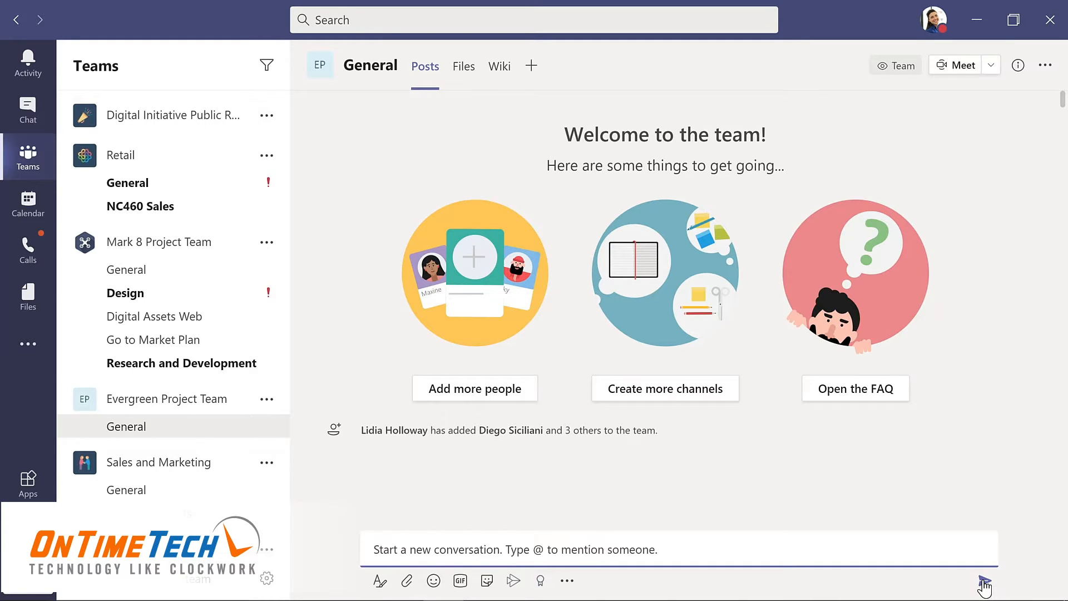
{"action": "left_click", "coordinate": [327, 528]}
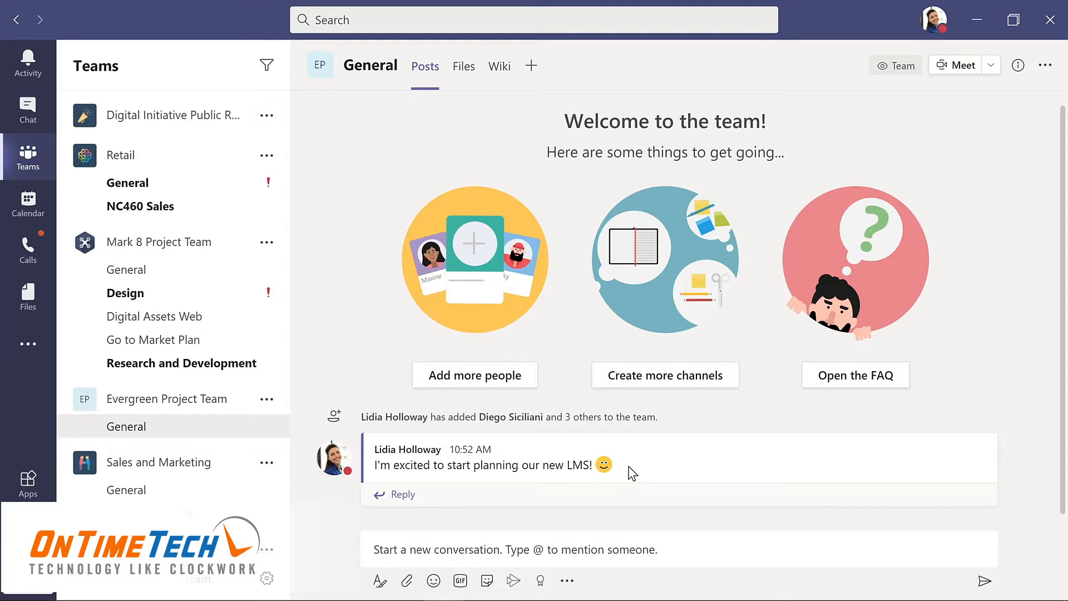
- Edit the posted LMS message to begin with a mention of the Evergreen Project Team followed by a comma, and save it
{"action": "mouse_move", "coordinate": [632, 472]}
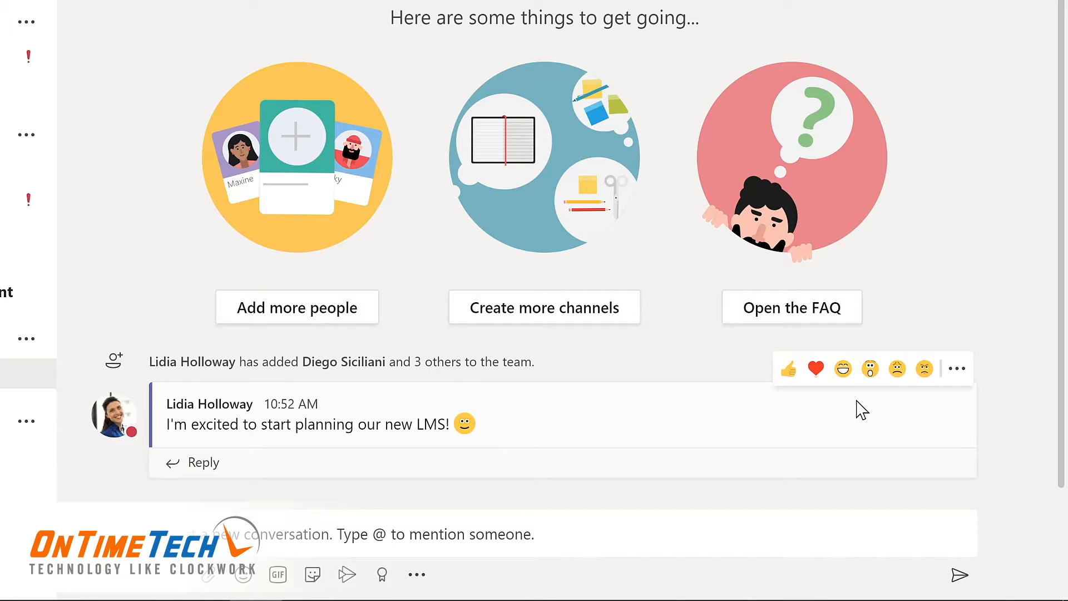
{"action": "left_click", "coordinate": [958, 377]}
{"action": "mouse_move", "coordinate": [959, 378]}
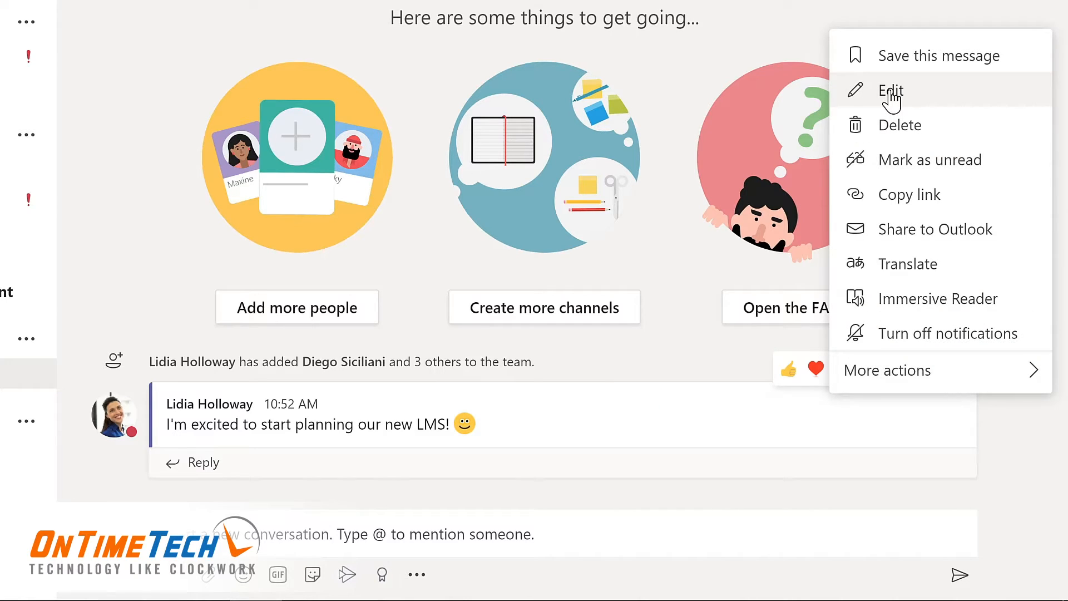
{"action": "left_click", "coordinate": [890, 92]}
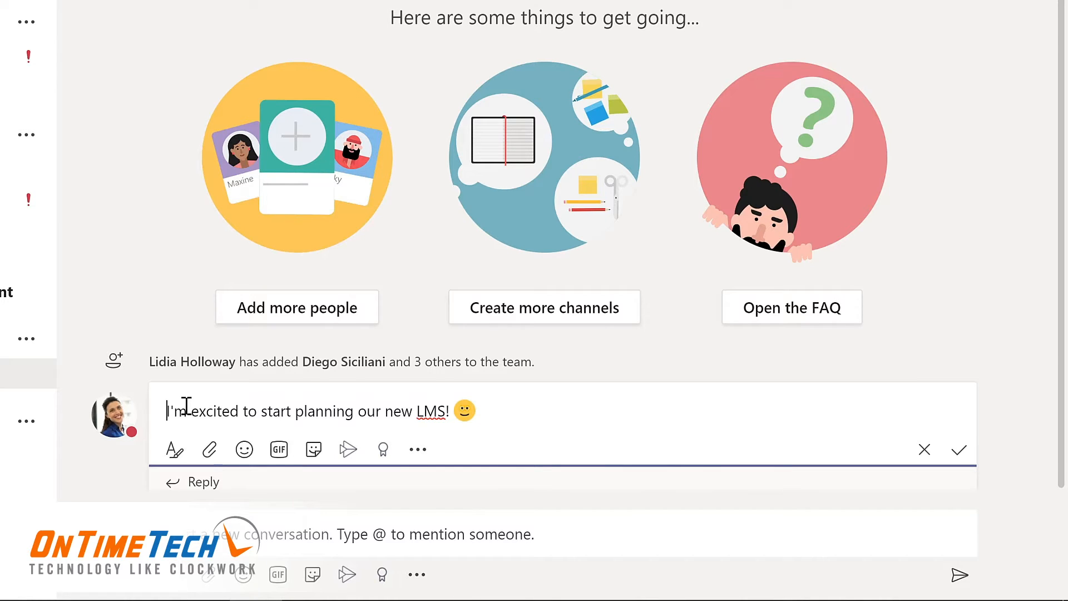
{"action": "type", "text": "@"}
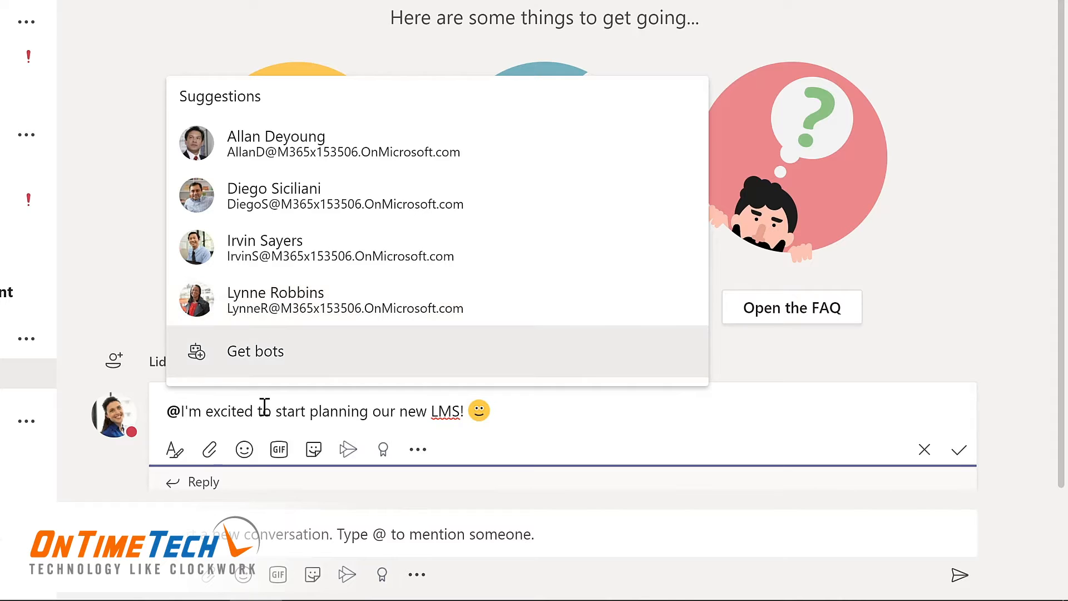
{"action": "type", "text": "team"}
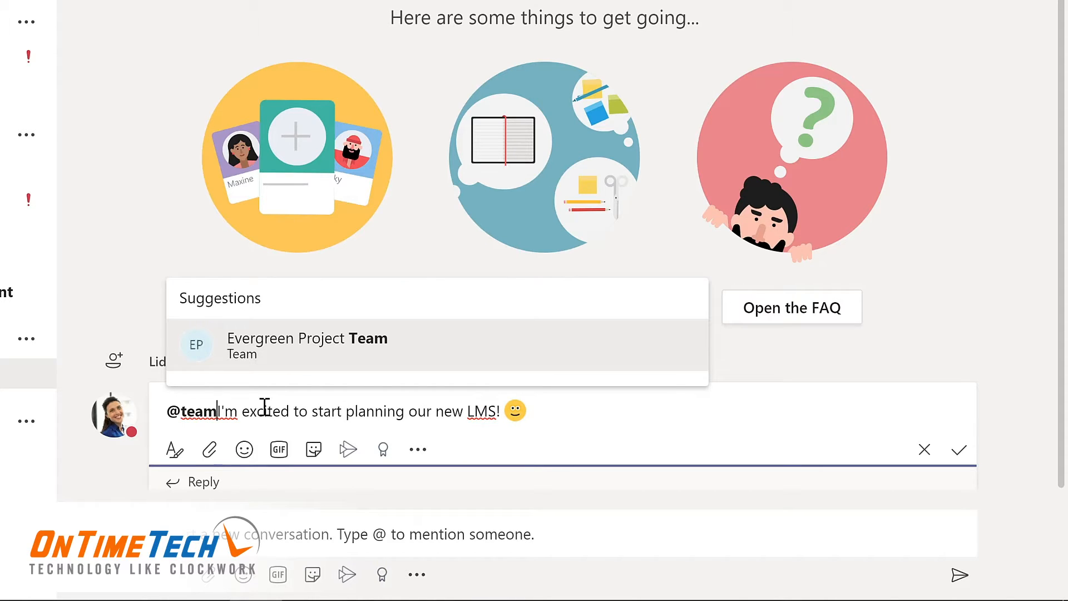
{"action": "left_click", "coordinate": [289, 350]}
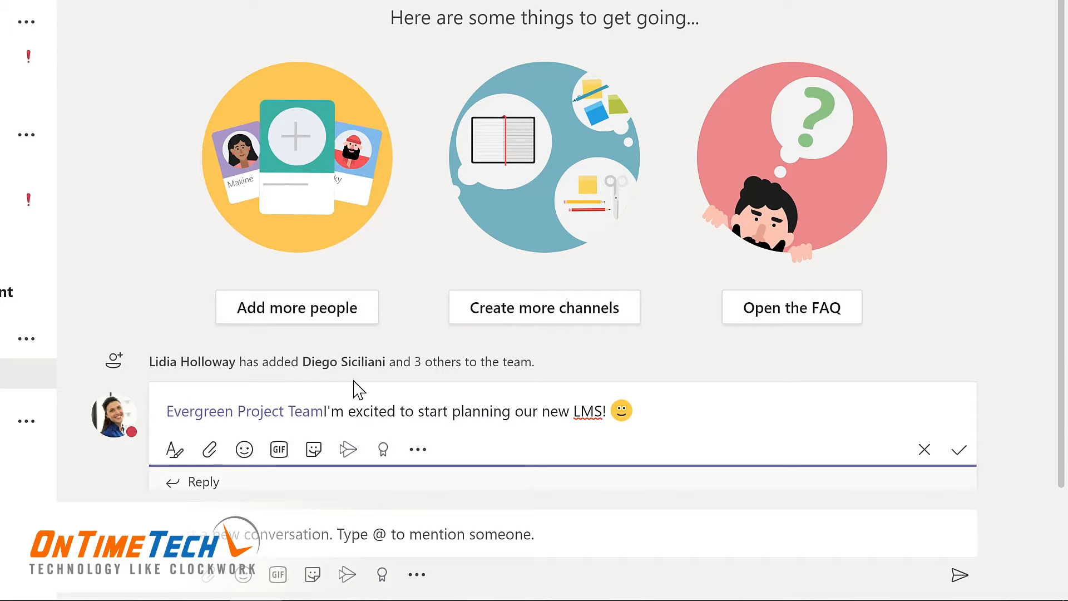
{"action": "type", "text": ","}
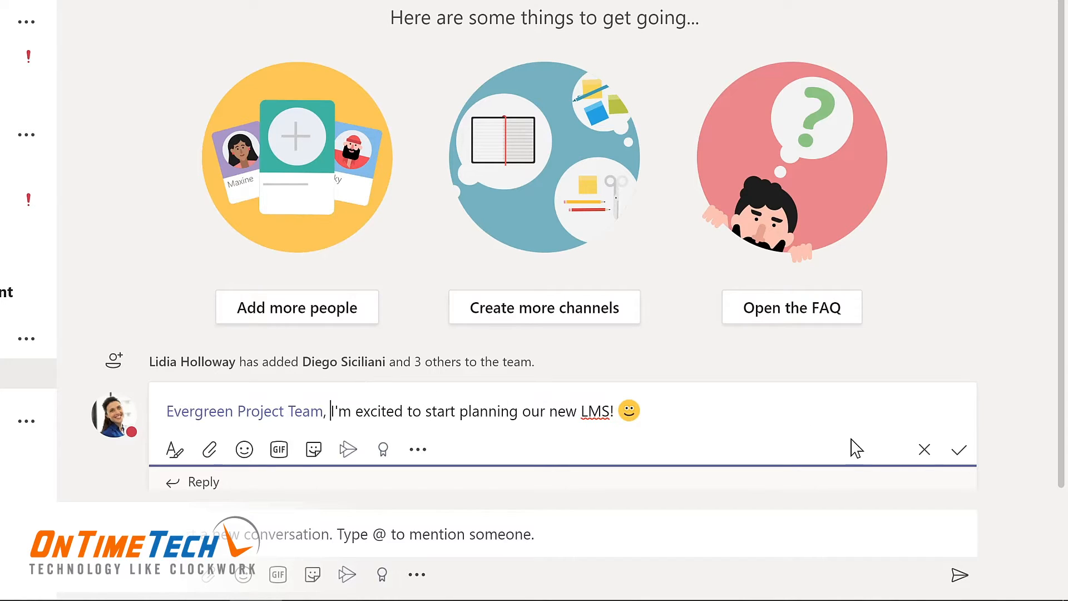
{"action": "left_click", "coordinate": [960, 451]}
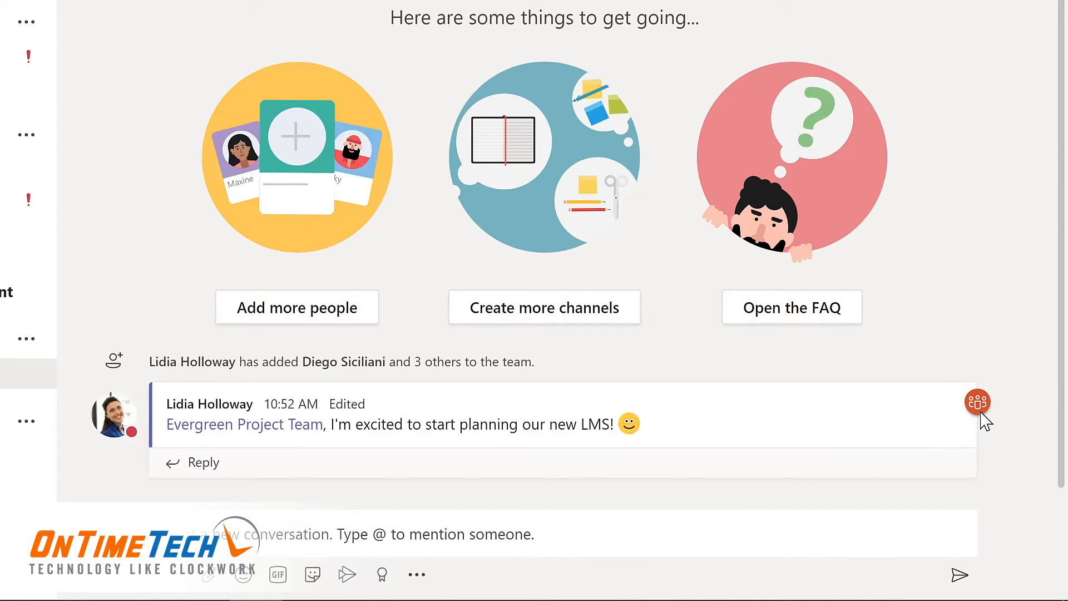
{"action": "mouse_move", "coordinate": [982, 413]}
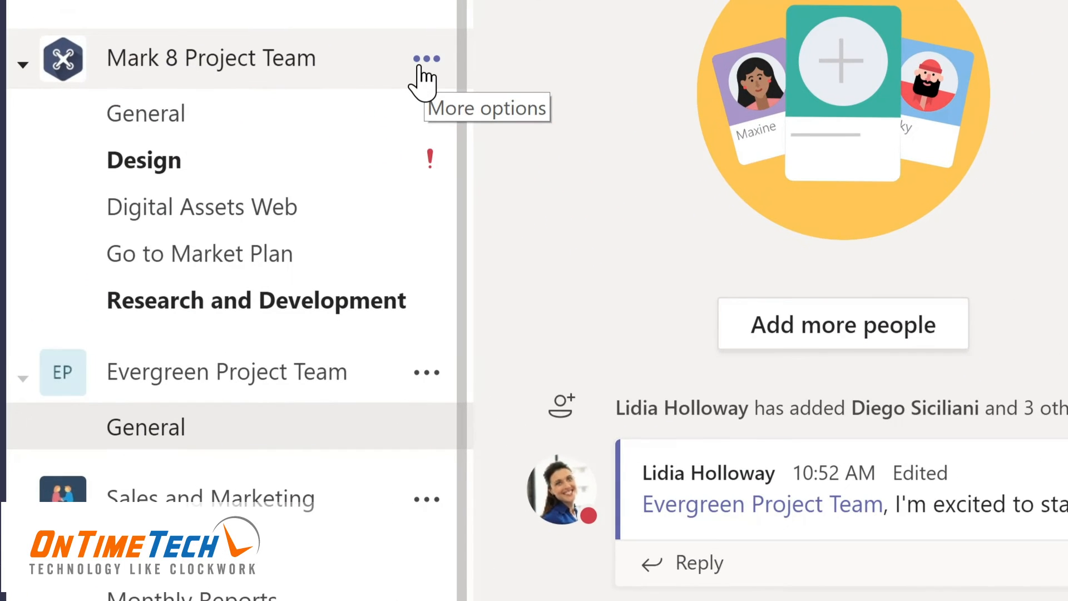
- Review the Mark 8 Project Team's management pages, covering its owners, full list of members and guests, channels and analytics
{"action": "left_click", "coordinate": [423, 62]}
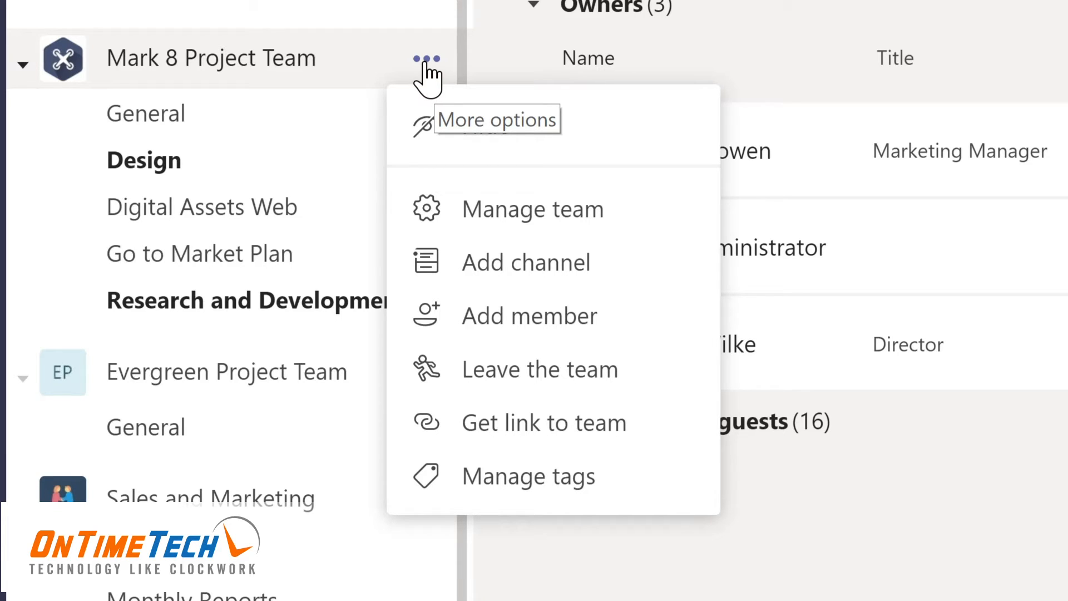
{"action": "left_click", "coordinate": [517, 215]}
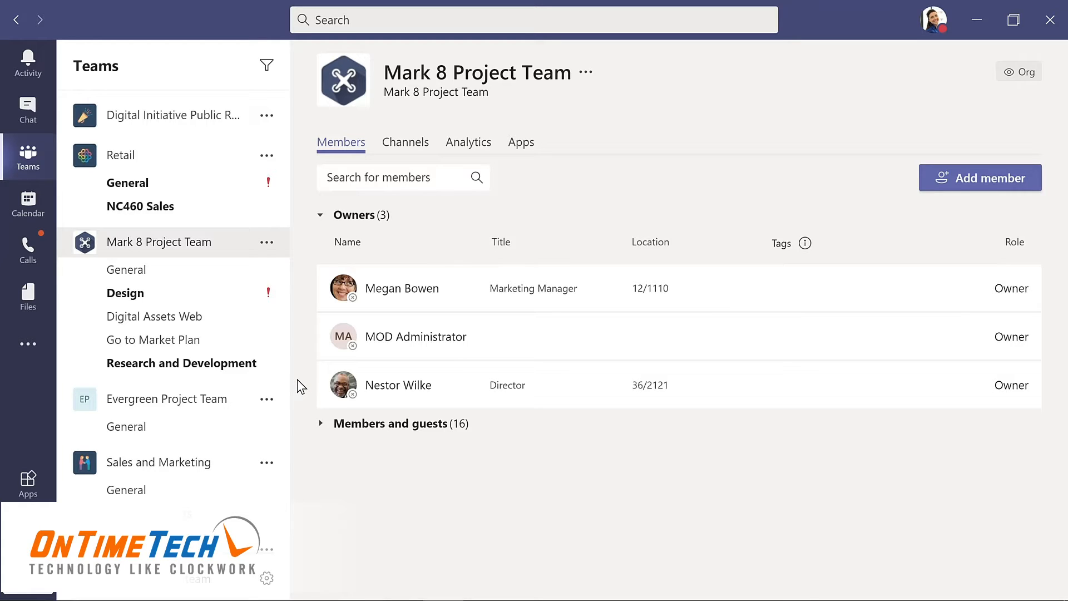
{"action": "left_click", "coordinate": [363, 429]}
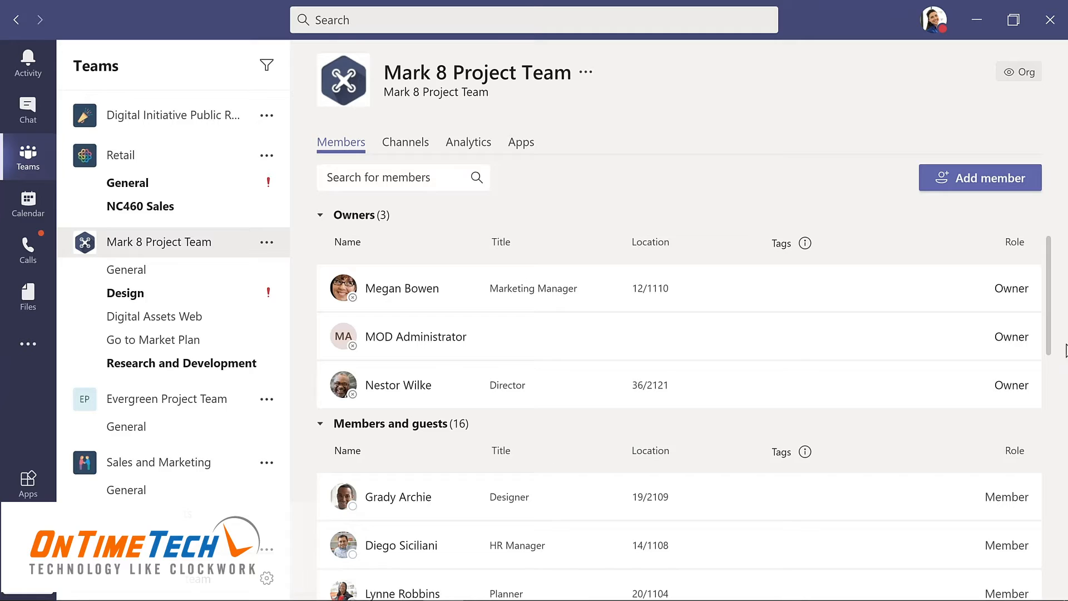
{"action": "scroll", "coordinate": [1062, 396], "scroll_direction": "down", "scroll_amount": 1}
{"action": "scroll", "coordinate": [1063, 396], "scroll_direction": "down", "scroll_amount": 5}
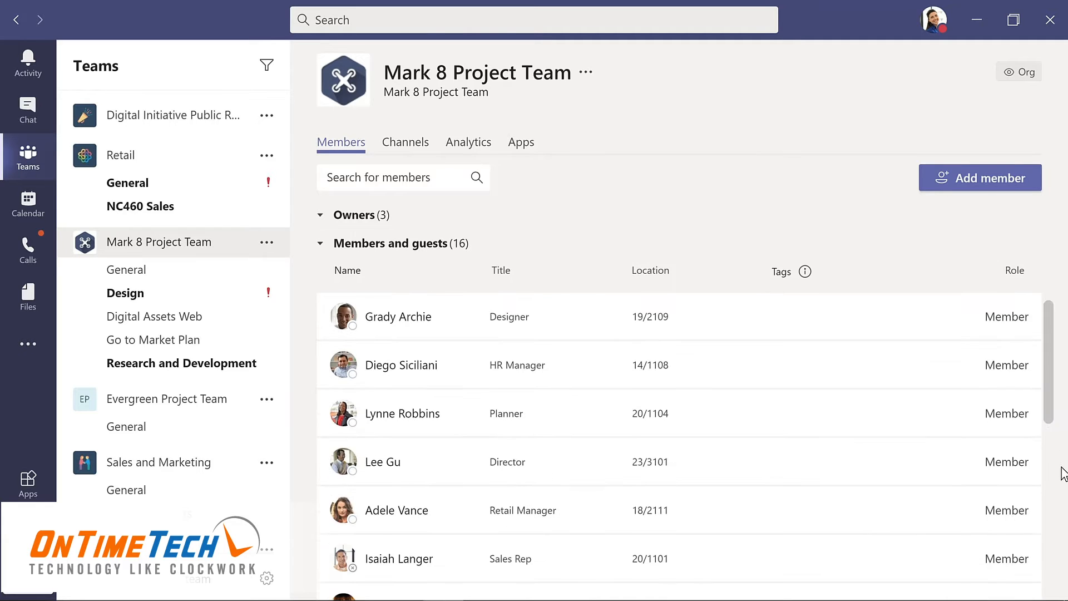
{"action": "scroll", "coordinate": [1059, 537], "scroll_direction": "down", "scroll_amount": 6}
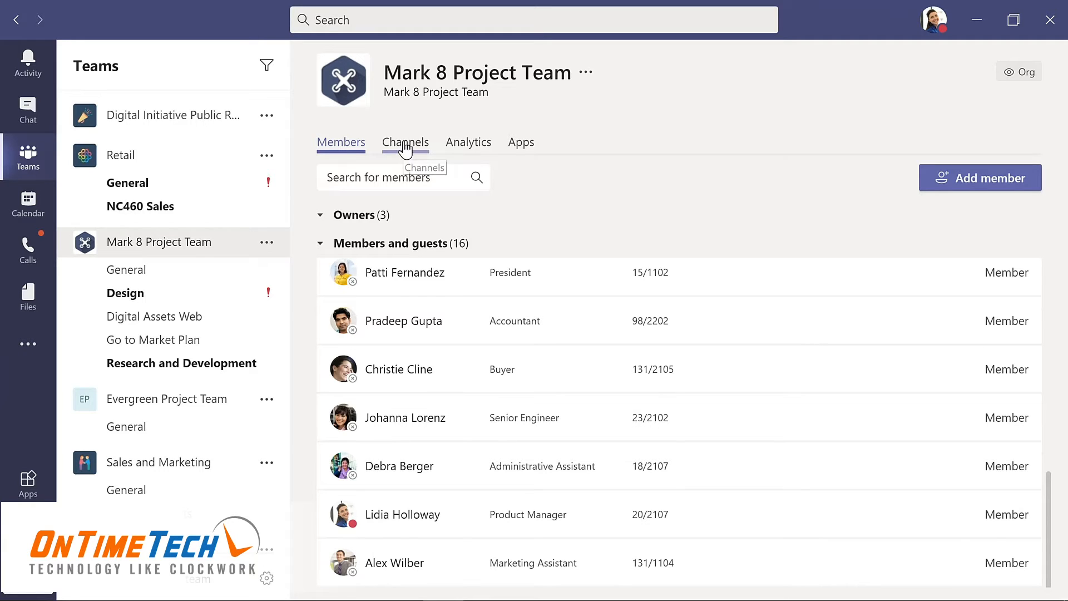
{"action": "left_click", "coordinate": [405, 146]}
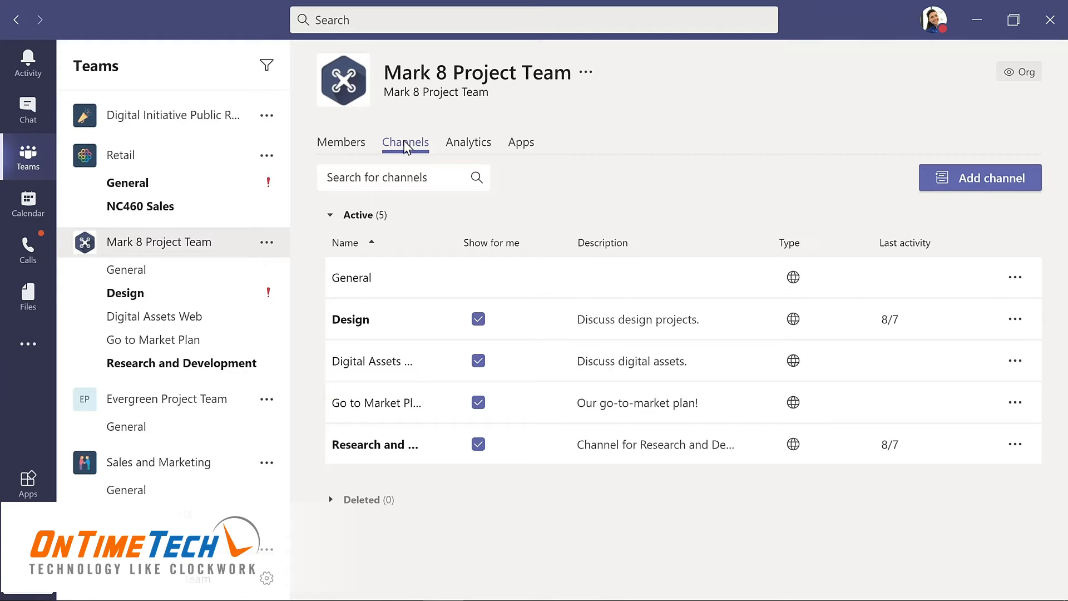
{"action": "left_click", "coordinate": [466, 149]}
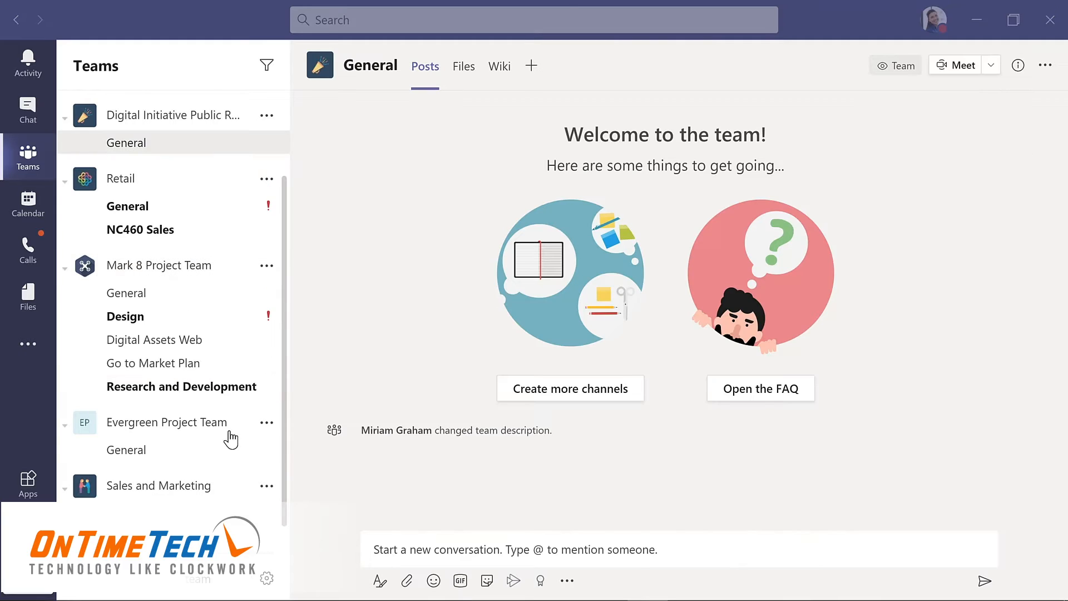
- Add the director to the Evergreen Project Team as a member
{"action": "left_click", "coordinate": [266, 425]}
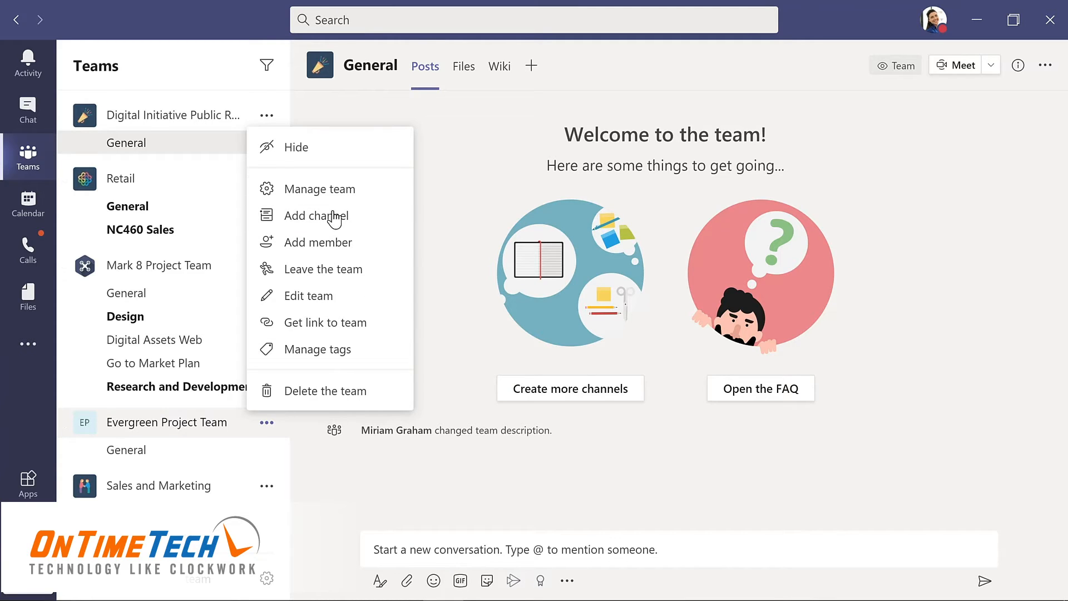
{"action": "left_click", "coordinate": [315, 243]}
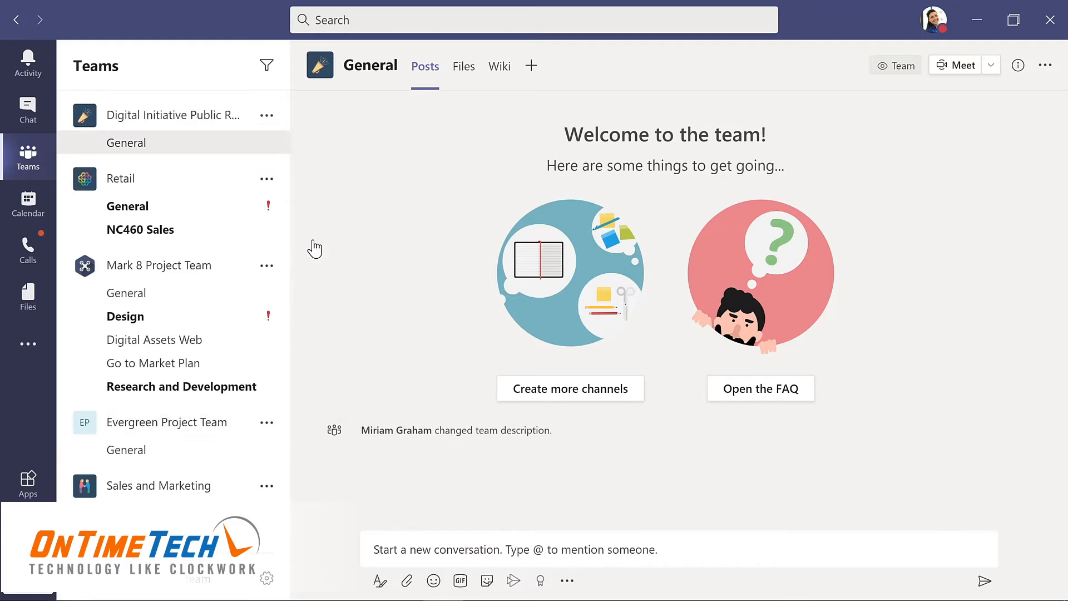
{"action": "type", "text": "nestor"}
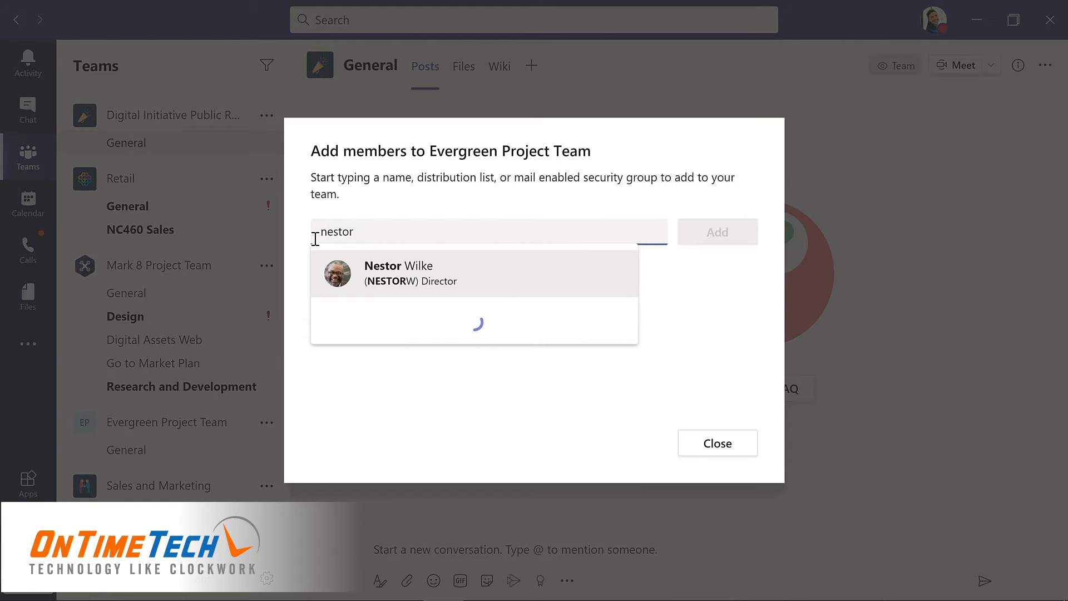
{"action": "key", "text": "Return"}
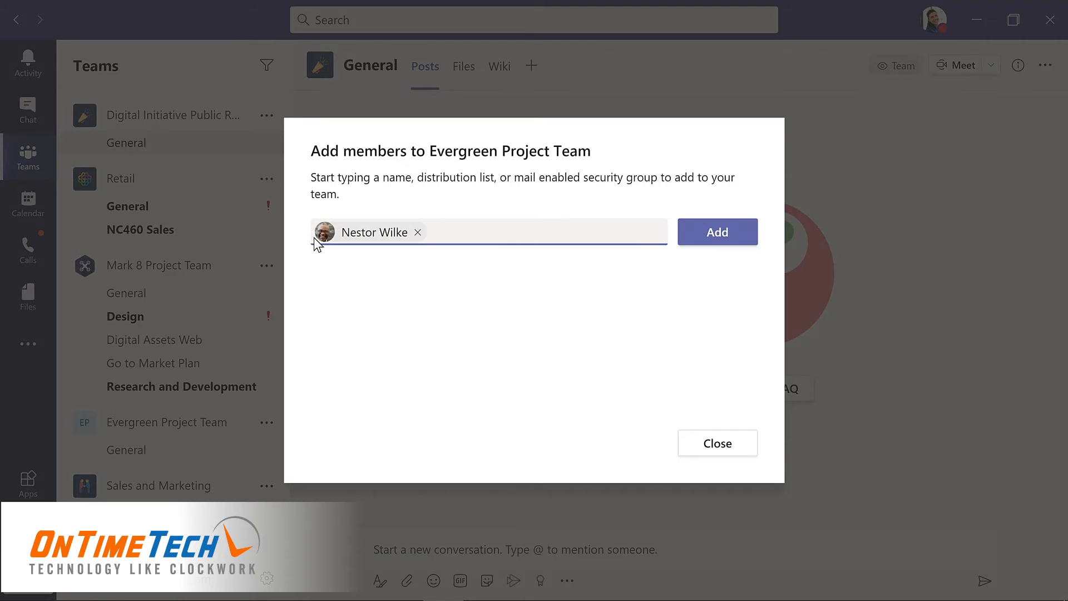
{"action": "left_click", "coordinate": [723, 233]}
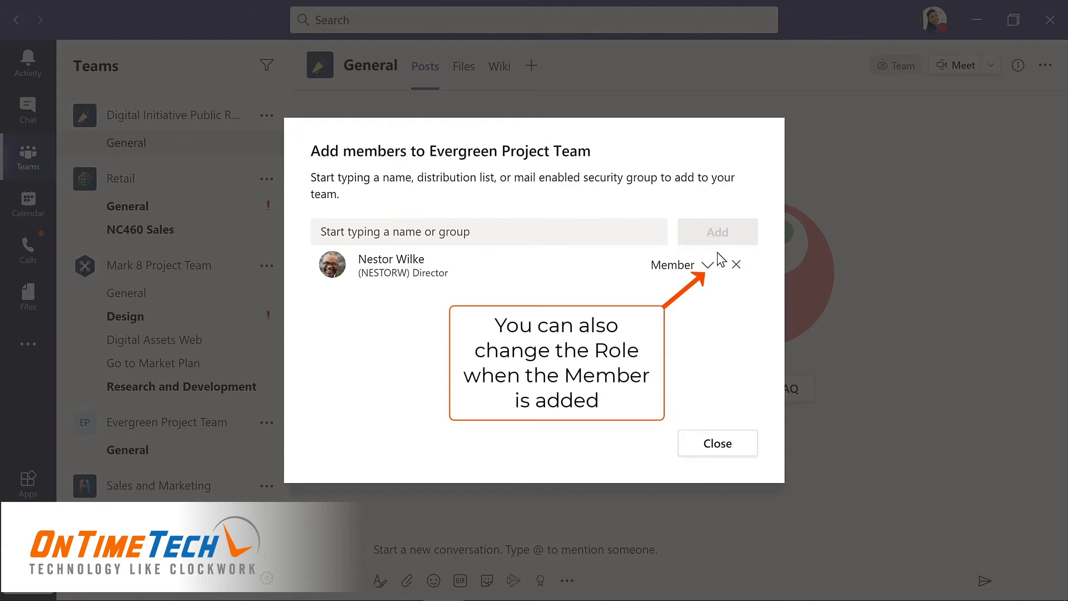
{"action": "left_click", "coordinate": [717, 442]}
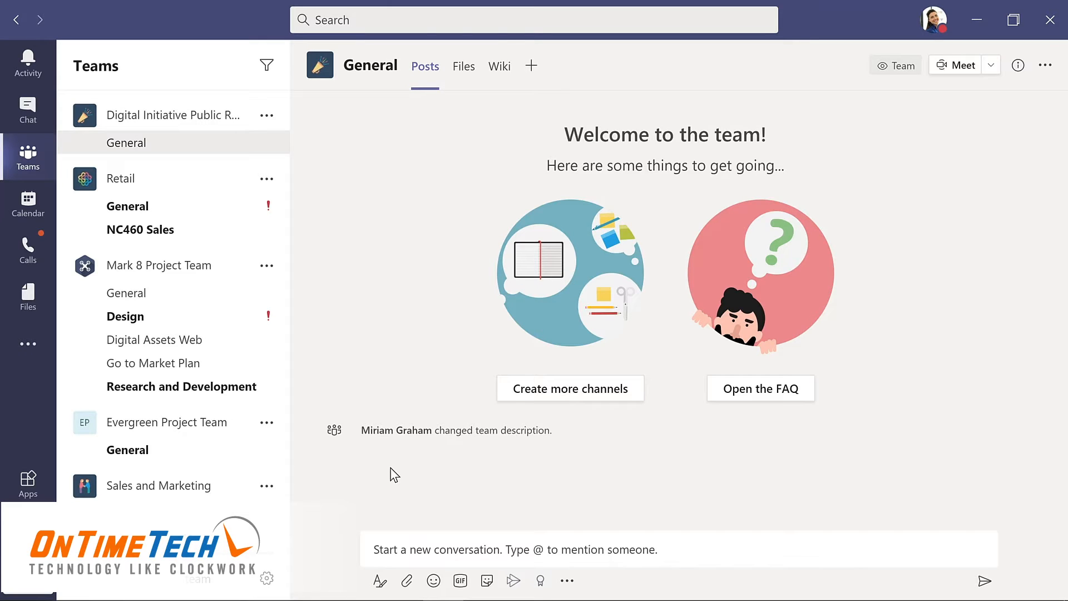
- Change the director's role in the Evergreen Project Team from Member to Owner
{"action": "left_click", "coordinate": [267, 424]}
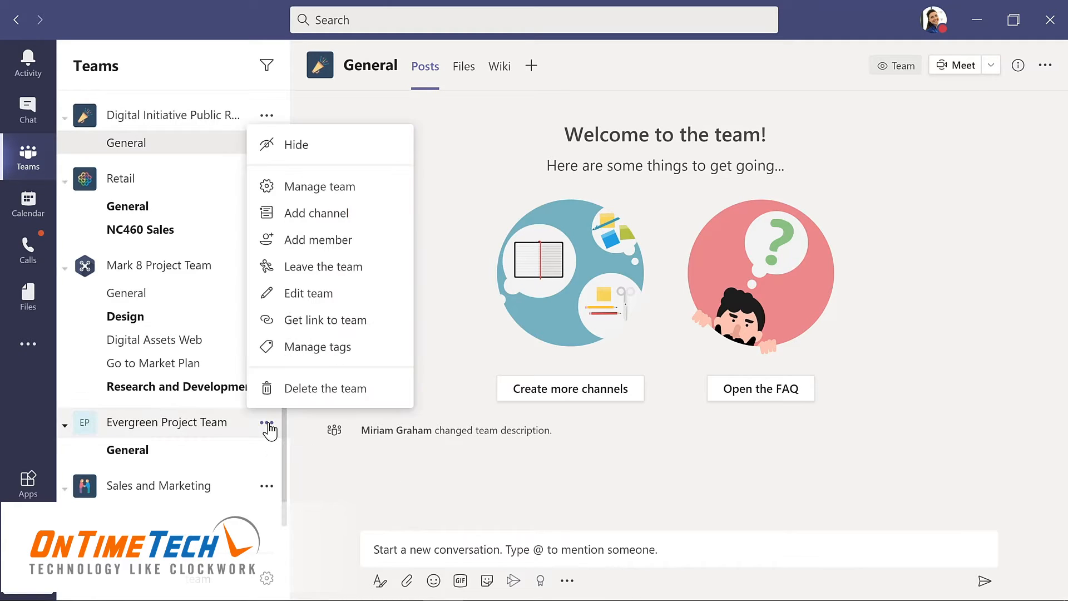
{"action": "left_click", "coordinate": [325, 185]}
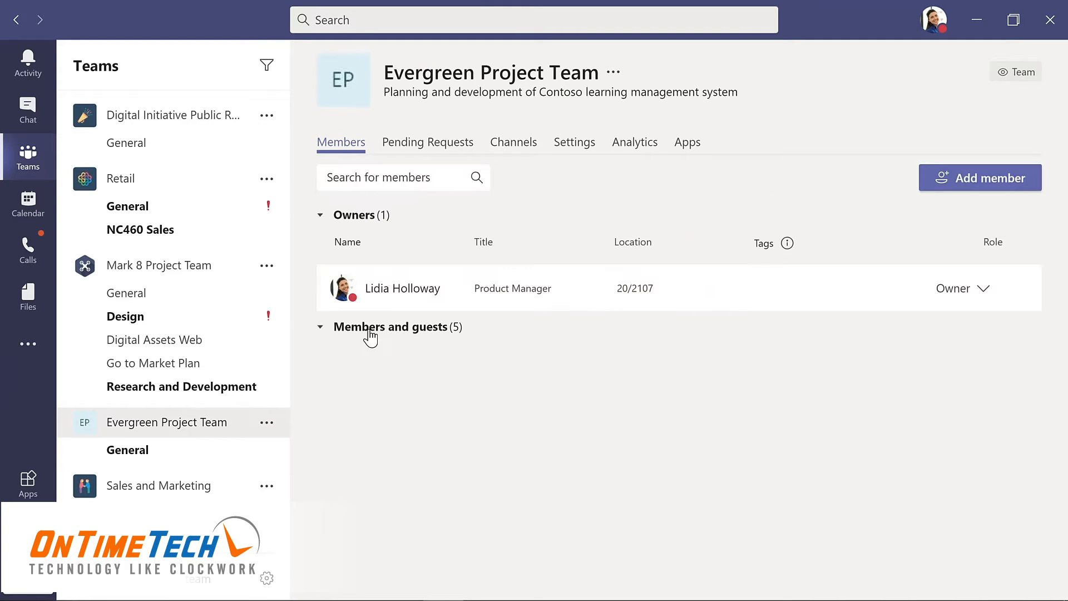
{"action": "left_click", "coordinate": [369, 329]}
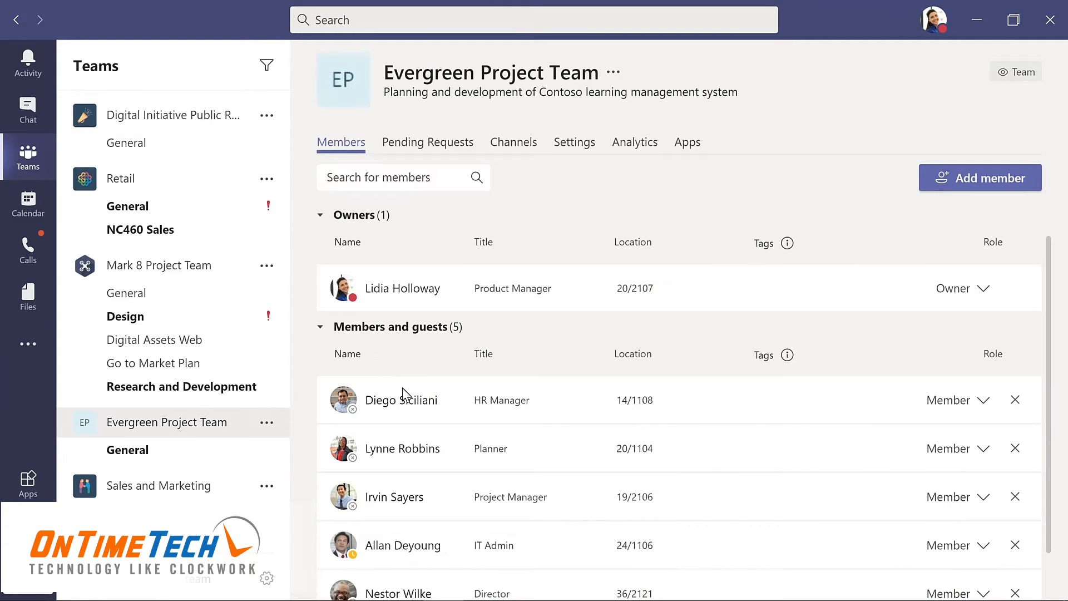
{"action": "scroll", "coordinate": [406, 405], "scroll_direction": "down", "scroll_amount": 1}
{"action": "scroll", "coordinate": [411, 416], "scroll_direction": "down", "scroll_amount": 1}
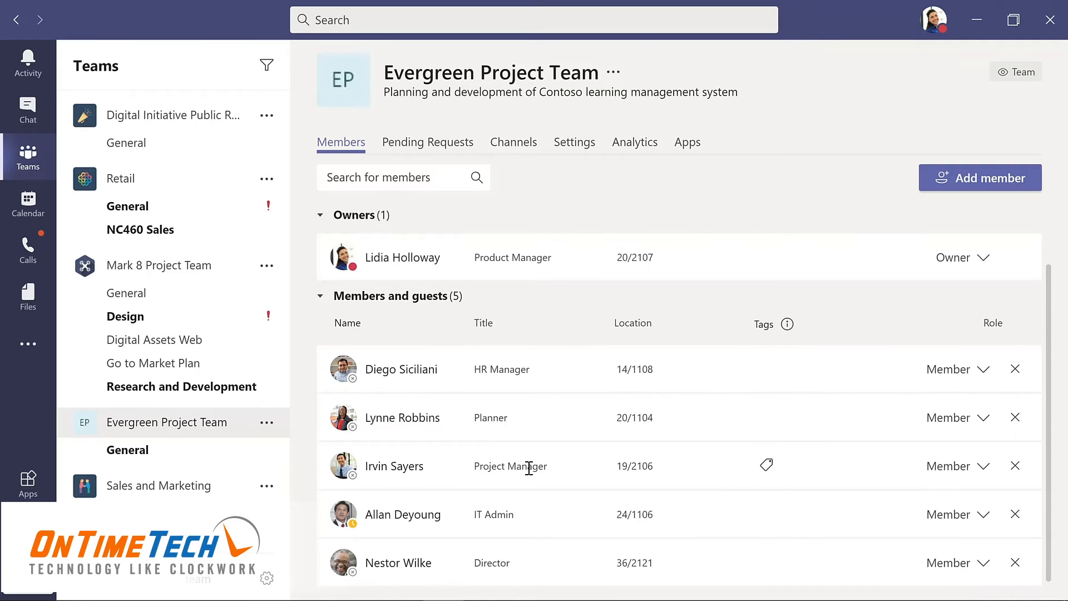
{"action": "left_click", "coordinate": [982, 565]}
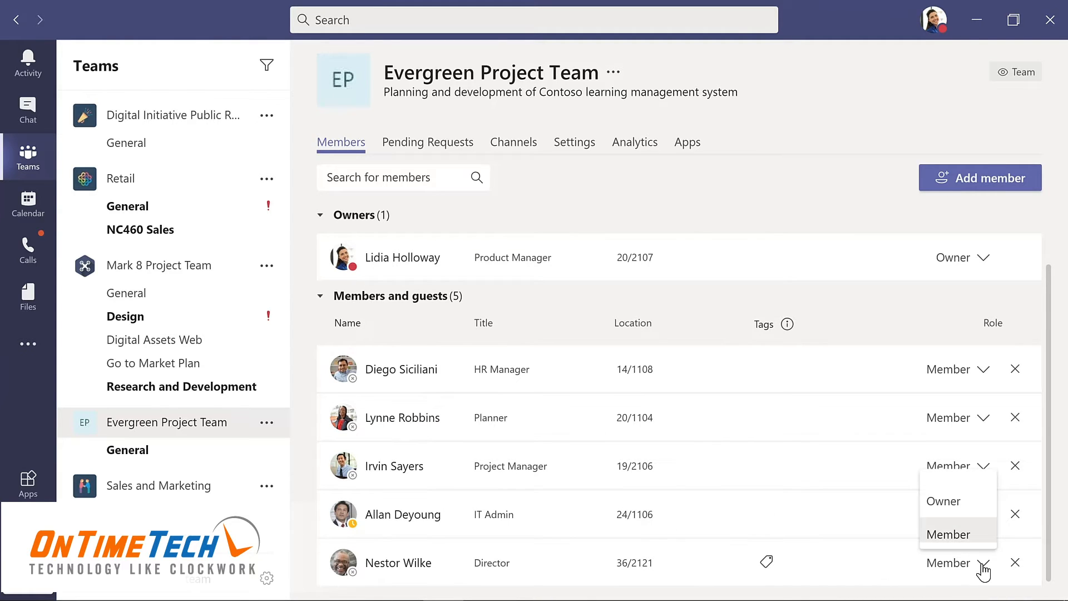
{"action": "left_click", "coordinate": [945, 501]}
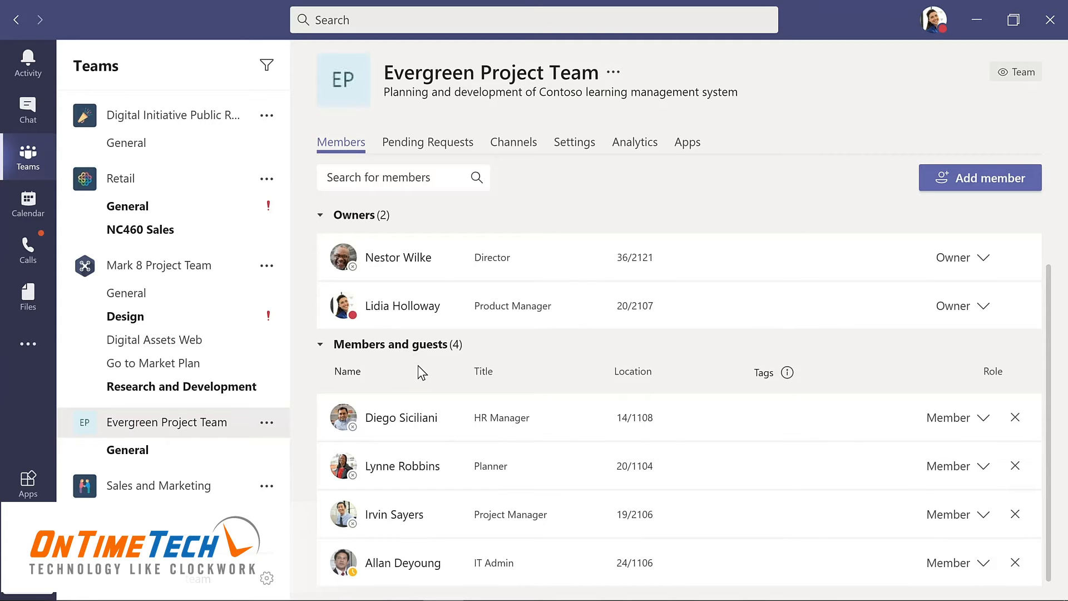
- Start an announcement in the Evergreen Project Team's General channel with a headline reading "Welcome" plus the director's first name and an exclamation mark
{"action": "left_click", "coordinate": [143, 449]}
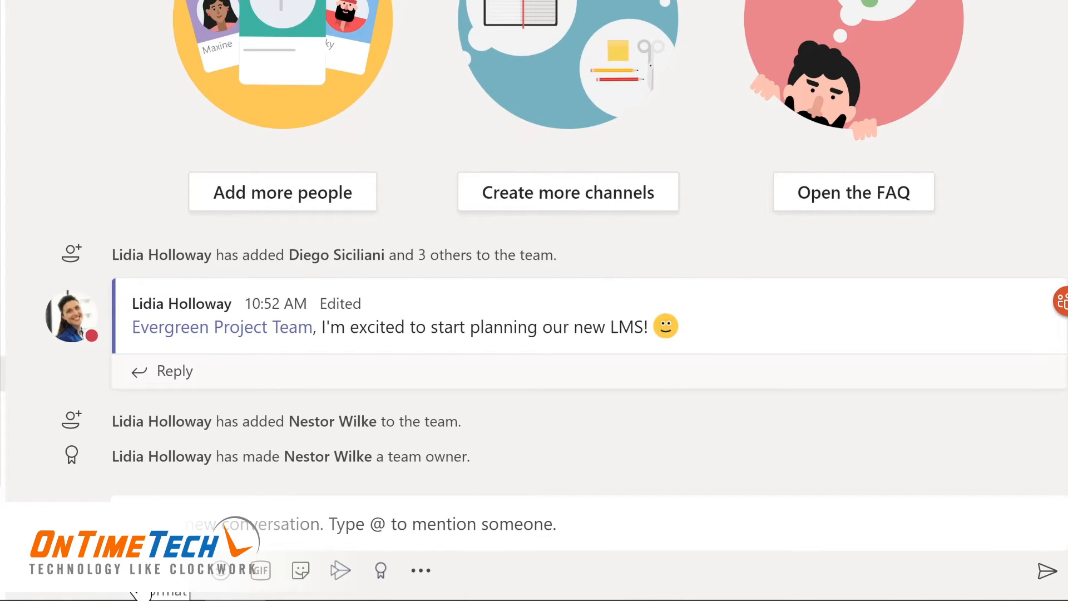
{"action": "left_click", "coordinate": [140, 573]}
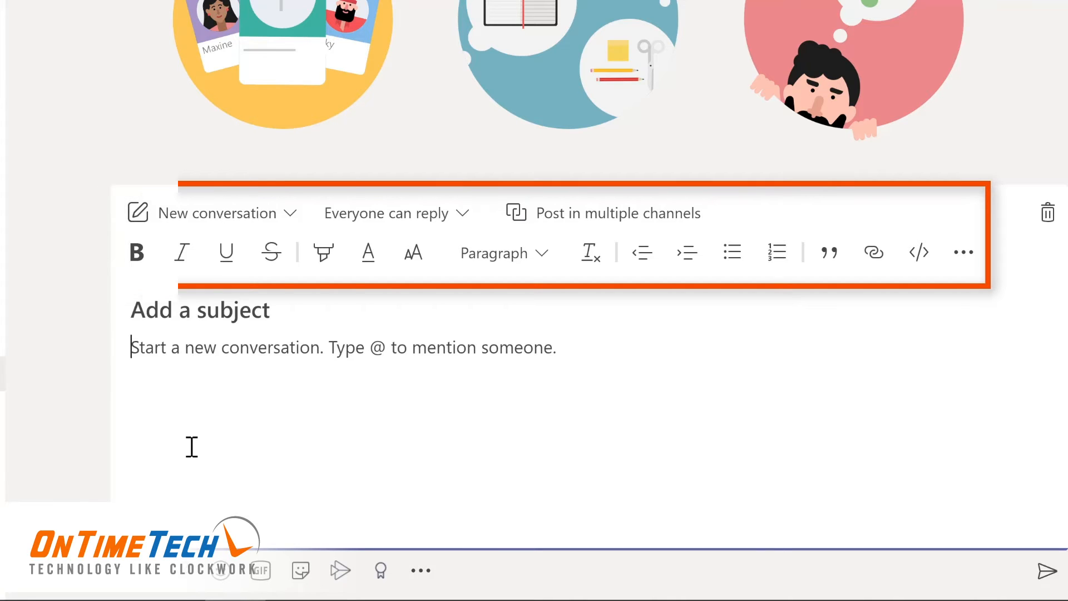
{"action": "left_click", "coordinate": [289, 216]}
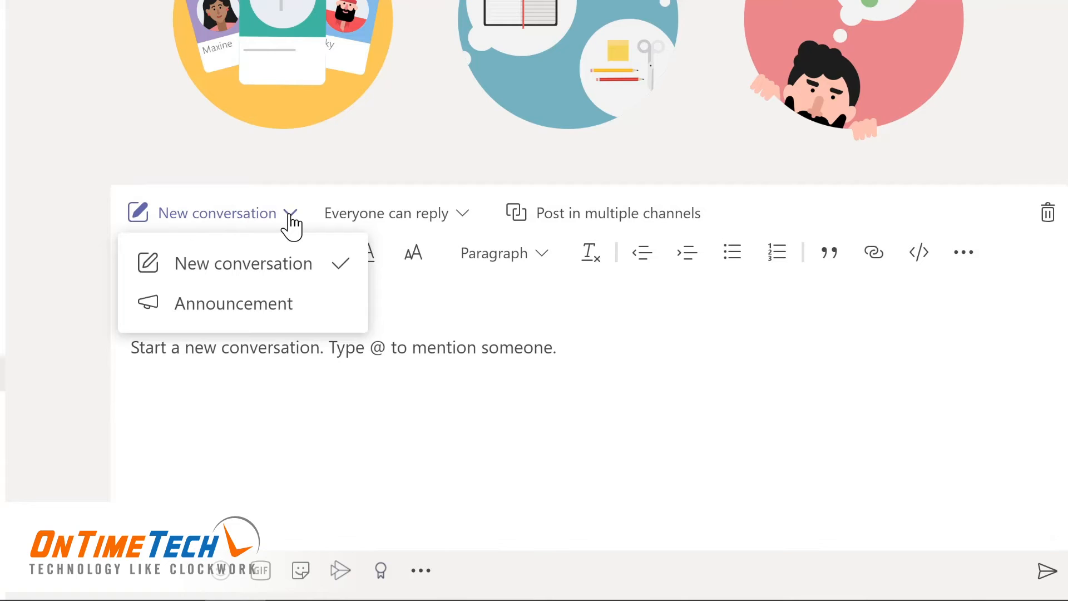
{"action": "left_click", "coordinate": [249, 303]}
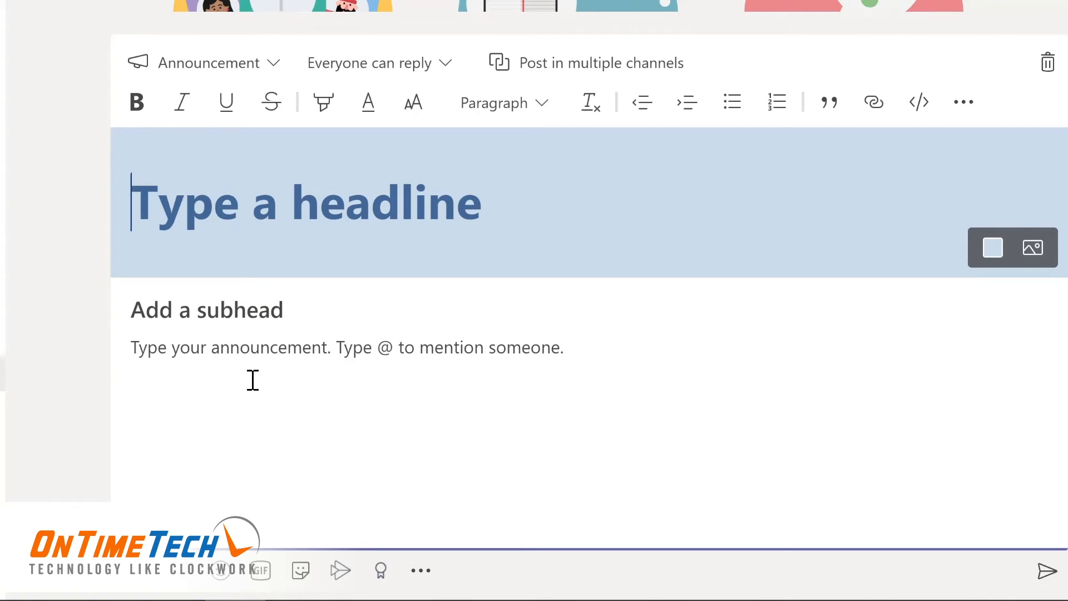
{"action": "type", "text": "Welcome Nestor!"}
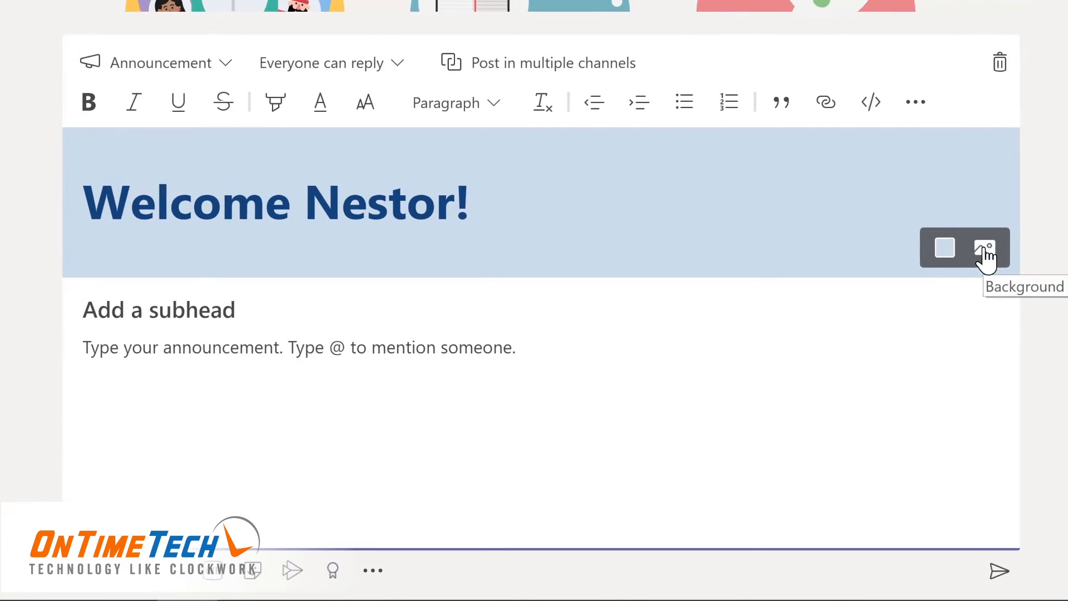
- Set the headline background to dark teal and post the announcement with a subhead and message welcoming the director to Contoso and the LMS planning team
{"action": "left_click", "coordinate": [934, 248]}
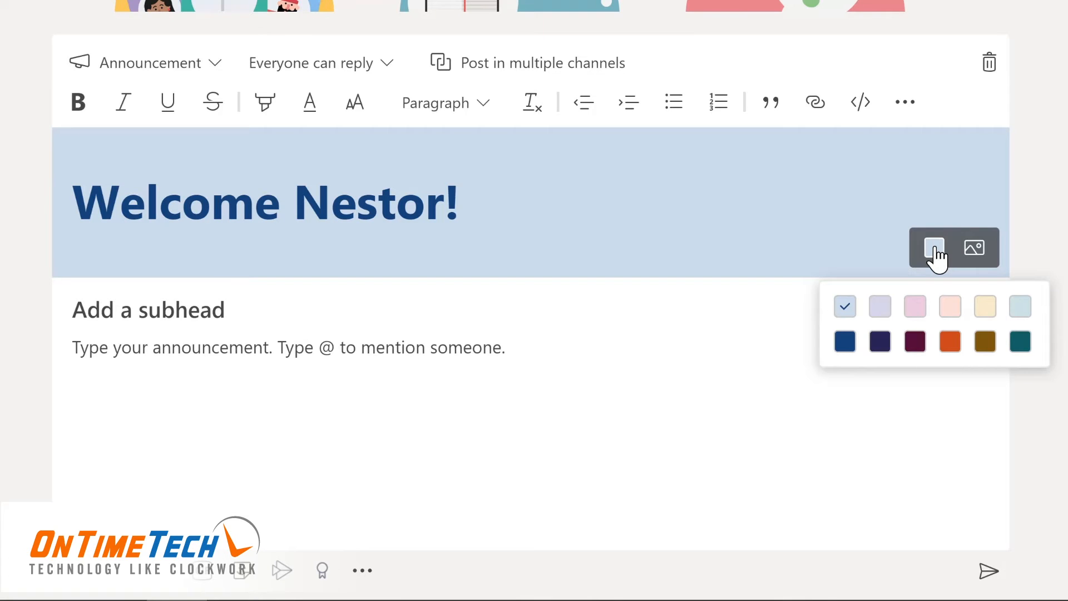
{"action": "left_click", "coordinate": [1020, 341]}
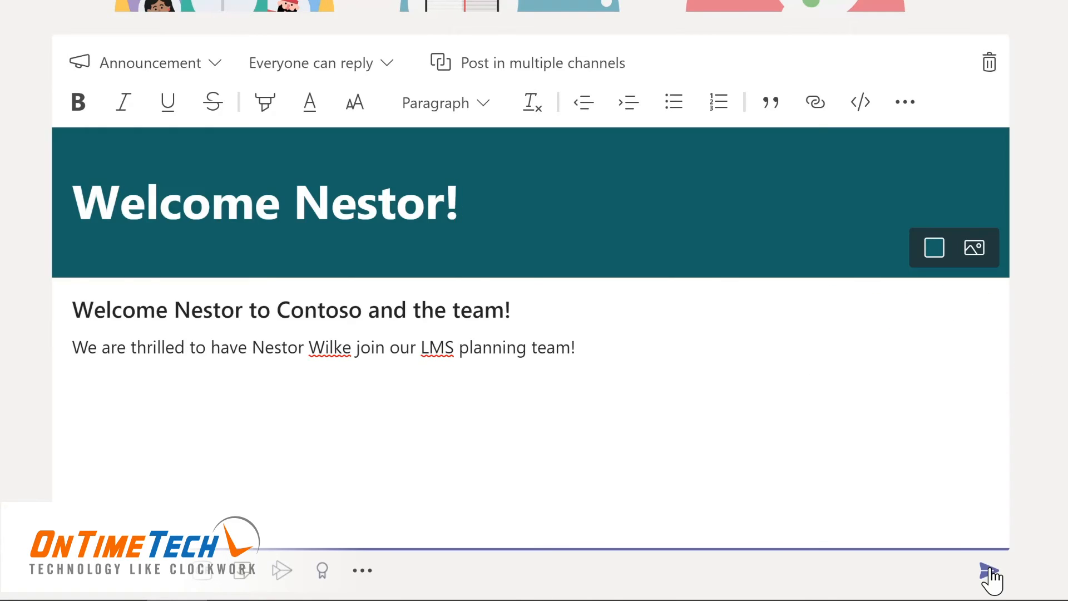
{"action": "left_click", "coordinate": [989, 572]}
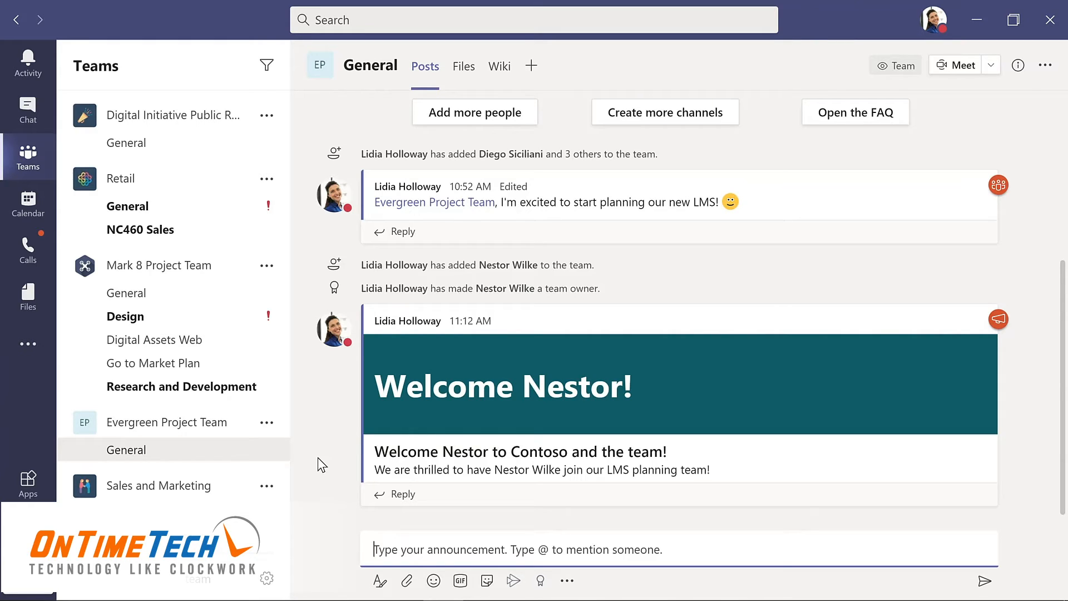
- Start a new channel for the Evergreen Project Team named Design with the description "Design and planning of LMS"
{"action": "left_click", "coordinate": [267, 425]}
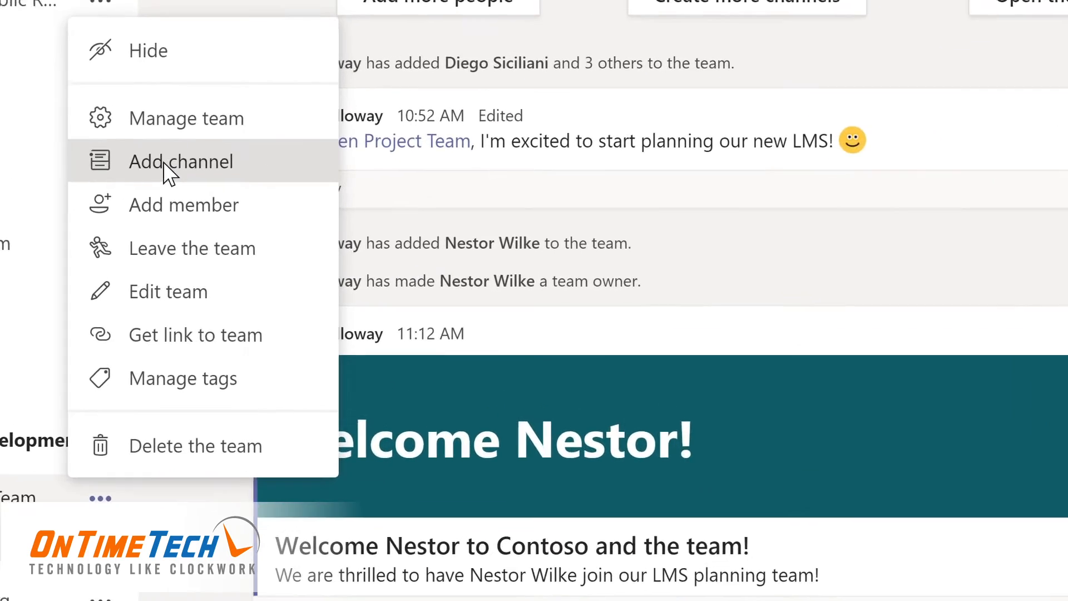
{"action": "left_click", "coordinate": [297, 214]}
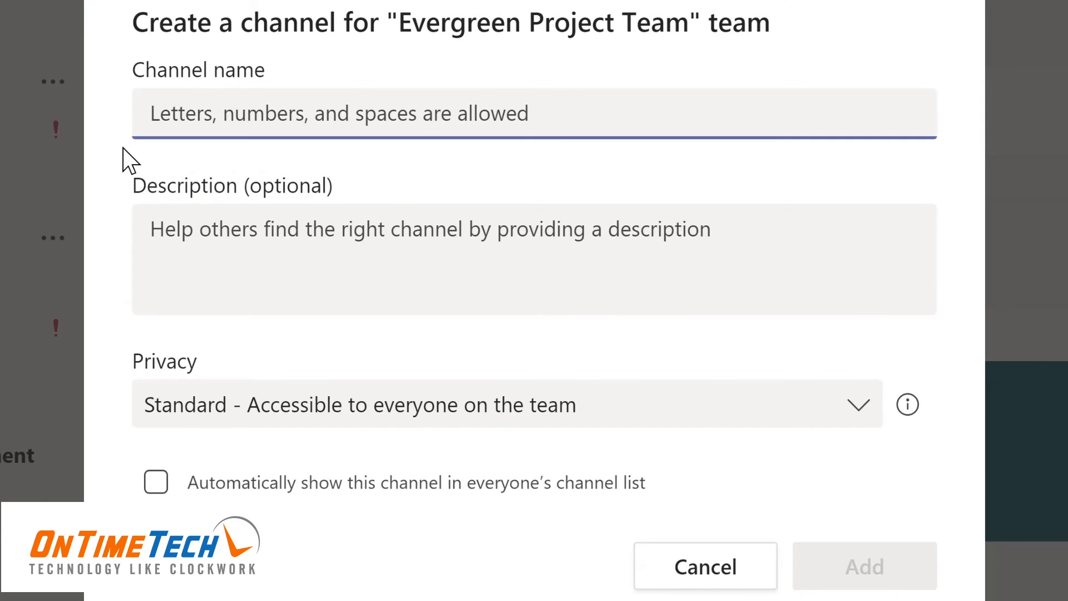
{"action": "type", "text": "D"}
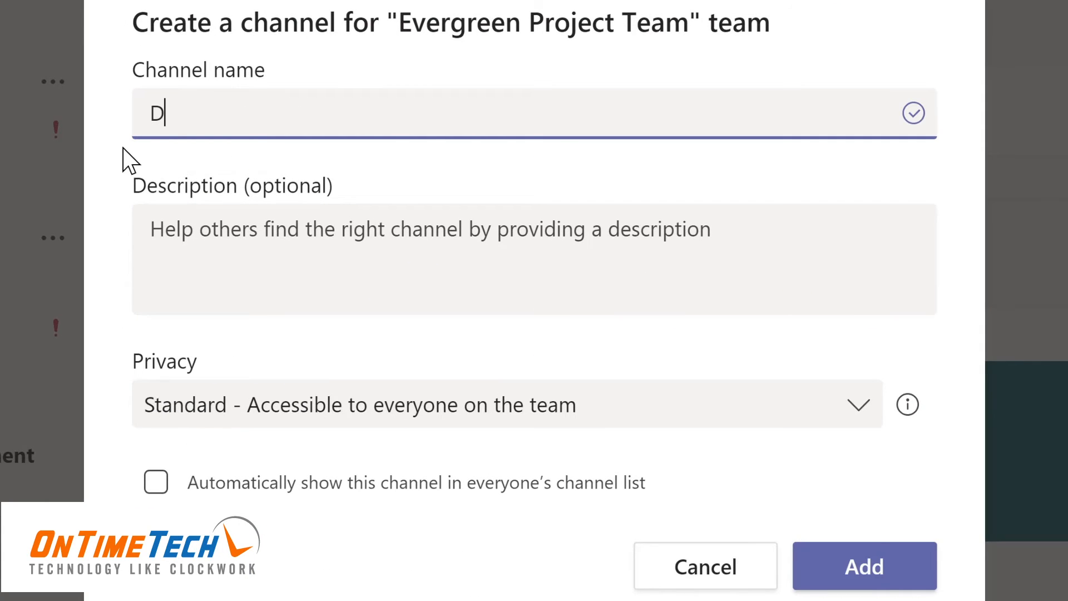
{"action": "type", "text": "esign"}
{"action": "left_click", "coordinate": [167, 228]}
{"action": "type", "text": "Design and planning of LMS"}
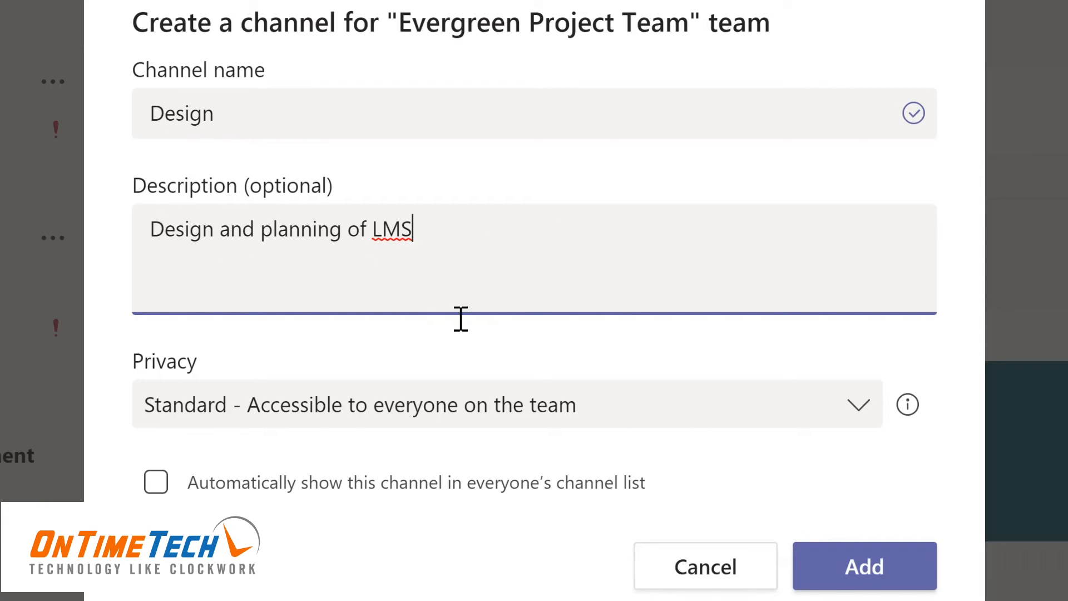
- Add the channel with Standard privacy, accessible to everyone on the team, and shown automatically in everyone's channel list
{"action": "left_click", "coordinate": [861, 414]}
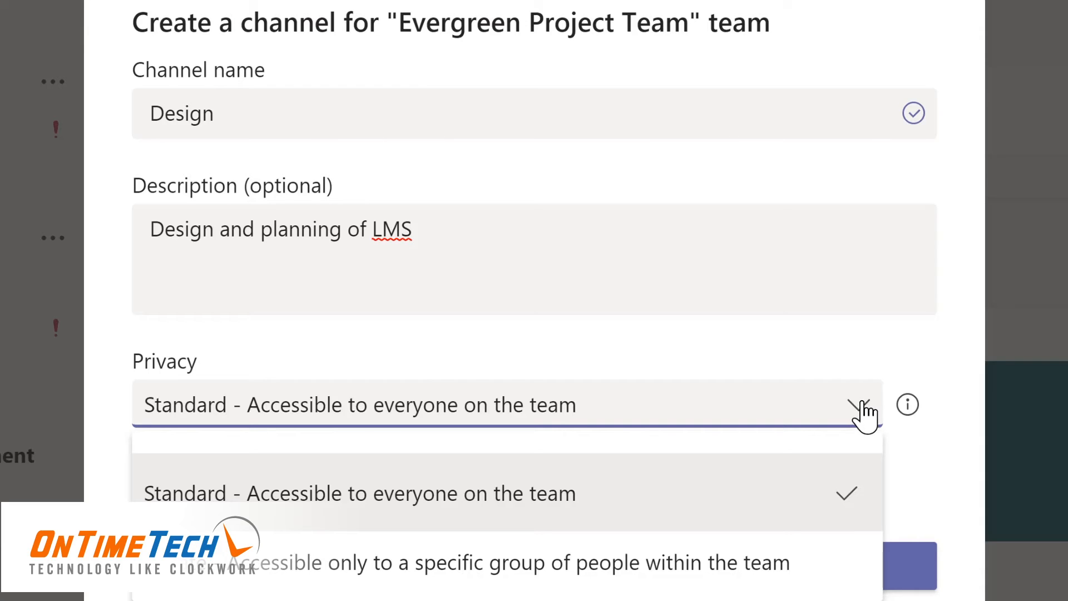
{"action": "left_click", "coordinate": [815, 348]}
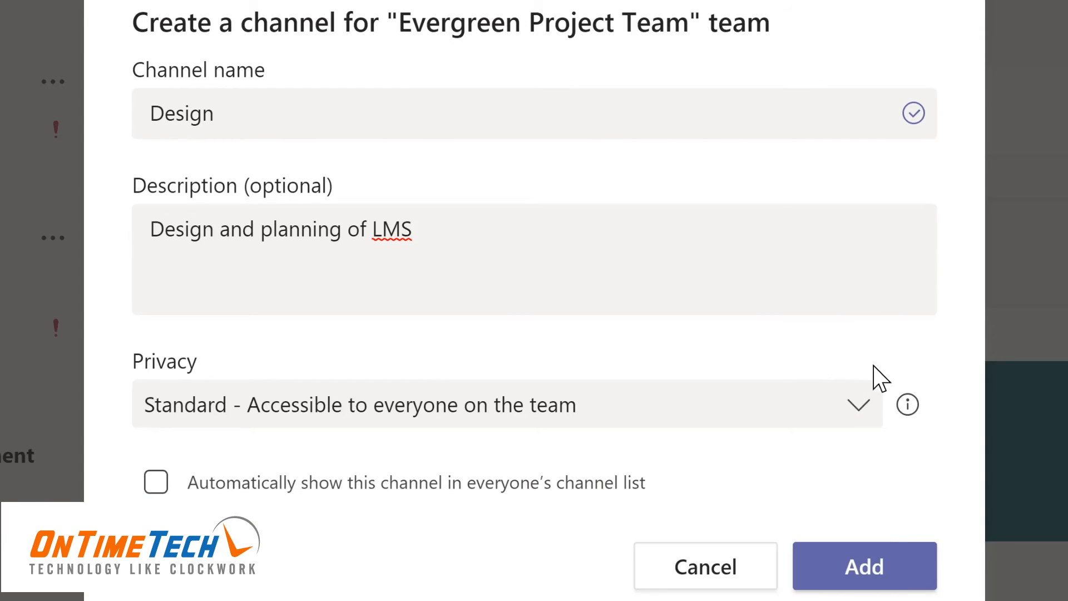
{"action": "left_click", "coordinate": [156, 483]}
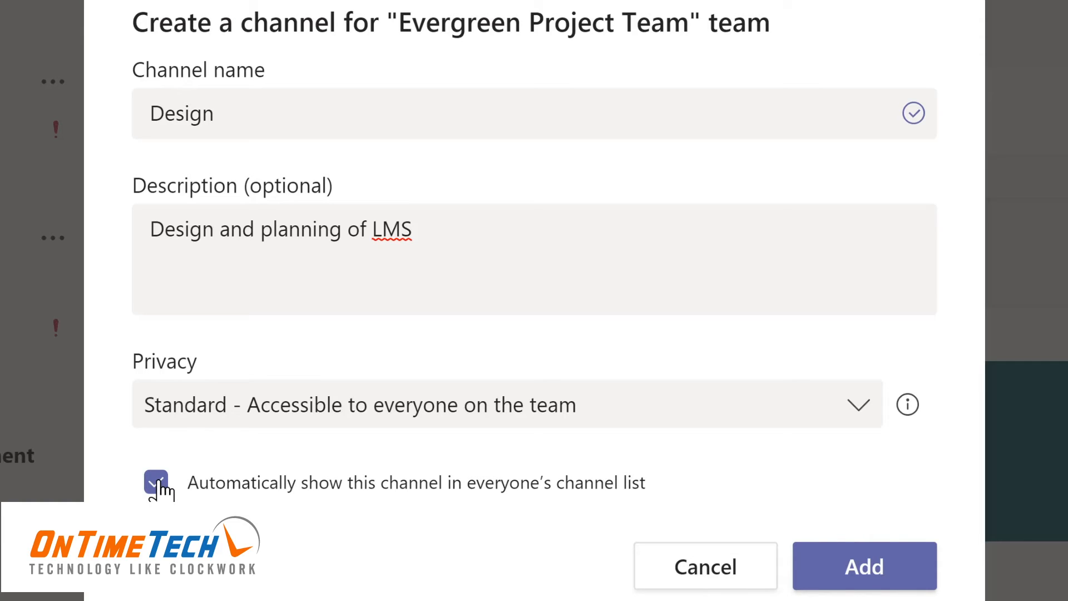
{"action": "left_click", "coordinate": [876, 561]}
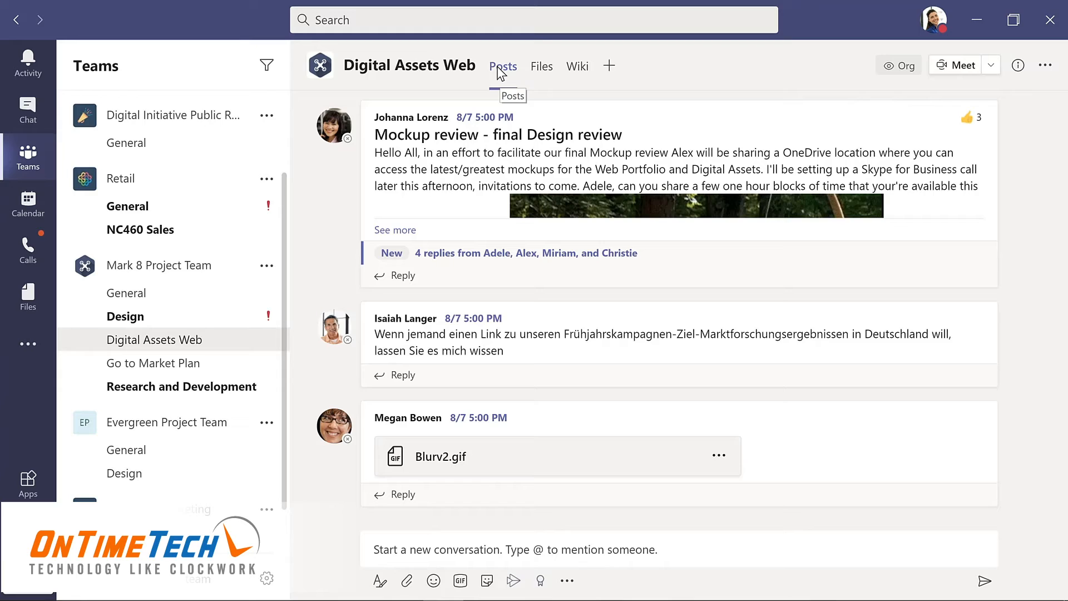
- Review the Digital Assets Web channel's files, the file options and ways of opening Product Launch.pptx, and the channel's wiki
{"action": "left_click", "coordinate": [544, 69]}
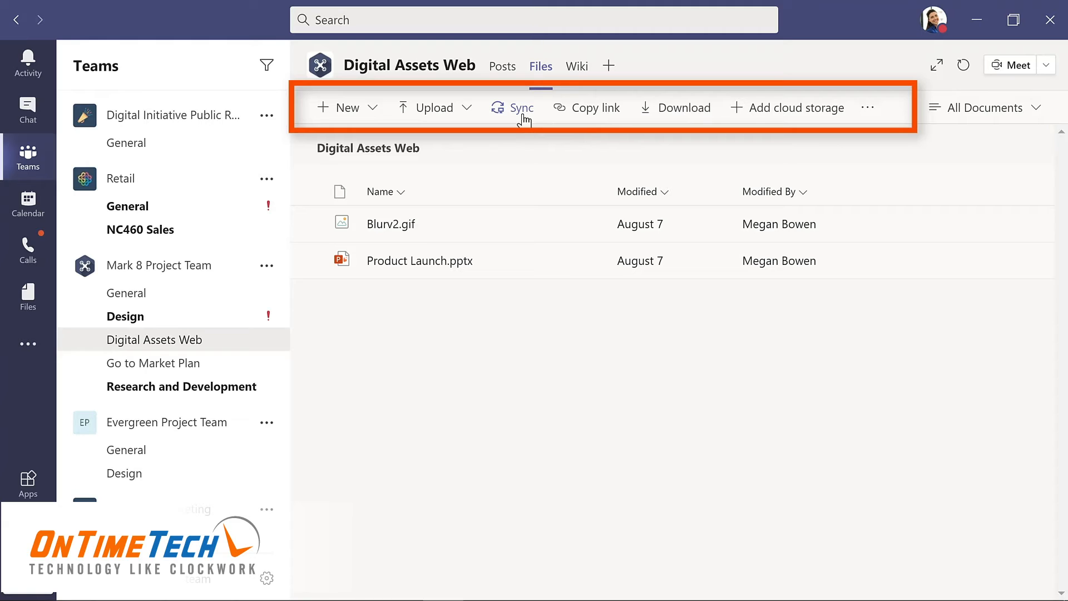
{"action": "left_click", "coordinate": [585, 262]}
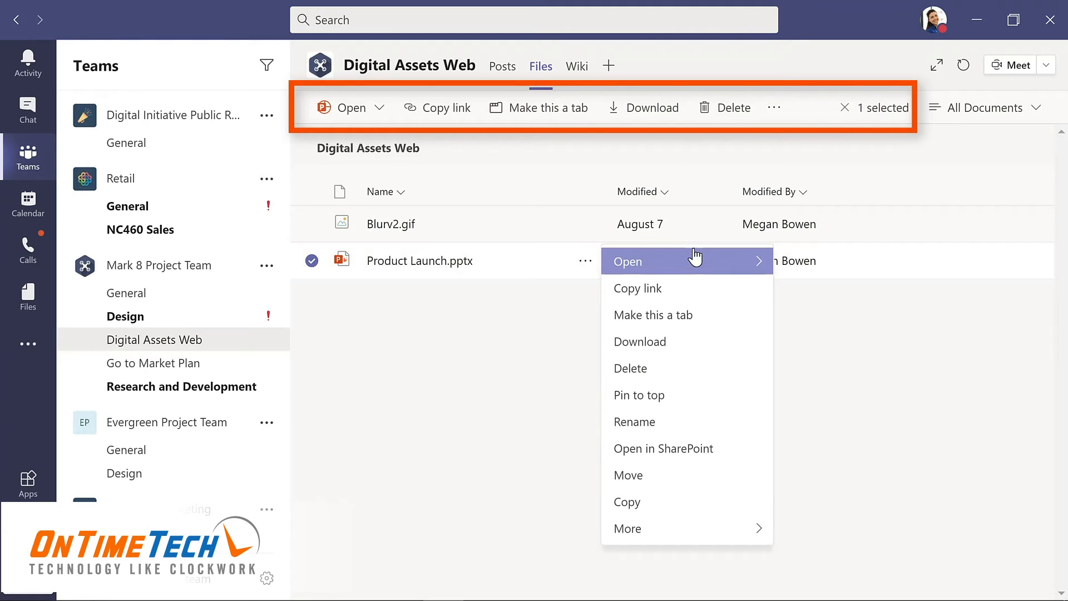
{"action": "mouse_move", "coordinate": [757, 268]}
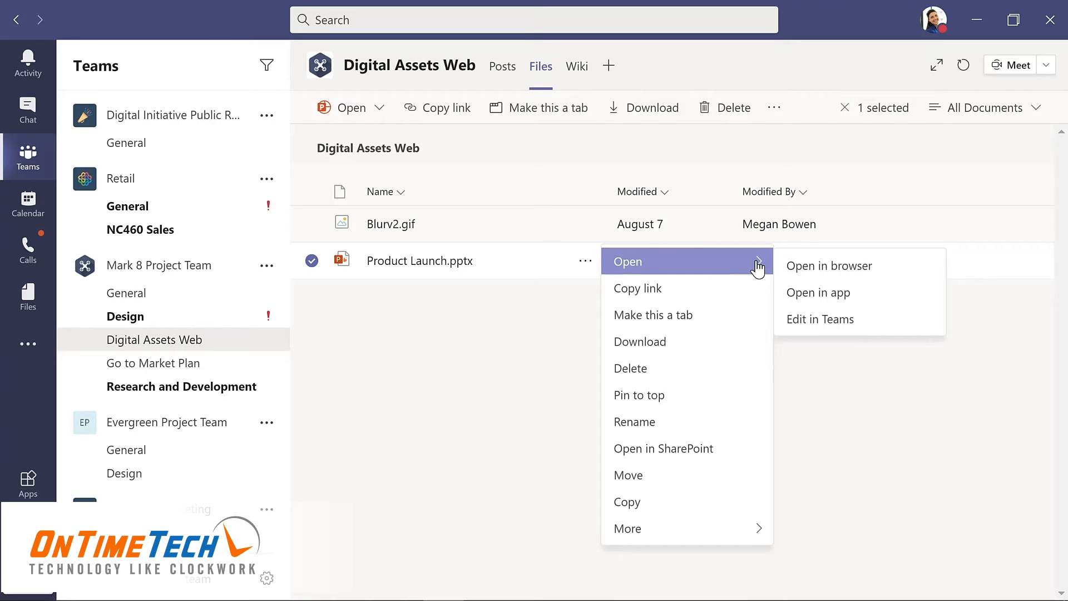
{"action": "left_click", "coordinate": [570, 142]}
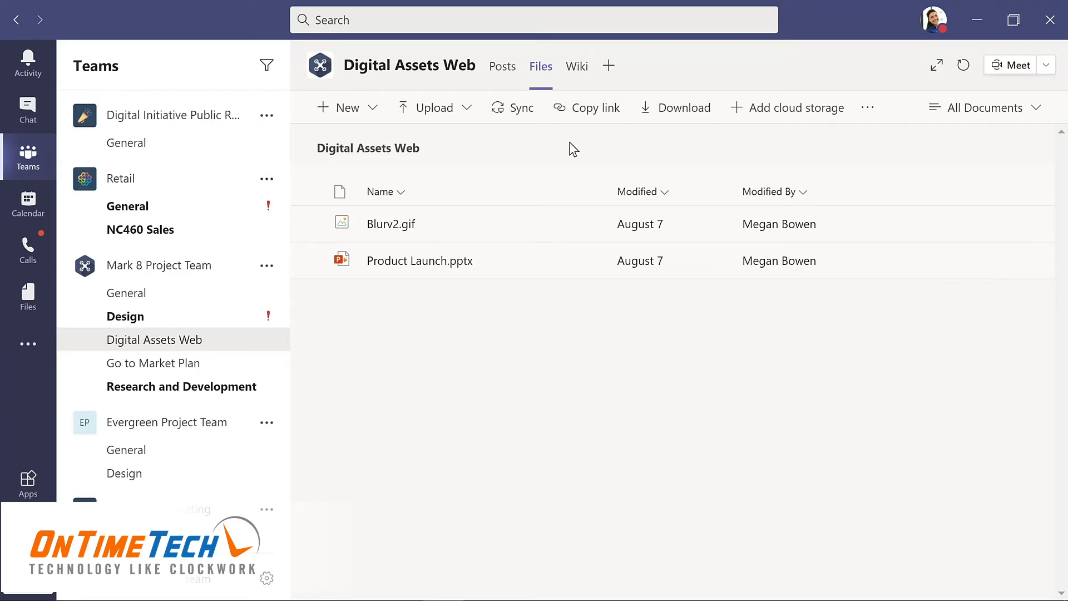
{"action": "left_click", "coordinate": [576, 71]}
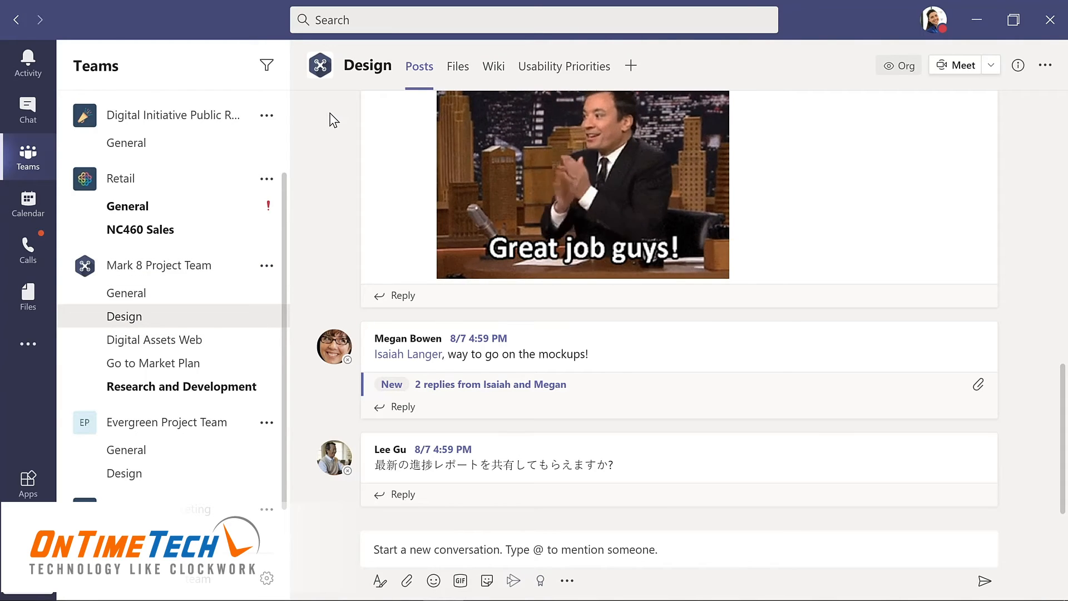
- View the Usability Priorities document in the Mark 8 Project Team's Design channel and the choices for adding a tab
{"action": "left_click", "coordinate": [563, 68]}
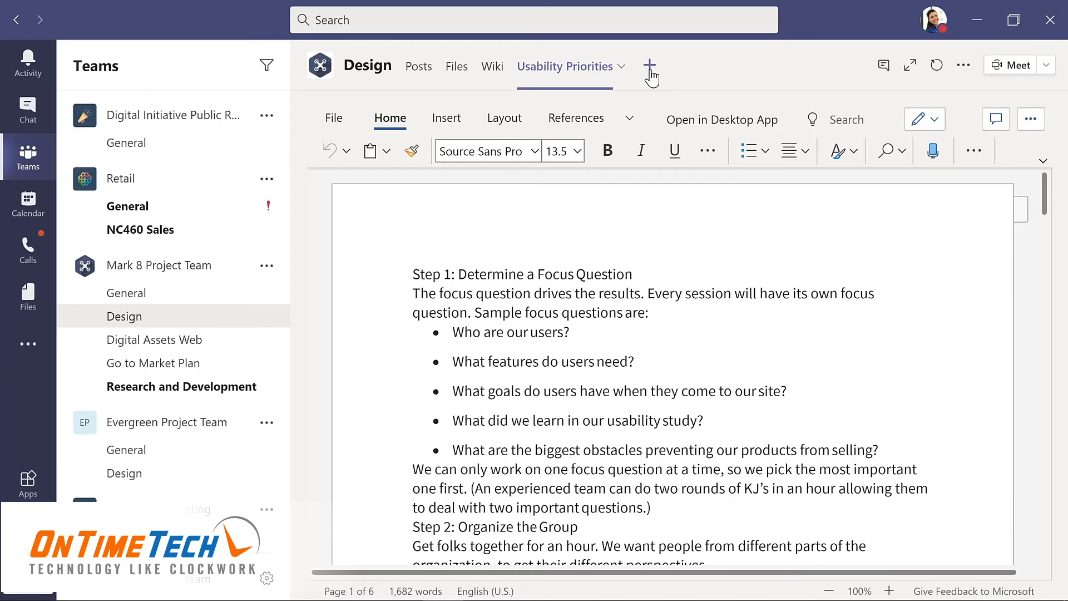
{"action": "left_click", "coordinate": [650, 72]}
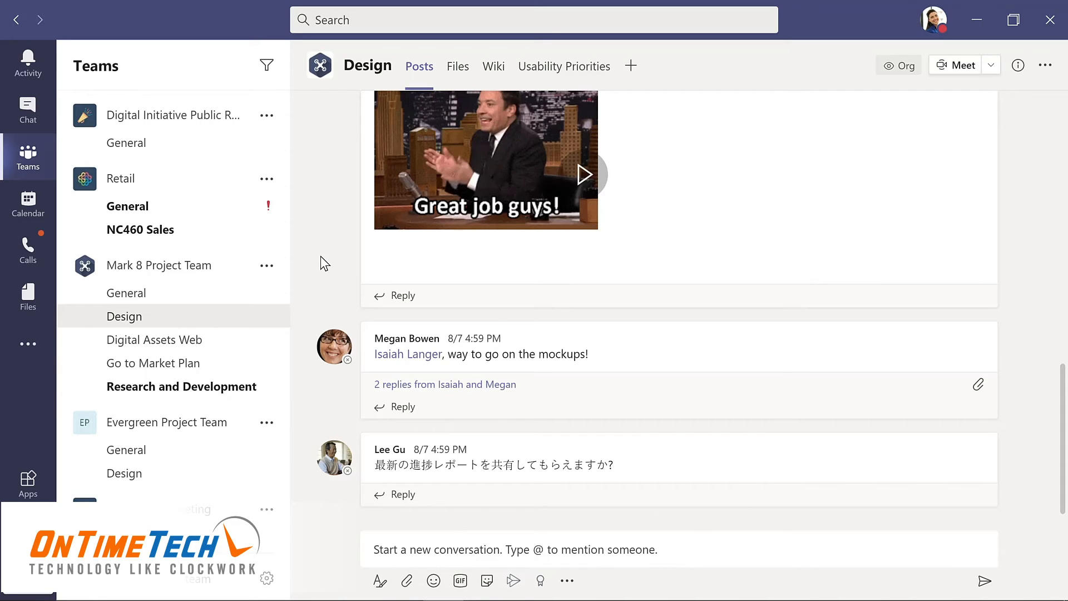
- Reply "Great job with a tight deadline!" to the "way to go on the mockups!" conversation in the Design channel
{"action": "left_click", "coordinate": [395, 408]}
{"action": "type", "text": "Great job with"}
{"action": "type", "text": "a "}
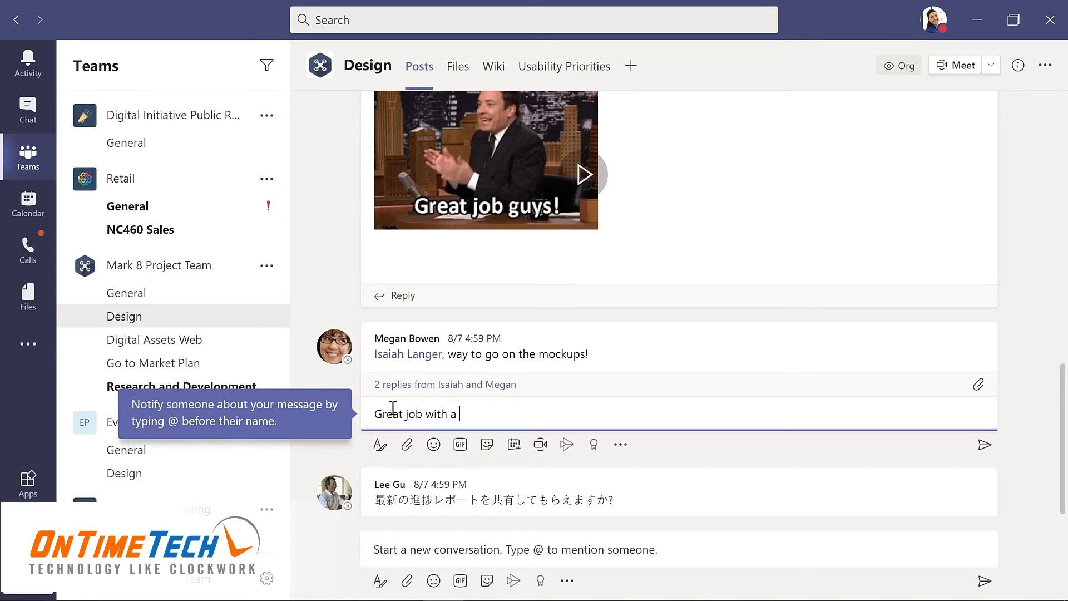
{"action": "type", "text": "tight deadline!"}
{"action": "key", "text": "Return"}
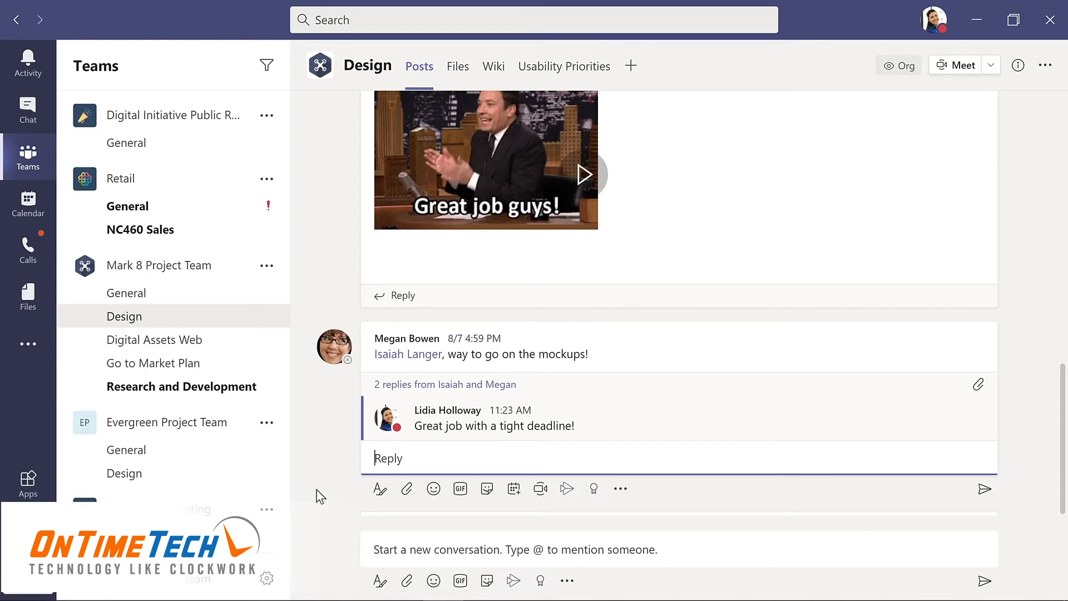
- Attach Contoso Marketing Principles-2021.pptx from the computer to a new conversation in the Design channel
{"action": "left_click", "coordinate": [384, 552]}
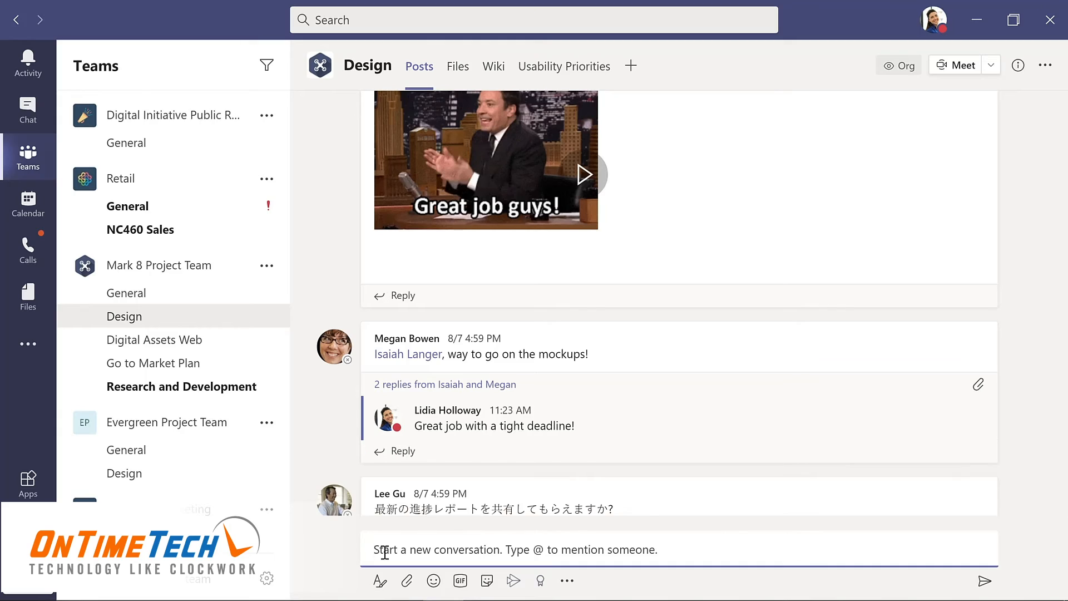
{"action": "left_click", "coordinate": [408, 582]}
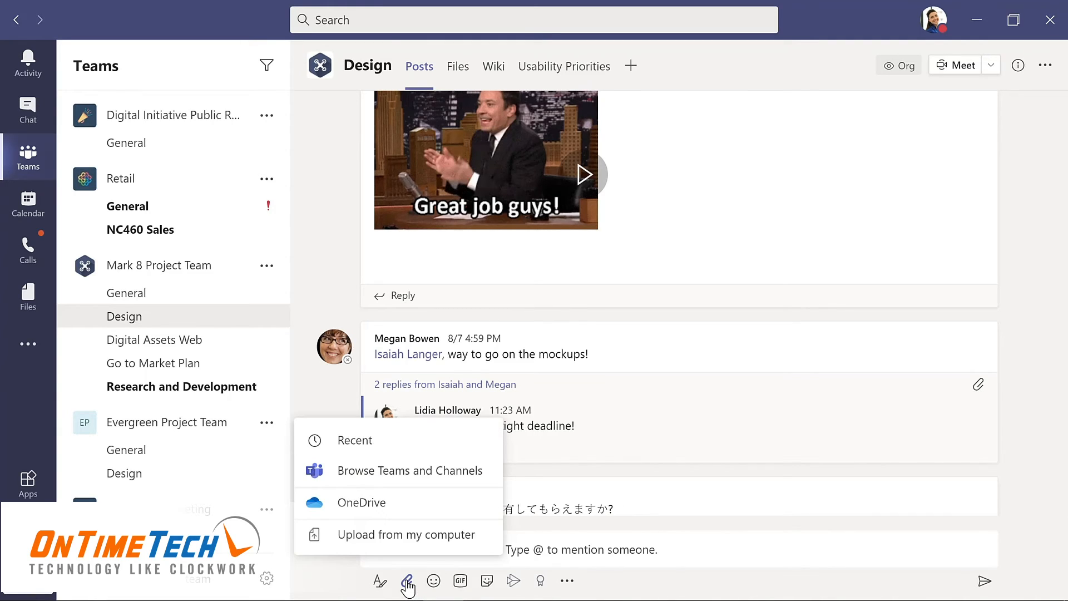
{"action": "left_click", "coordinate": [405, 535]}
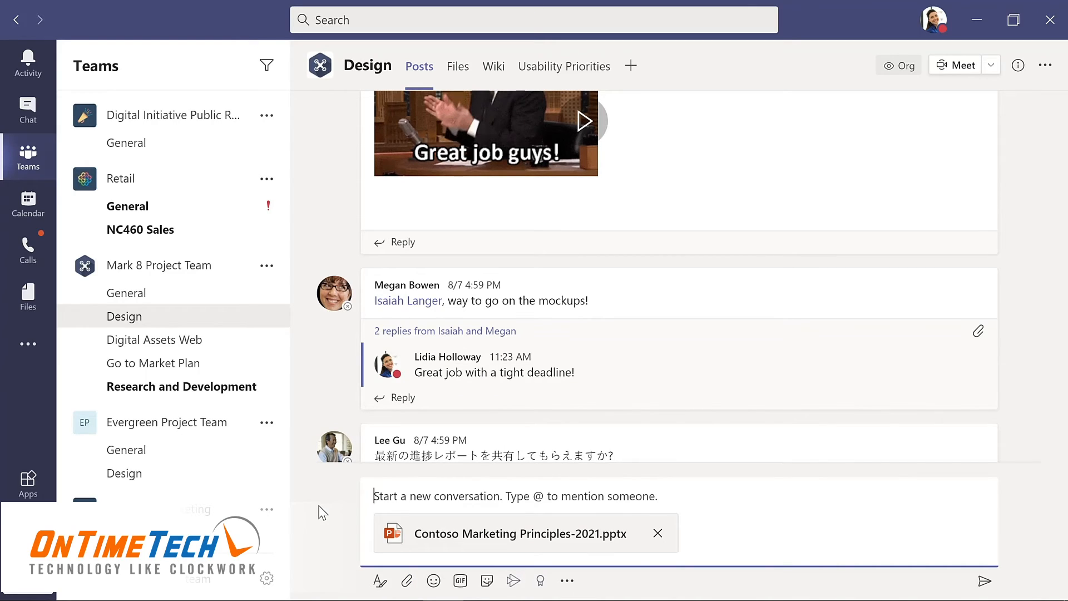
- Mention the Design channel, followed by ", please review this presentation for our upcoming meeting.", and send the message with its attachment
{"action": "type", "text": "@"}
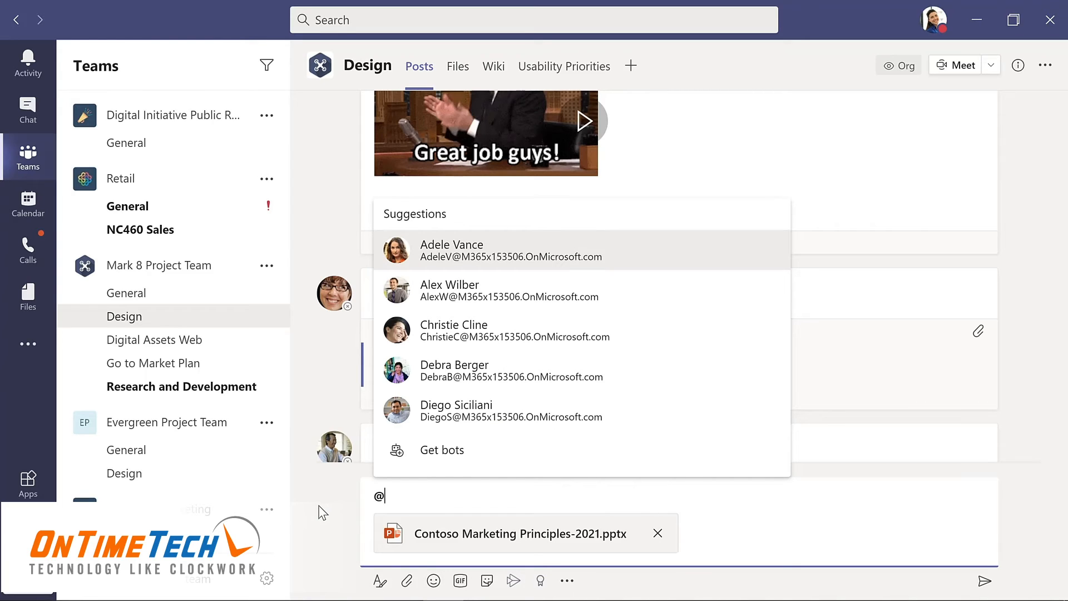
{"action": "type", "text": "chann"}
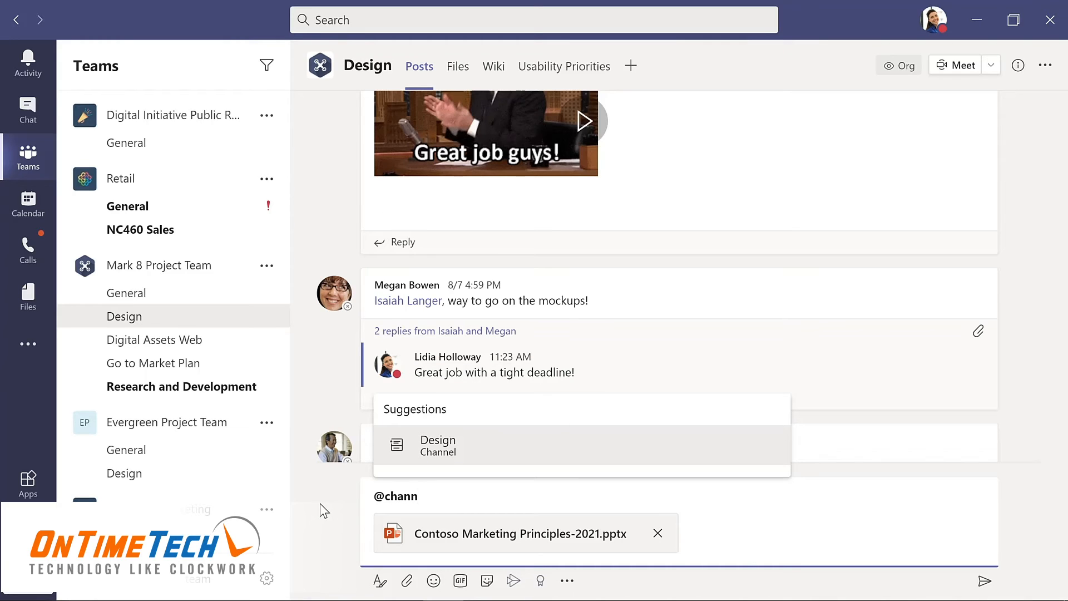
{"action": "left_click", "coordinate": [447, 454]}
{"action": "type", "text": ", please review this presentation for our upcoming meeting."}
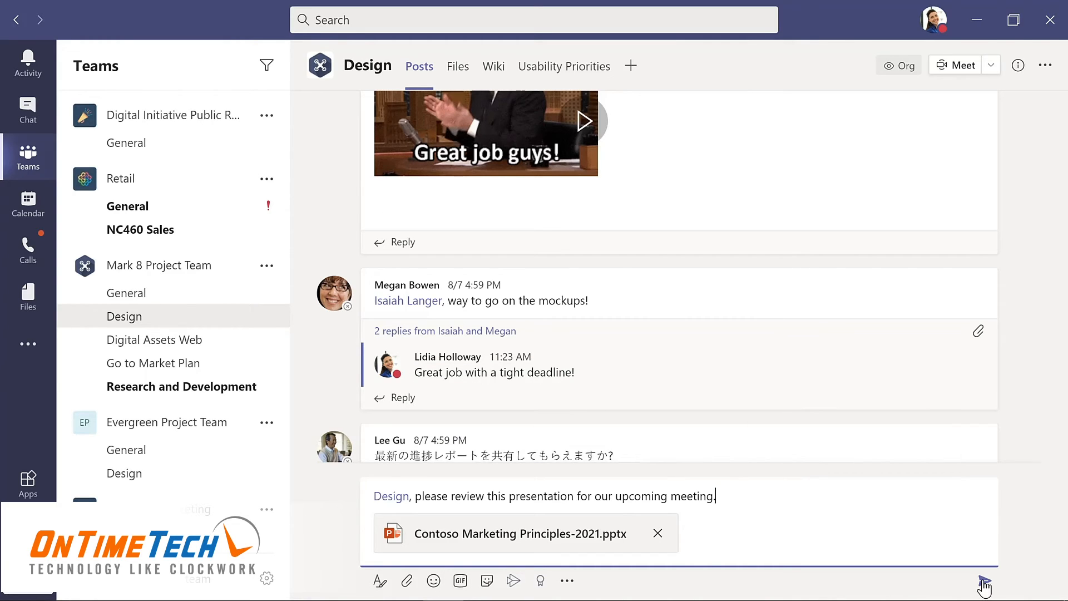
{"action": "left_click", "coordinate": [984, 581]}
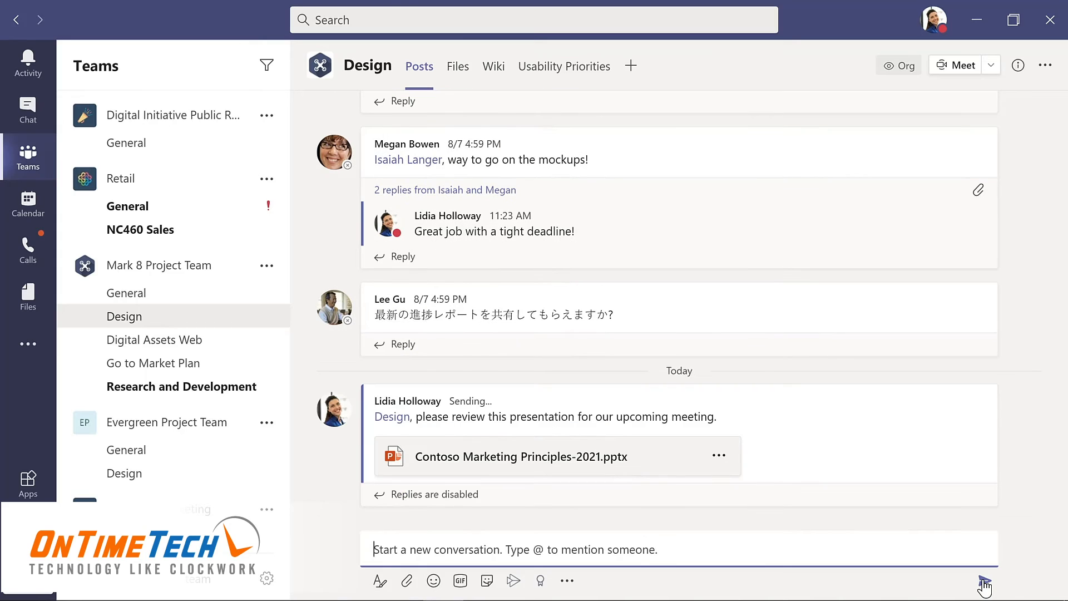
- React with a heart to the "way to go on the mockups!" message and open its further options
{"action": "mouse_move", "coordinate": [805, 154]}
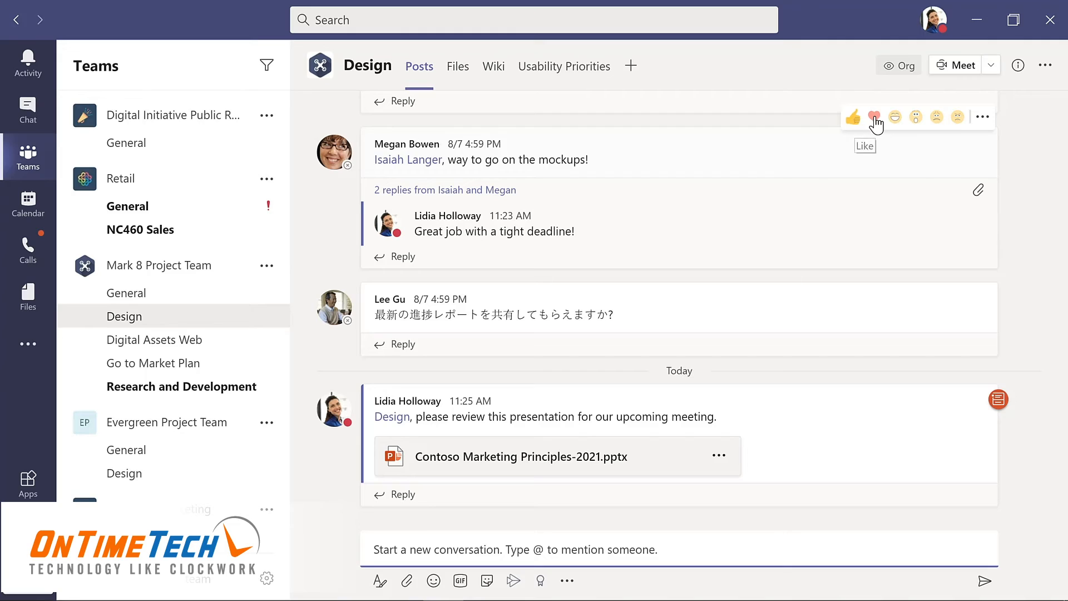
{"action": "left_click", "coordinate": [854, 119]}
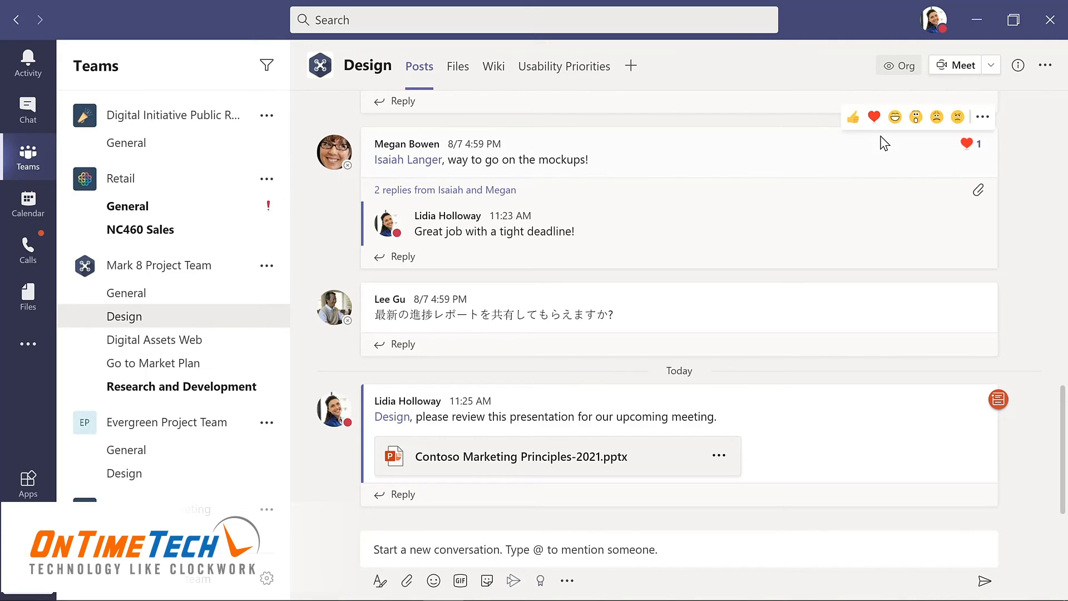
{"action": "left_click", "coordinate": [982, 118]}
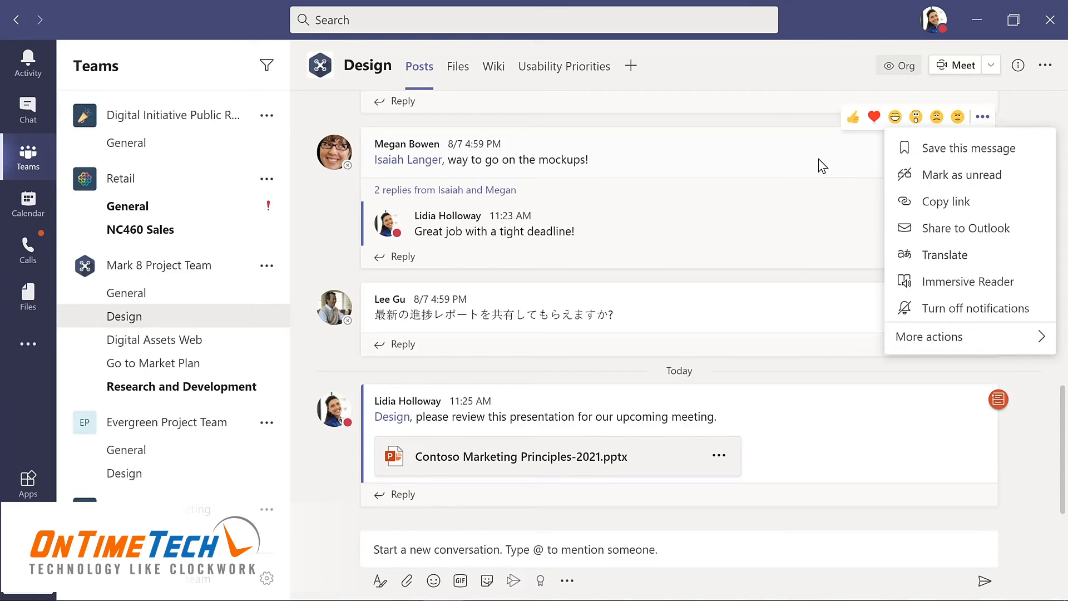
- Close the message options and start a new private chat addressed to the IT Admin colleague
{"action": "left_click", "coordinate": [649, 152]}
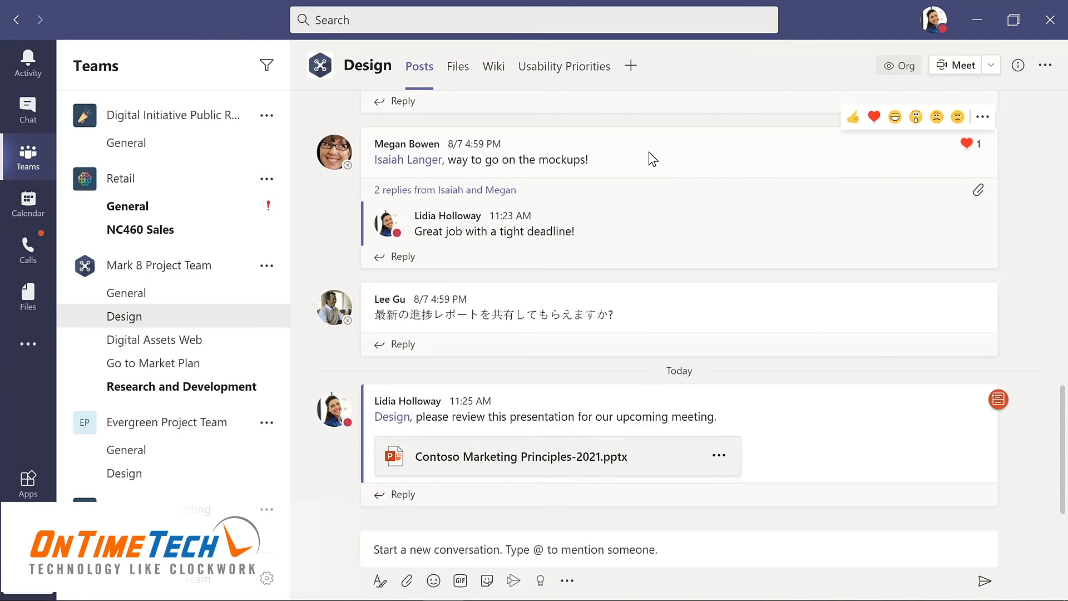
{"action": "left_click", "coordinate": [28, 111]}
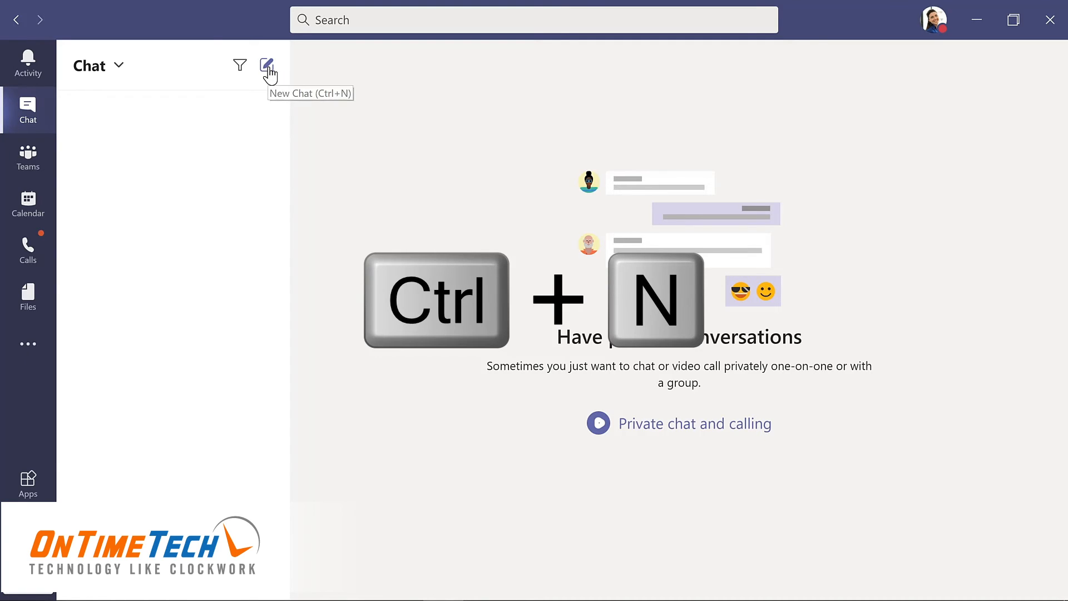
{"action": "key", "text": "ctrl+n"}
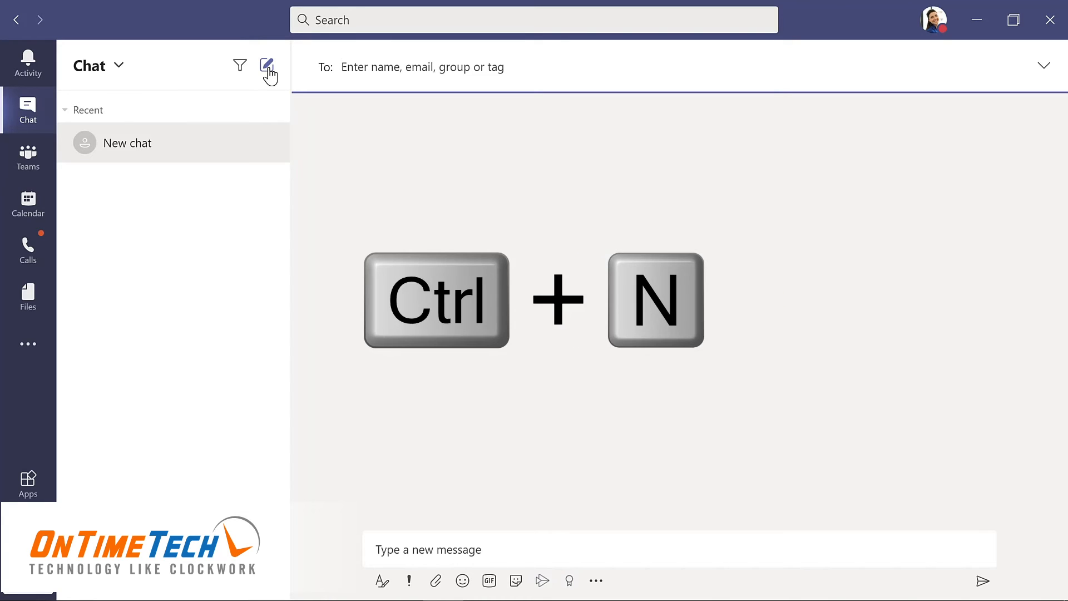
{"action": "type", "text": "all"}
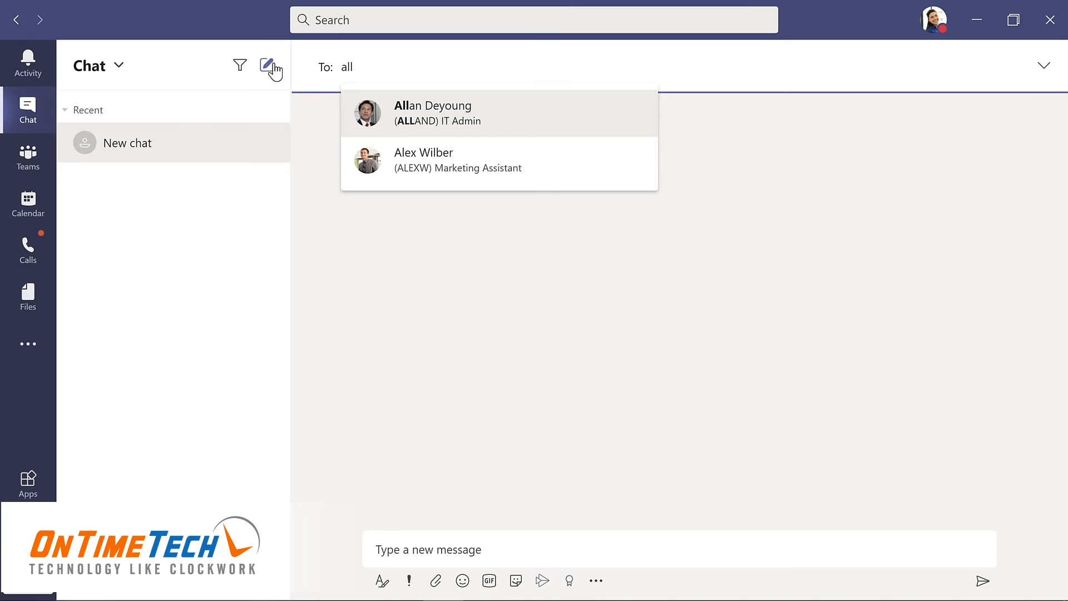
{"action": "key", "text": "Return"}
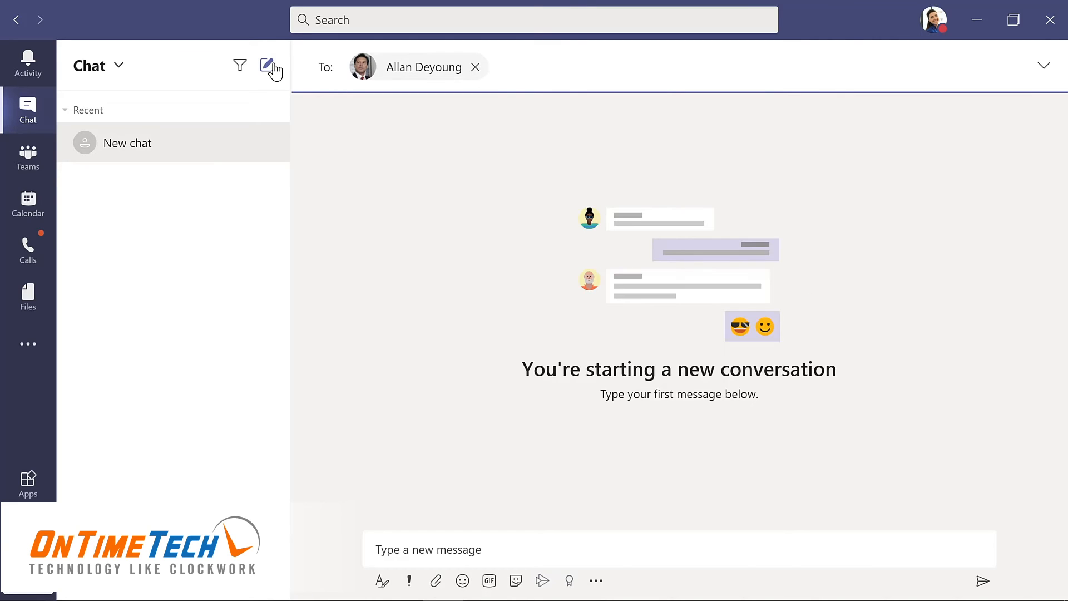
- Send the message "What's the update on the new laptops for my project team?" in the new chat
{"action": "left_click", "coordinate": [427, 535]}
{"action": "type", "text": "What's the update on the new laptops for my project team?"}
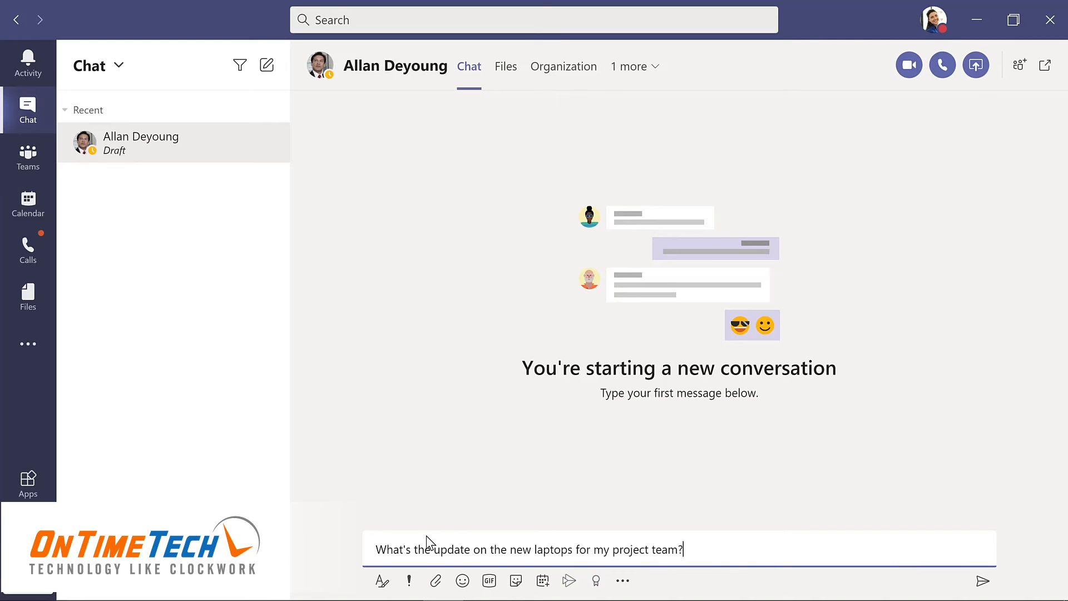
{"action": "key", "text": "Return"}
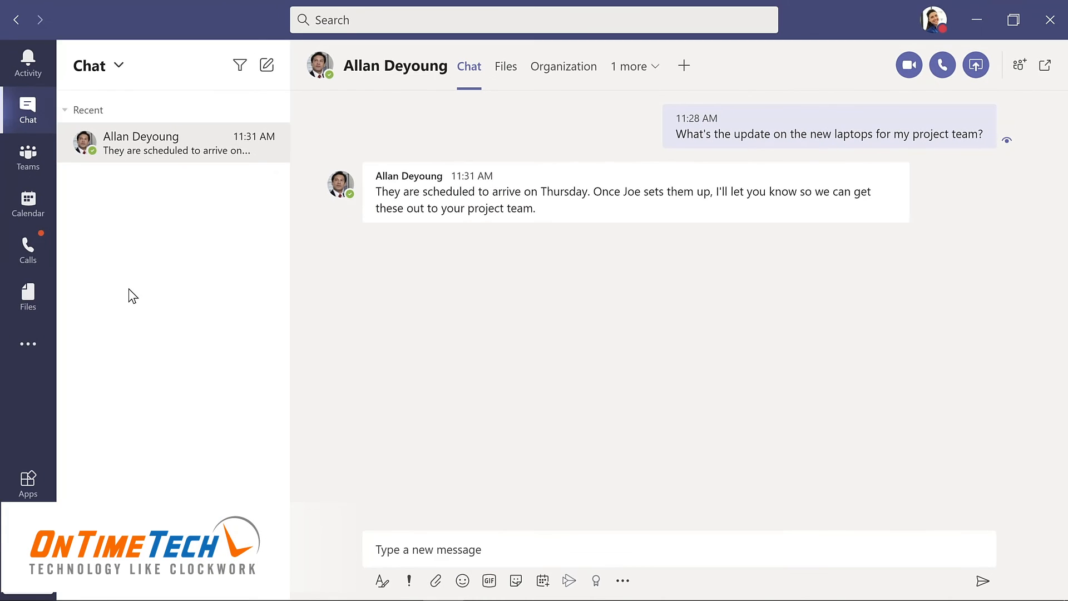
- Find a celebration GIF with the search term "yay" and send it in the chat with the text "Thanks so much!"
{"action": "left_click", "coordinate": [491, 581]}
{"action": "type", "text": "yay"}
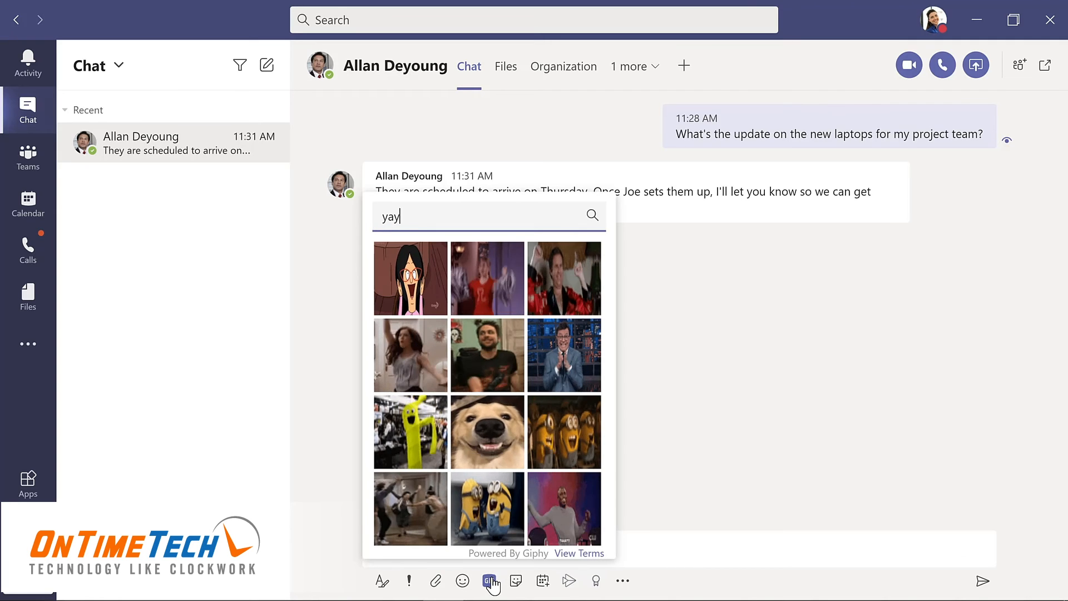
{"action": "left_click", "coordinate": [407, 507]}
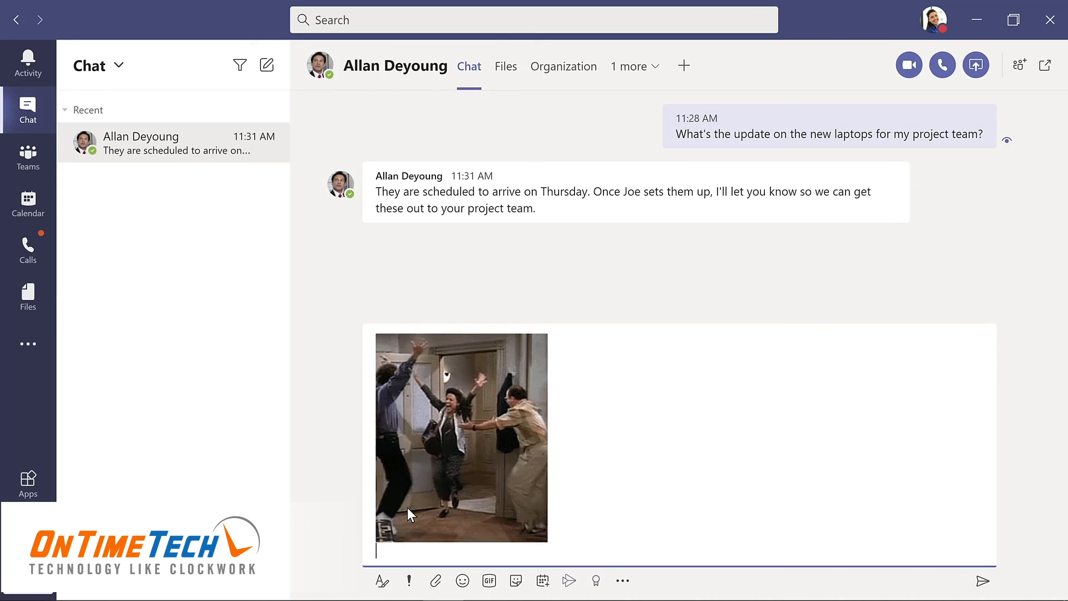
{"action": "type", "text": "Thanks"}
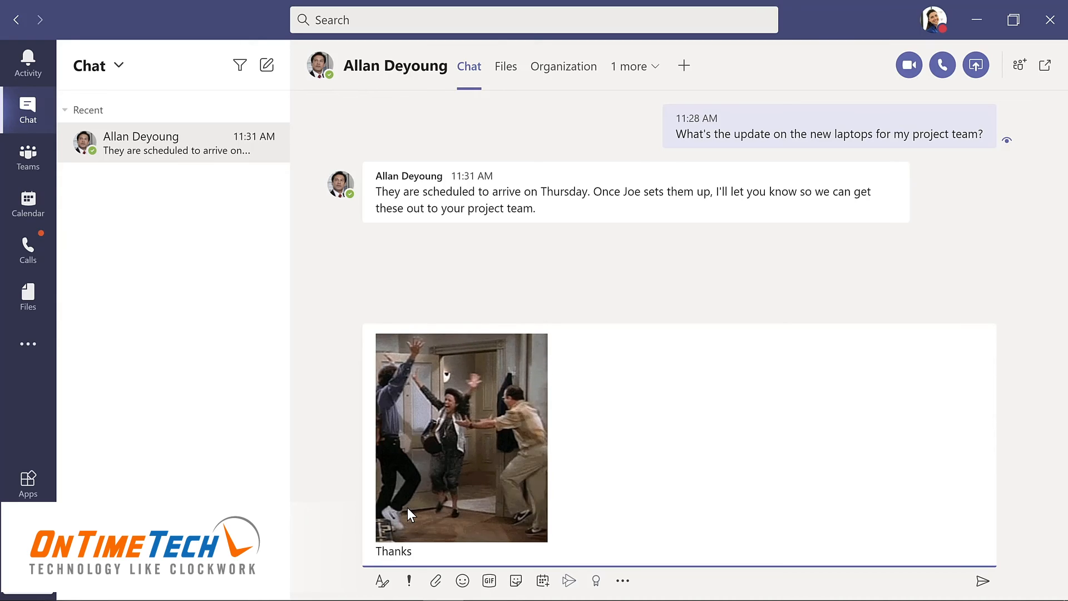
{"action": "type", "text": " so muc"}
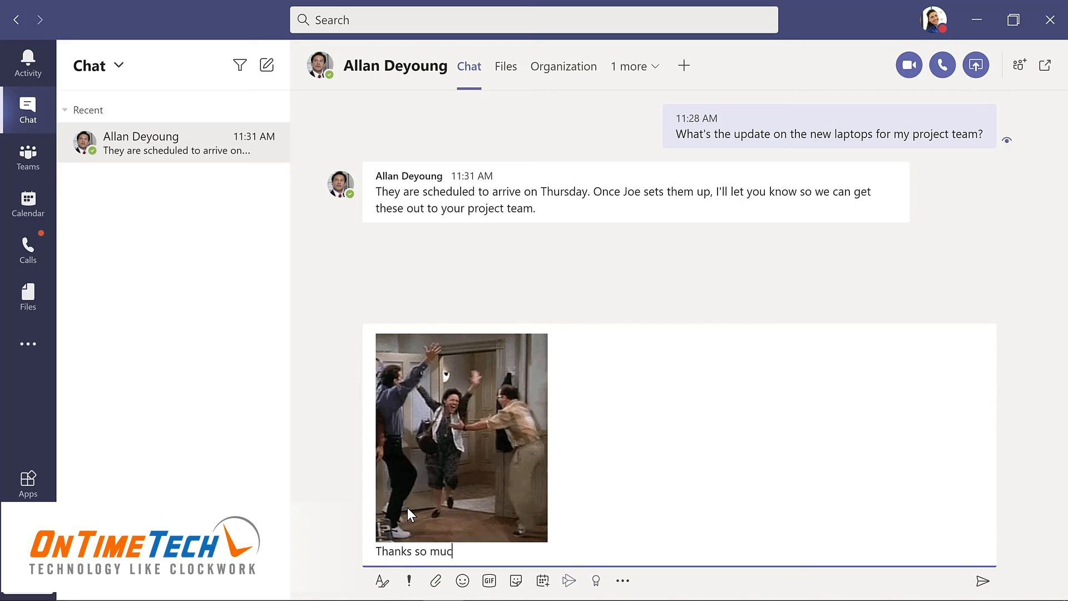
{"action": "type", "text": "h!"}
{"action": "key", "text": "Return"}
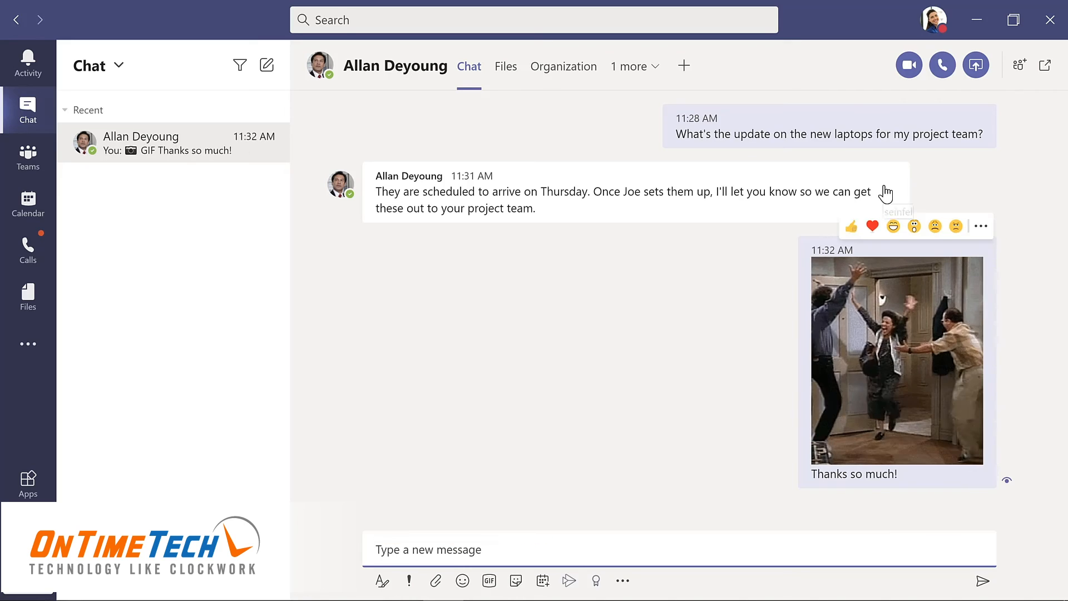
- React with the laughing emoji to the reply about the laptops' Thursday arrival and pin the chat
{"action": "mouse_move", "coordinate": [877, 191]}
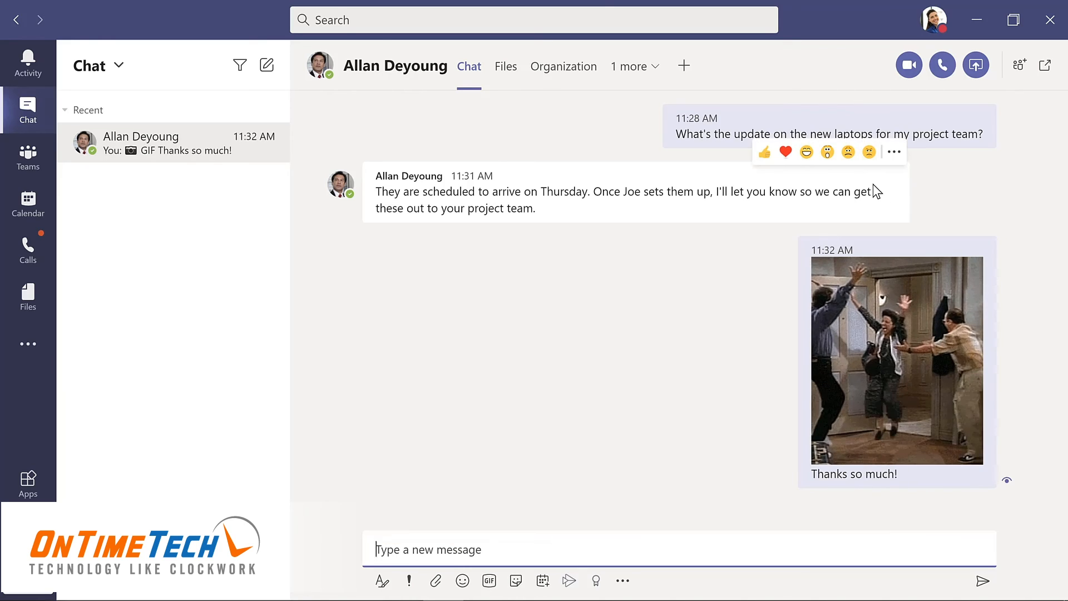
{"action": "left_click", "coordinate": [806, 153]}
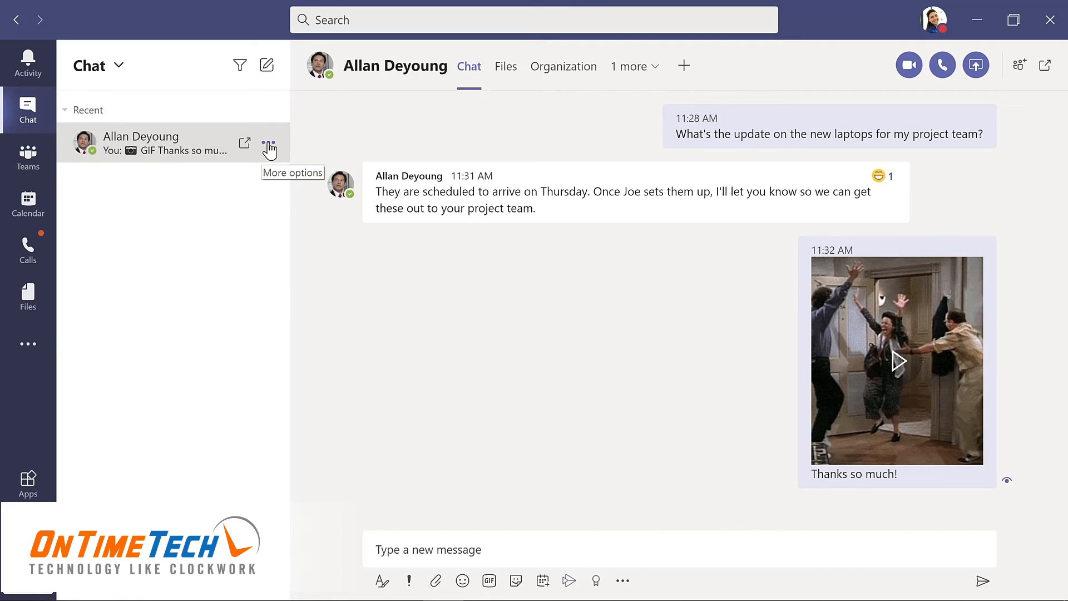
{"action": "left_click", "coordinate": [268, 146]}
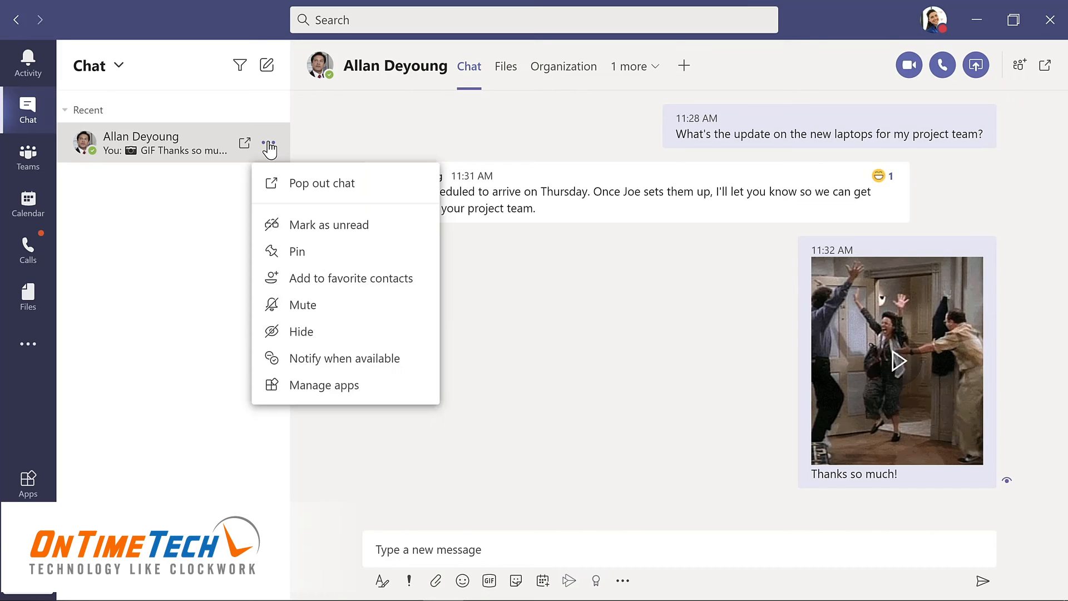
{"action": "left_click", "coordinate": [291, 255]}
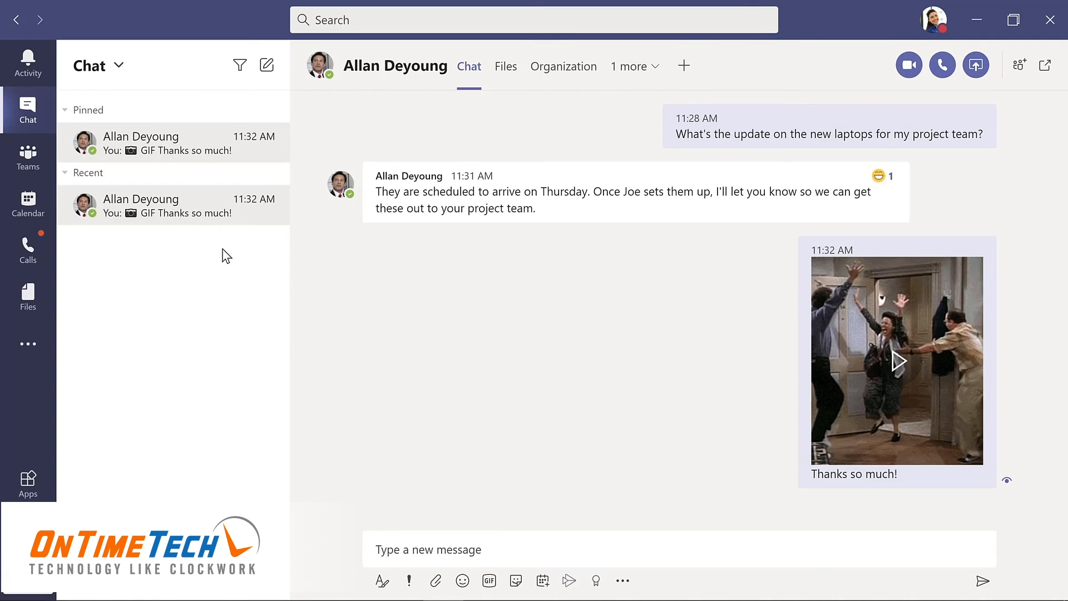
- Open the calendar, view it in the Week layout, and return it to the Work week layout
{"action": "left_click", "coordinate": [38, 203]}
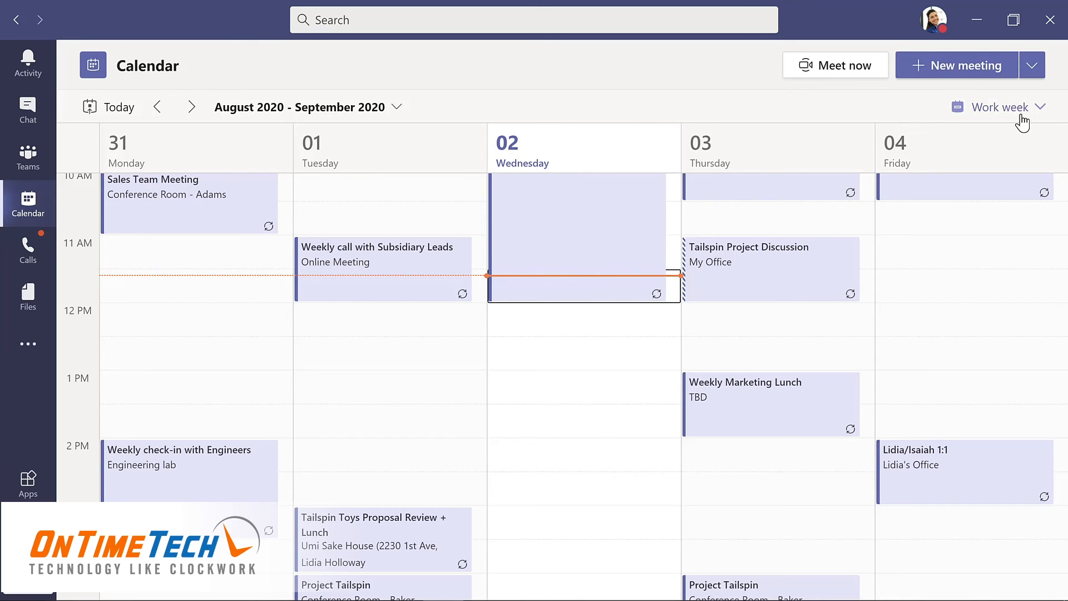
{"action": "left_click", "coordinate": [1038, 111]}
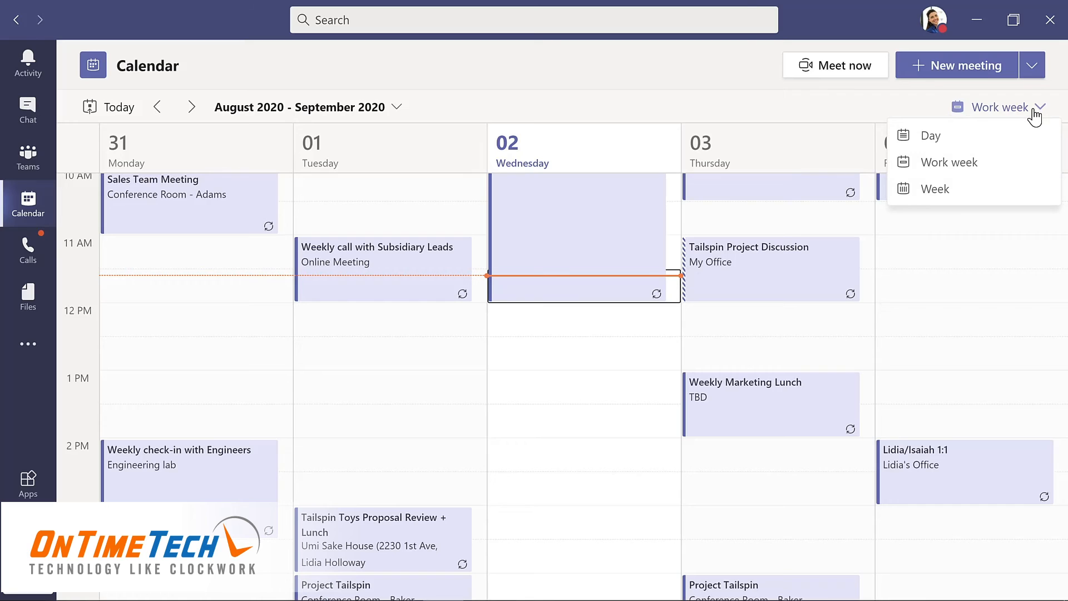
{"action": "left_click", "coordinate": [958, 190]}
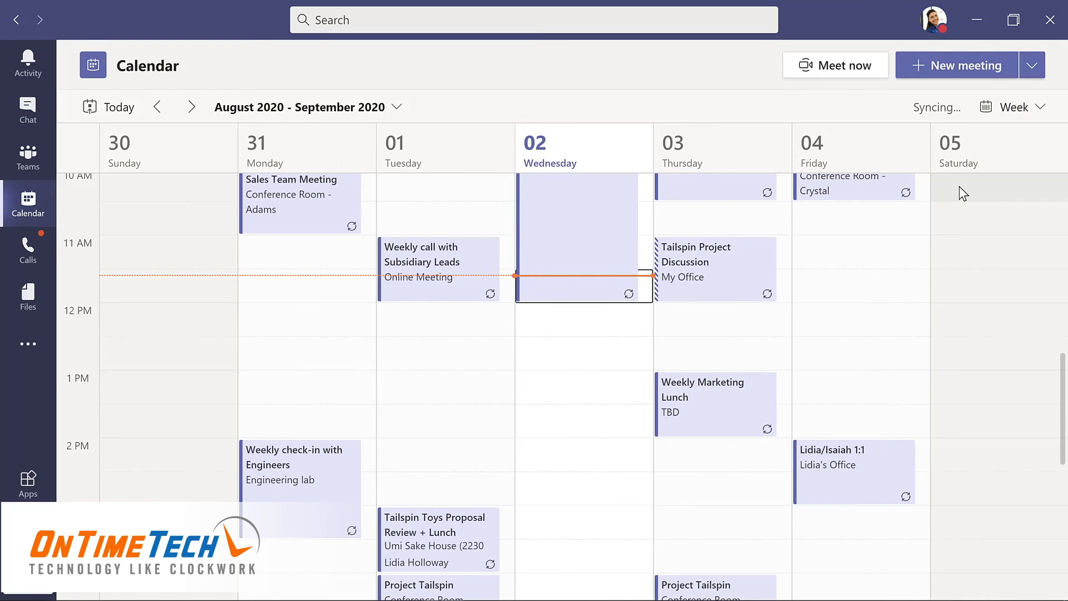
{"action": "left_click", "coordinate": [1034, 110]}
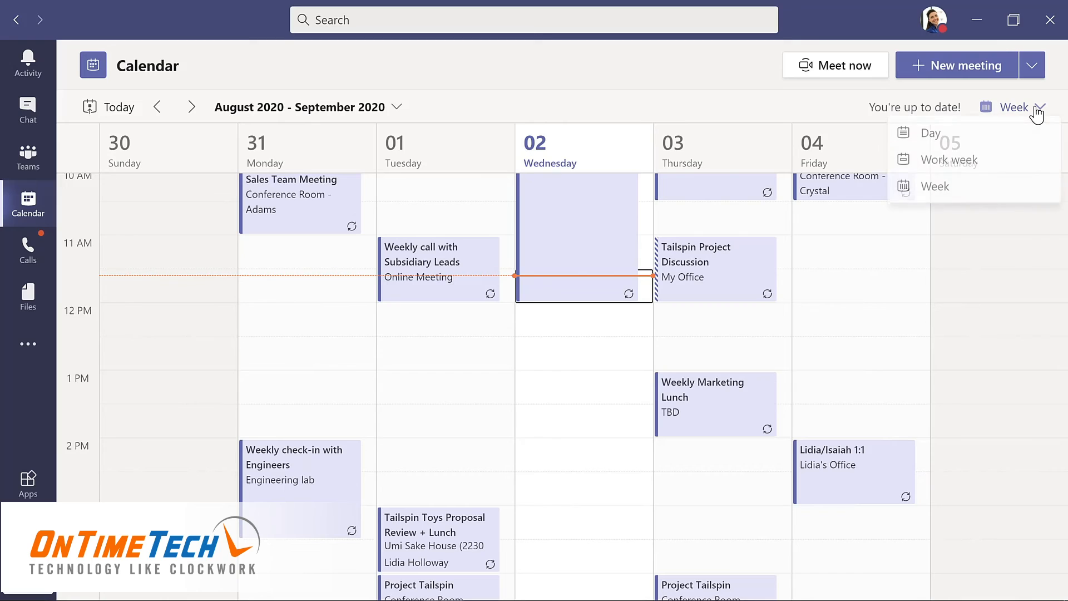
{"action": "left_click", "coordinate": [985, 164]}
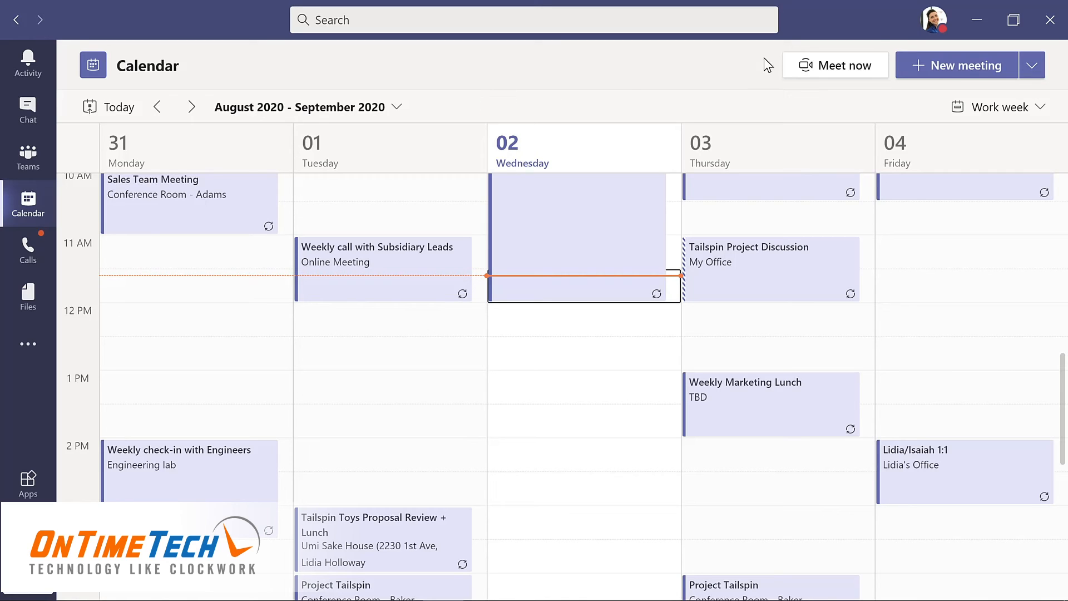
- Create a new meeting titled "Evergreen Design Meeting" and add the four colleagues as required attendees
{"action": "left_click", "coordinate": [945, 64]}
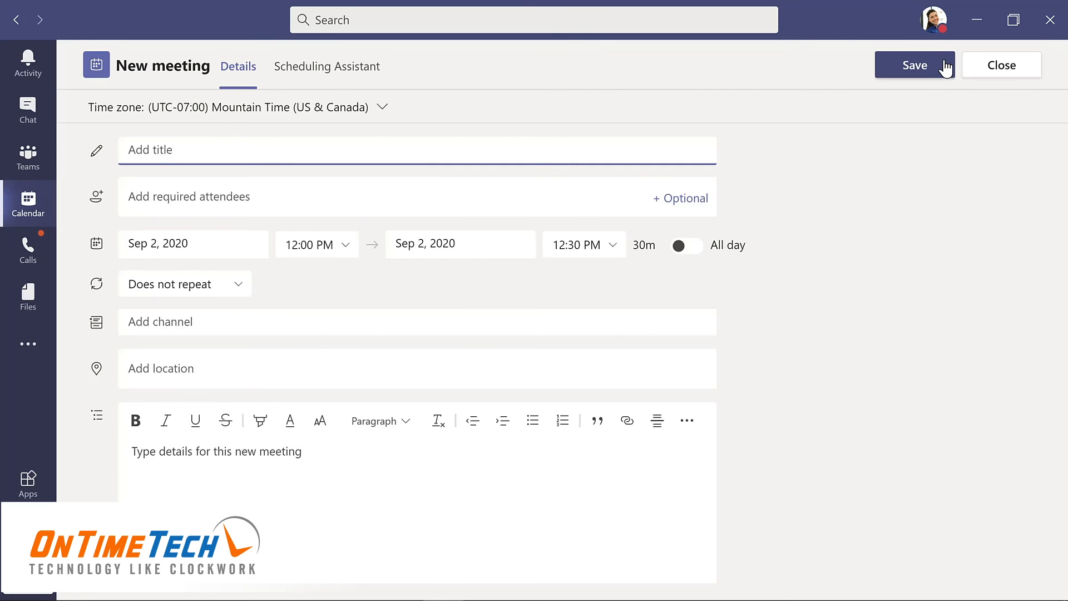
{"action": "type", "text": "Evergreen Design Meeting"}
{"action": "left_click", "coordinate": [263, 195]}
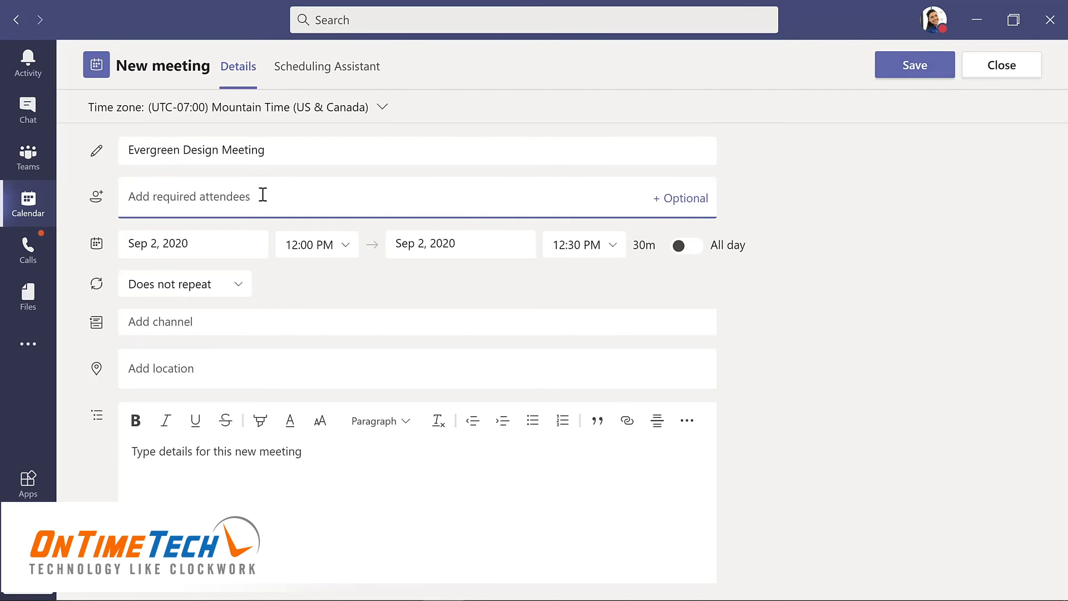
{"action": "type", "text": "lynn"}
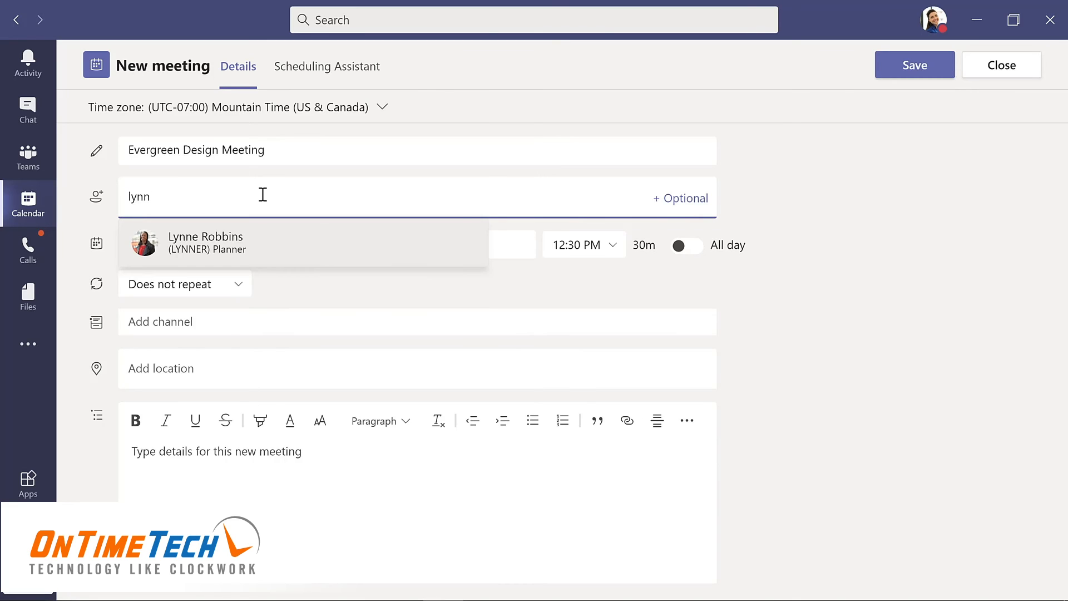
{"action": "key", "text": "Return"}
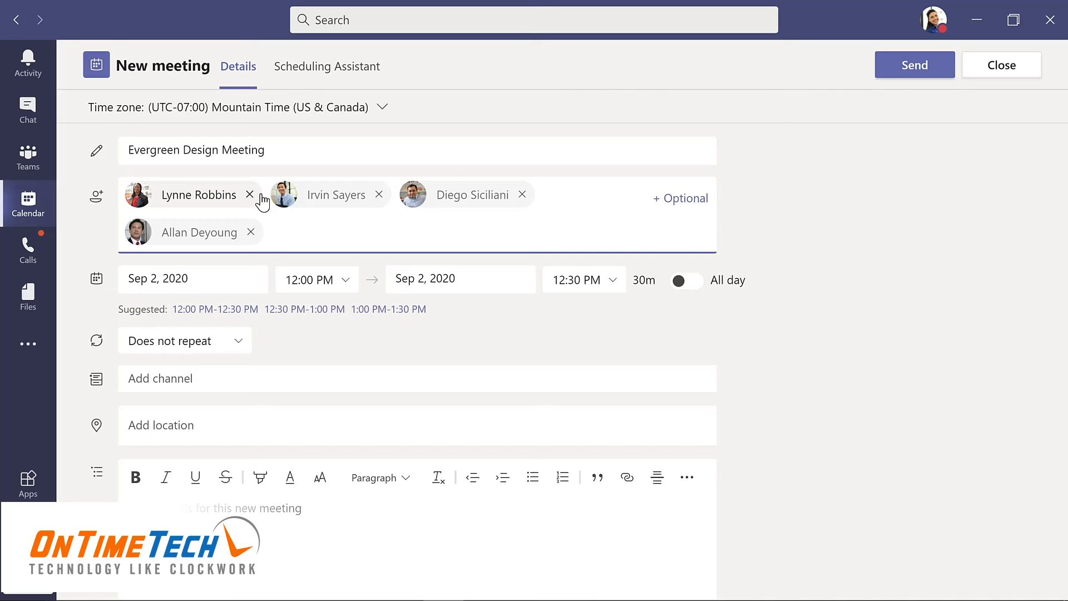
- Set the meeting date to Sep 8, 2020 and extend its time slot to 12:00 PM–1:00 PM in the Scheduling Assistant
{"action": "left_click", "coordinate": [224, 277]}
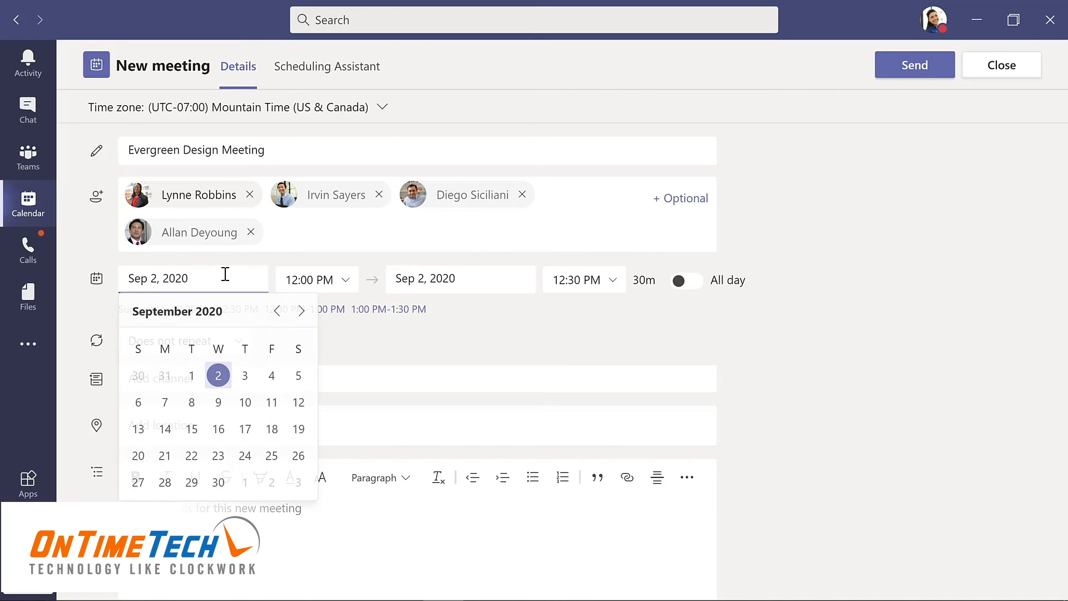
{"action": "left_click", "coordinate": [191, 404]}
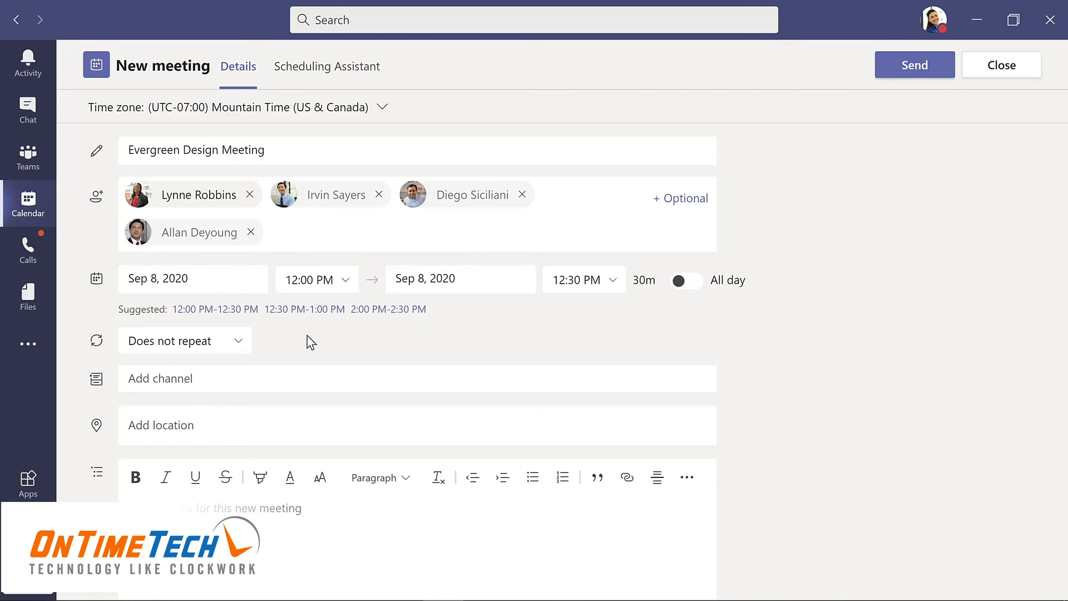
{"action": "left_click", "coordinate": [313, 69]}
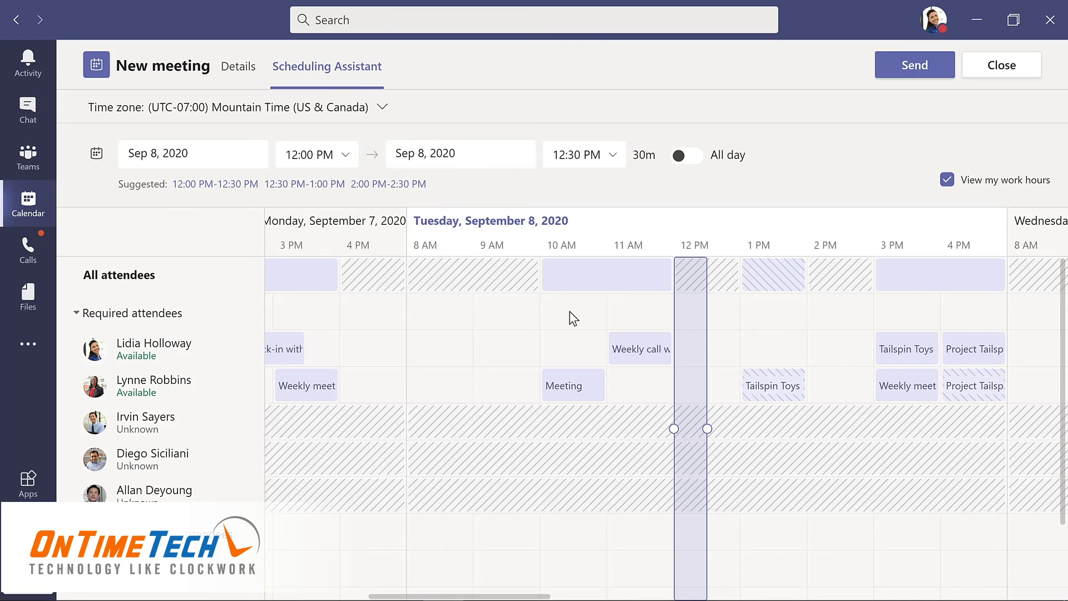
{"action": "left_click_drag", "start_coordinate": [707, 428], "coordinate": [743, 429]}
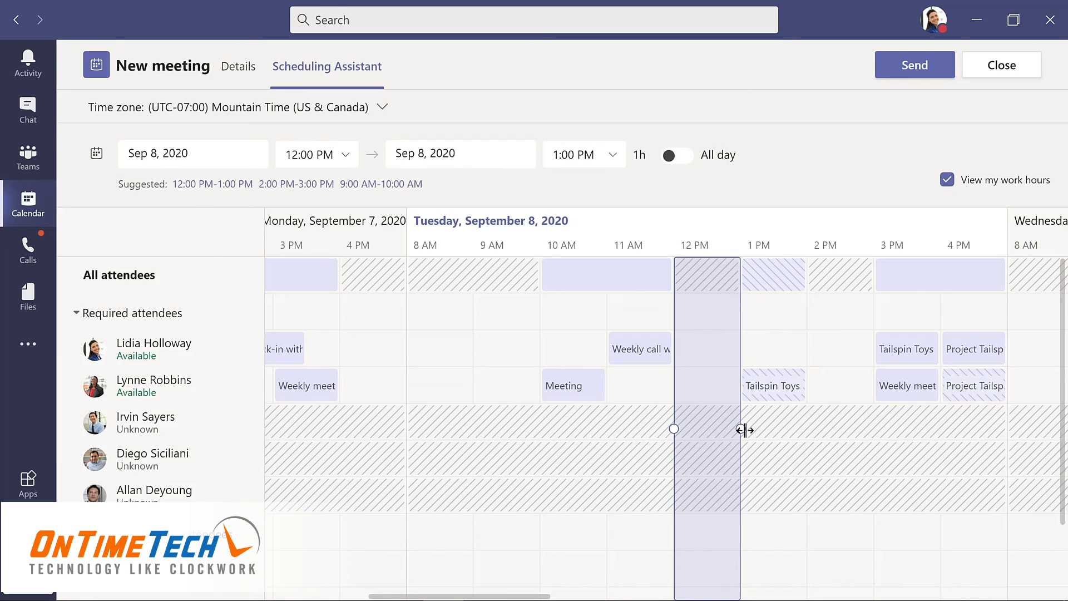
- Assign the meeting to the Design channel of the Evergreen Project Team in its details
{"action": "left_click", "coordinate": [238, 68]}
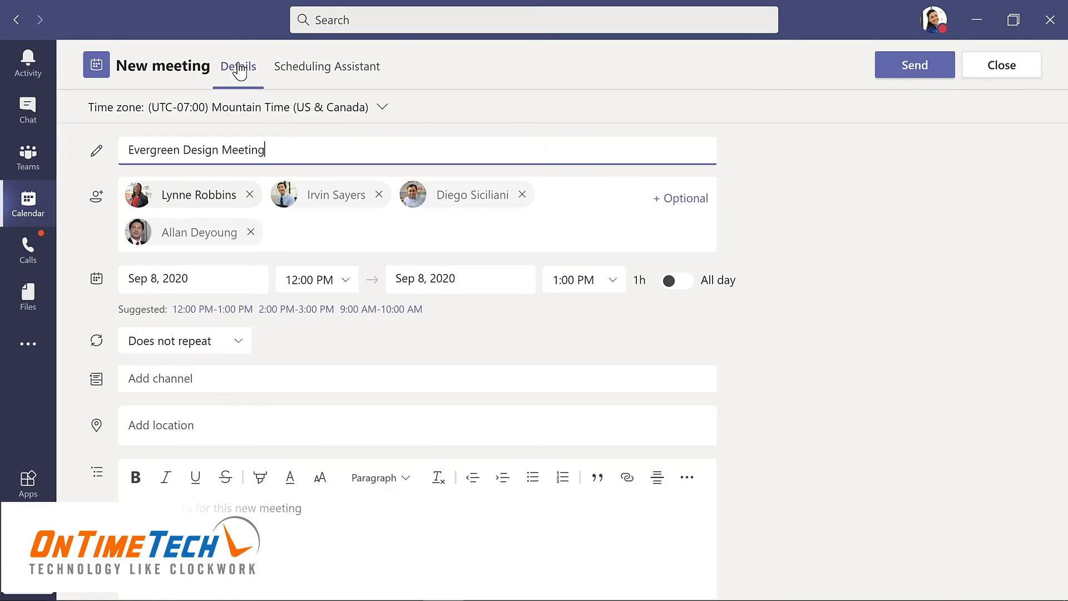
{"action": "left_click", "coordinate": [250, 379]}
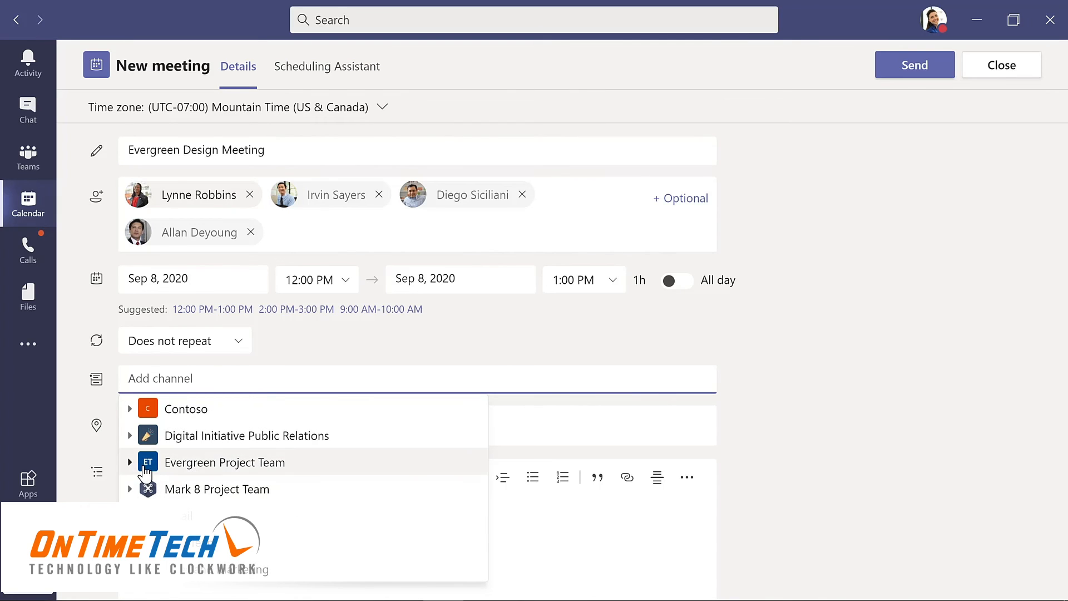
{"action": "left_click", "coordinate": [130, 462]}
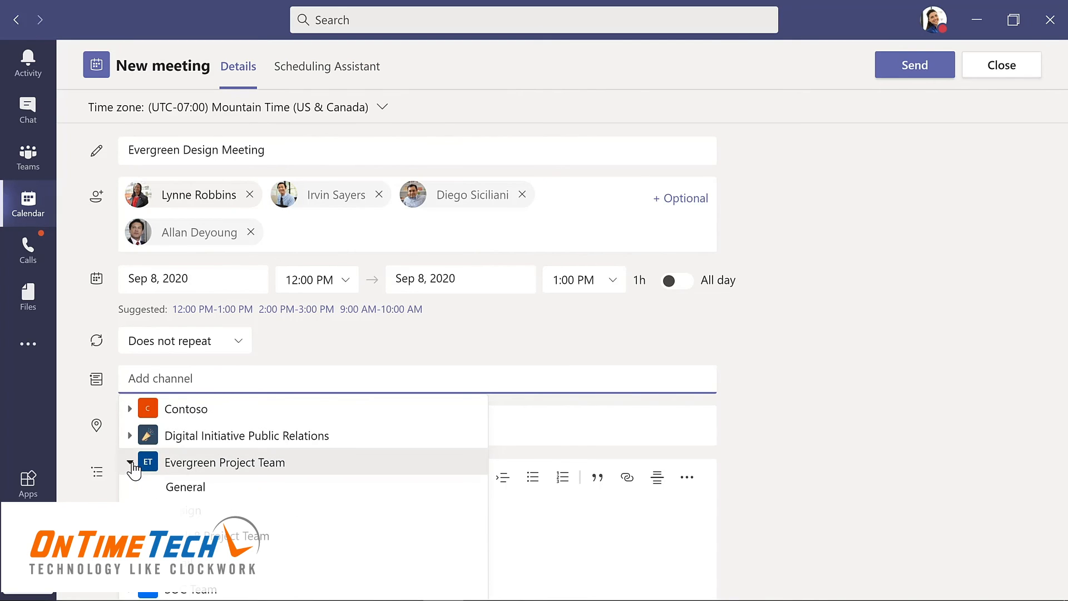
{"action": "left_click", "coordinate": [192, 515]}
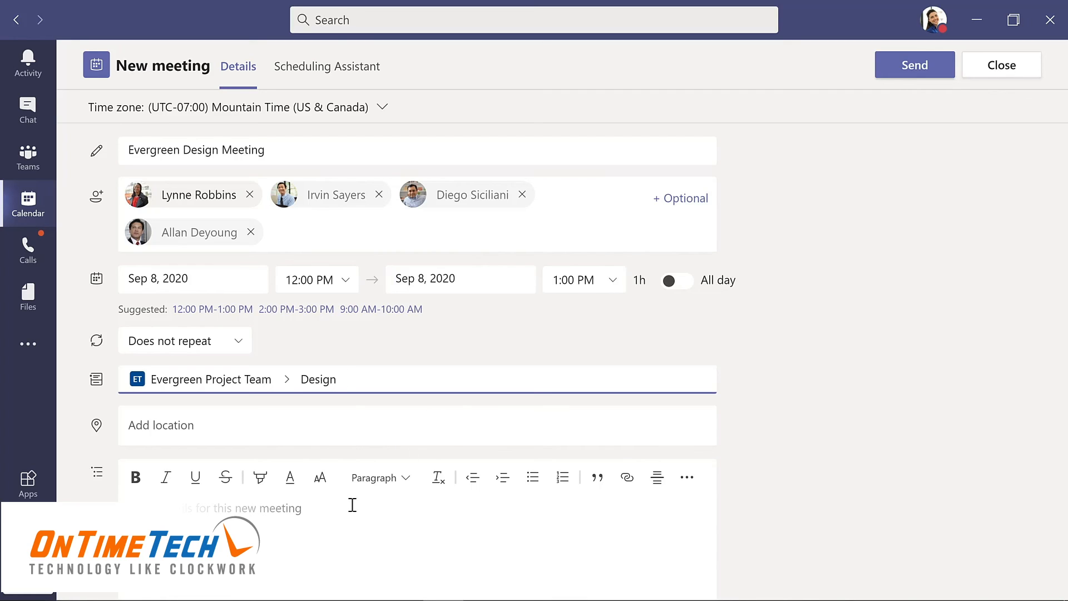
- Enter "Weekly meeting for design team" as the meeting details and send the invitation
{"action": "left_click", "coordinate": [296, 508]}
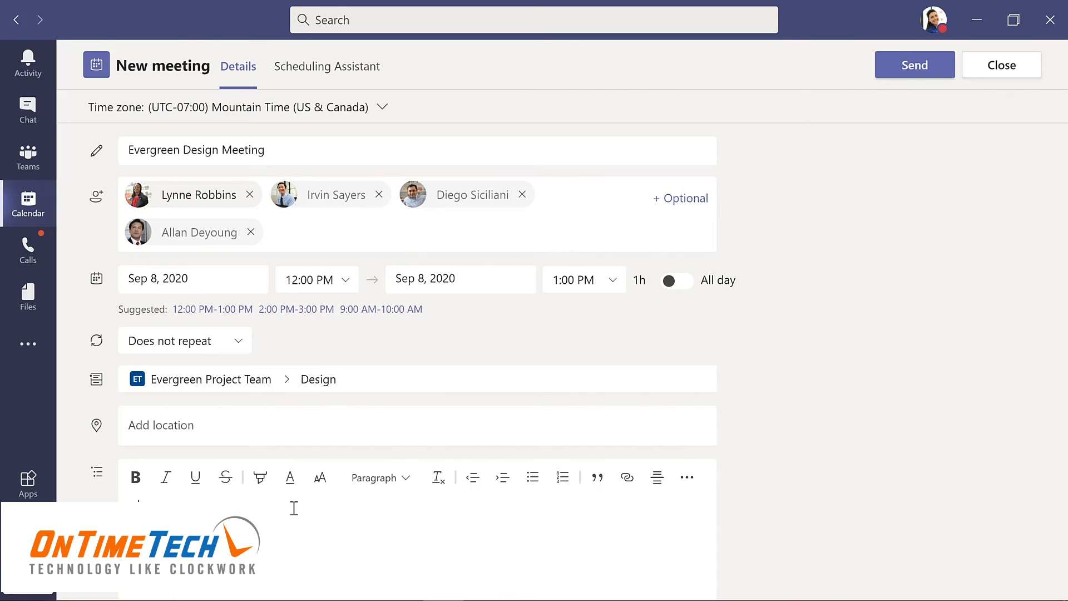
{"action": "type", "text": "Weekly meeting for design team"}
{"action": "left_click", "coordinate": [907, 72]}
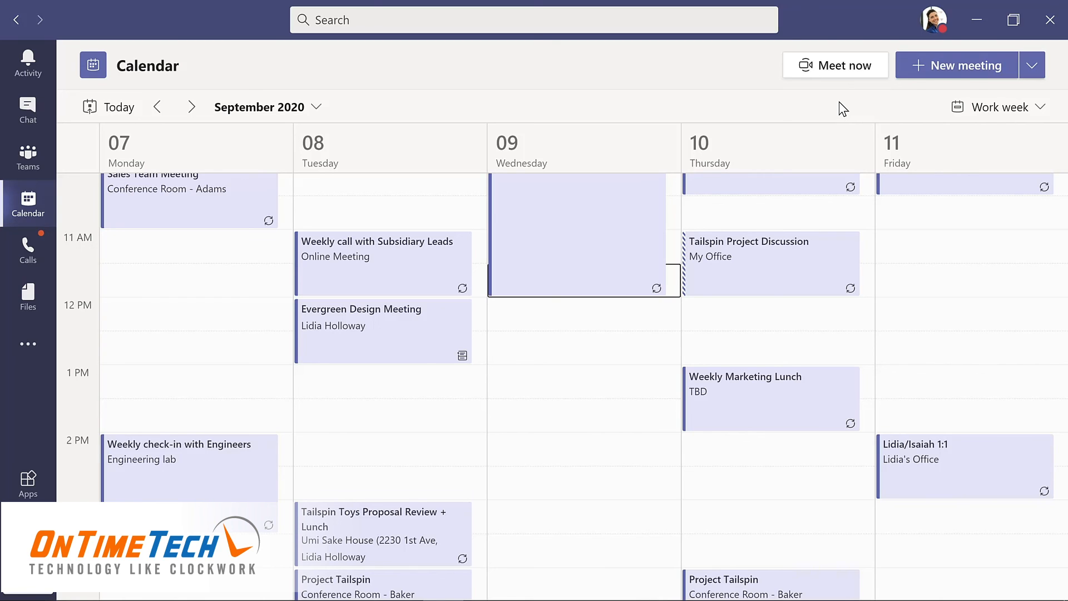
- Start an instant meeting titled "Updates to planning document" in the Design channel of the Mark 8 Project Team
{"action": "left_click", "coordinate": [30, 160]}
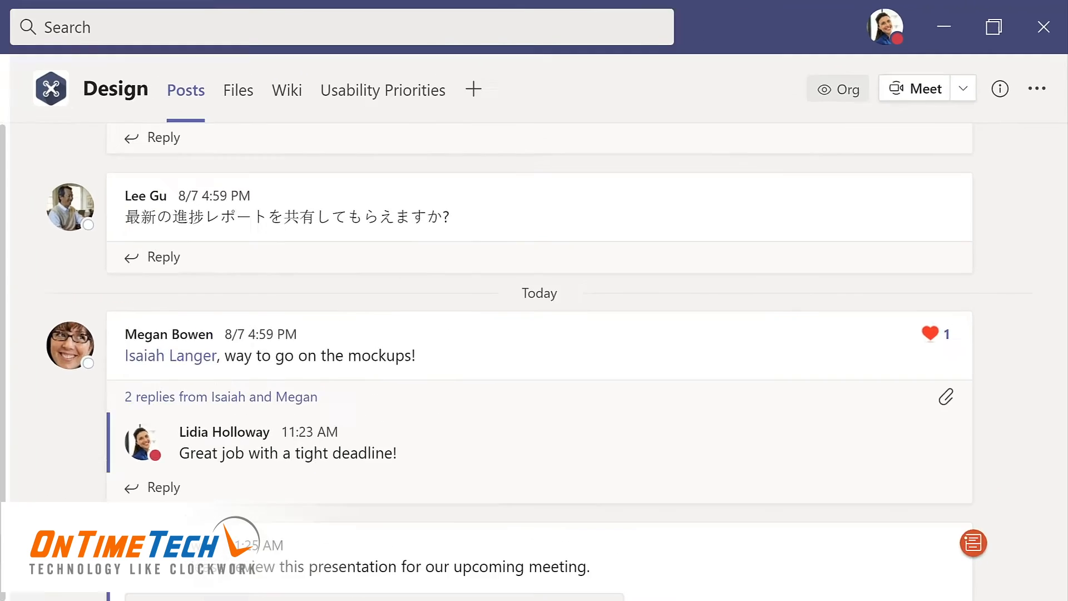
{"action": "left_click", "coordinate": [991, 65]}
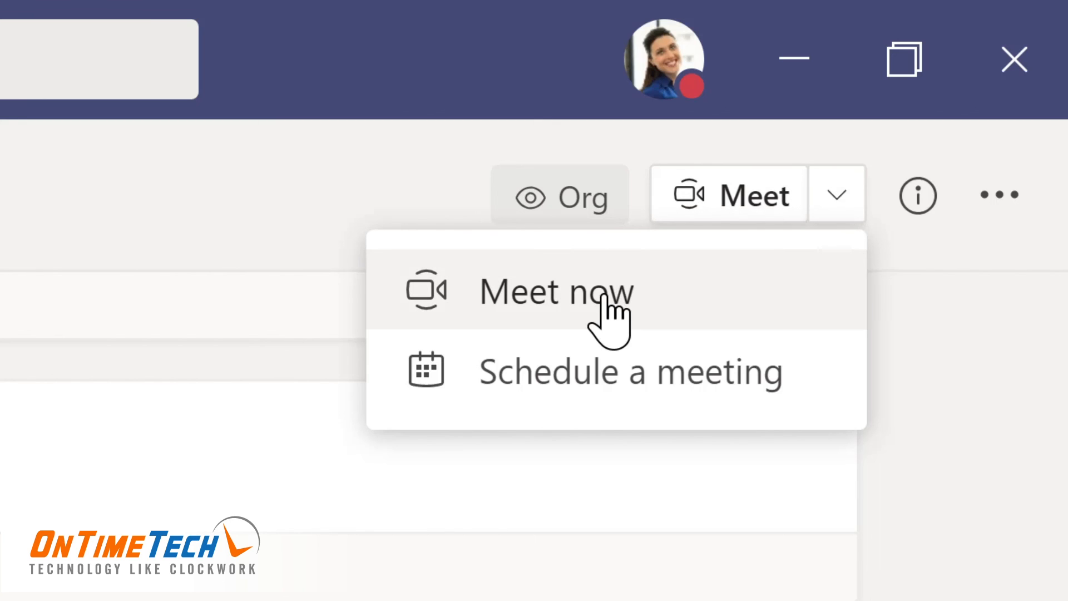
{"action": "left_click", "coordinate": [564, 290]}
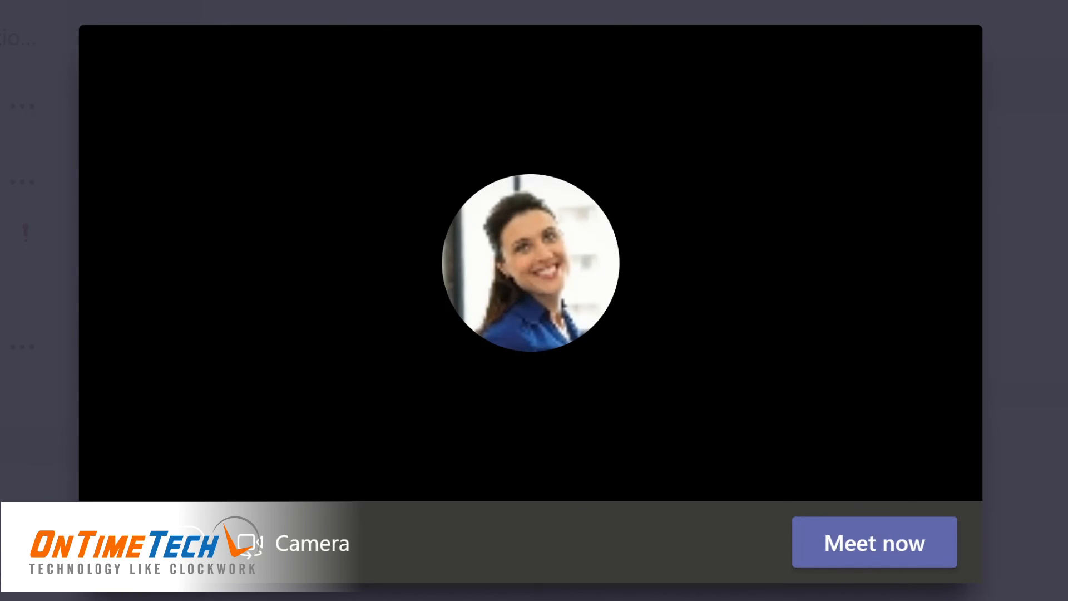
{"action": "type", "text": "Updates "}
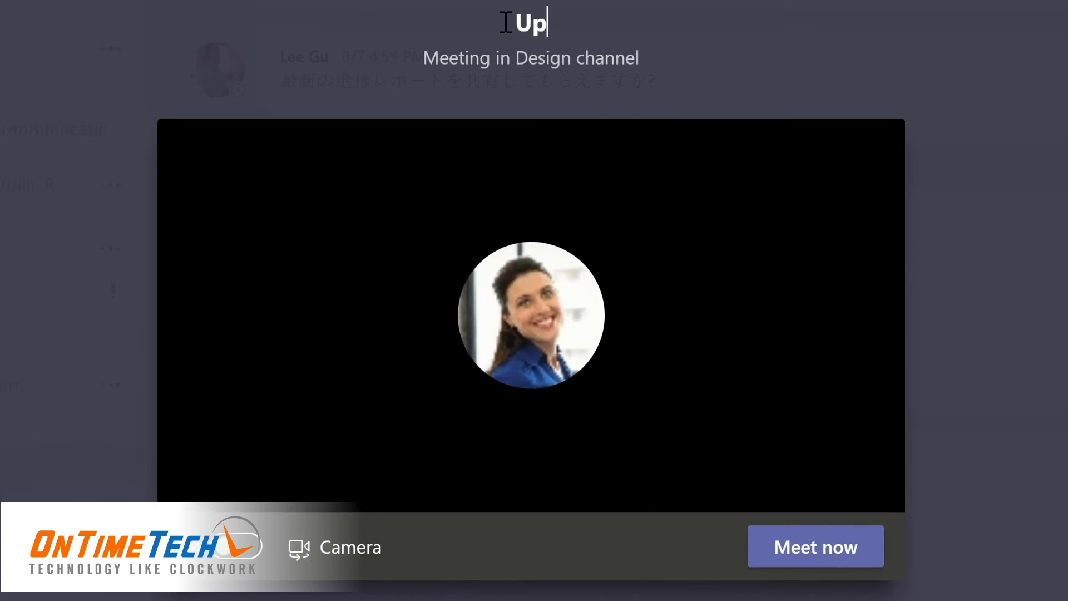
{"action": "type", "text": "to planning document"}
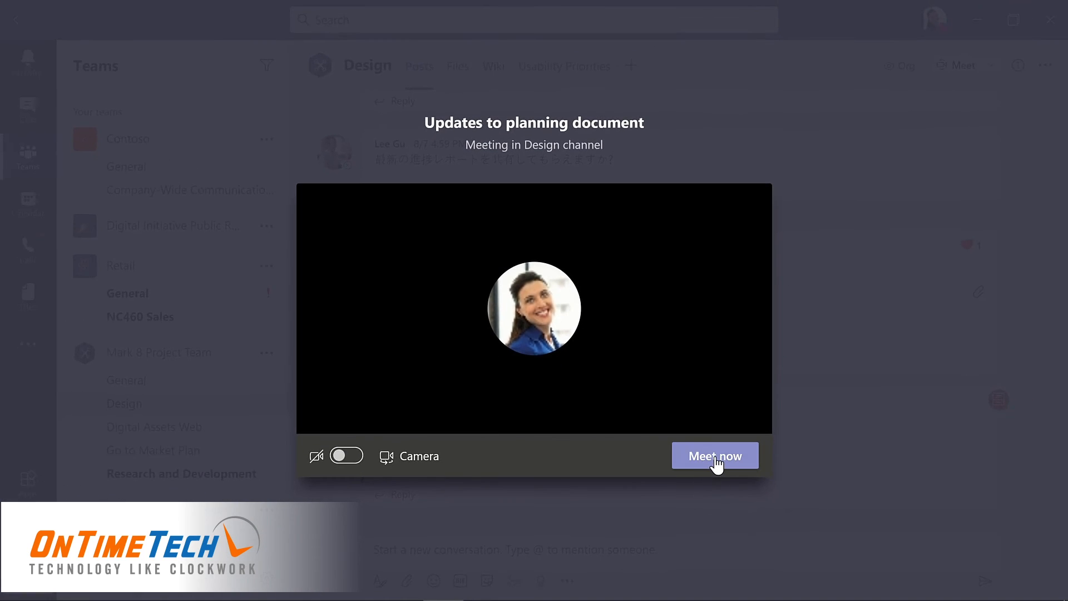
{"action": "left_click", "coordinate": [768, 517]}
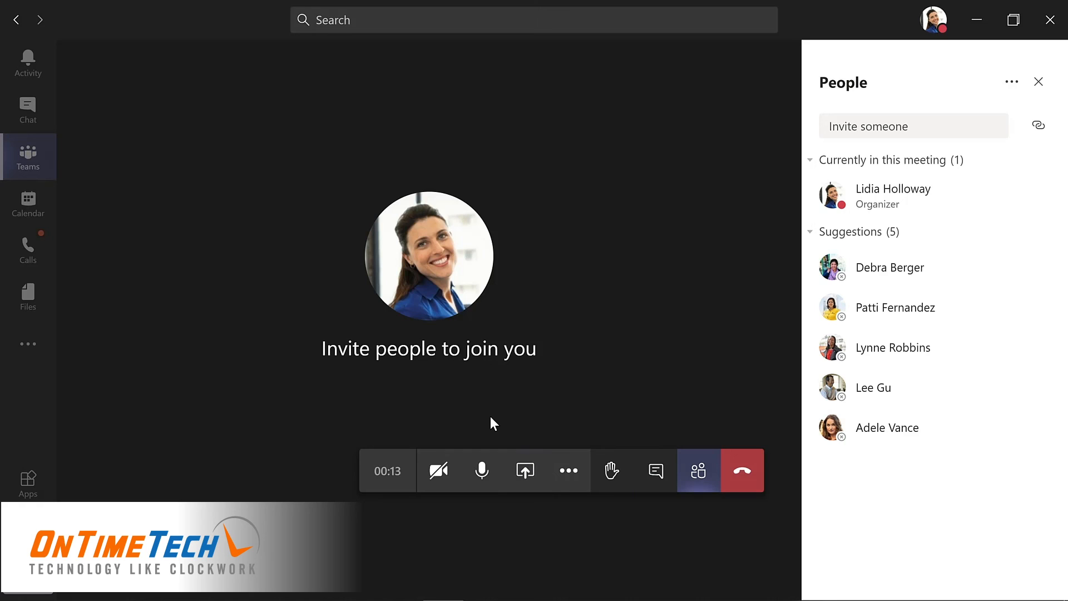
{"action": "left_click", "coordinate": [569, 477]}
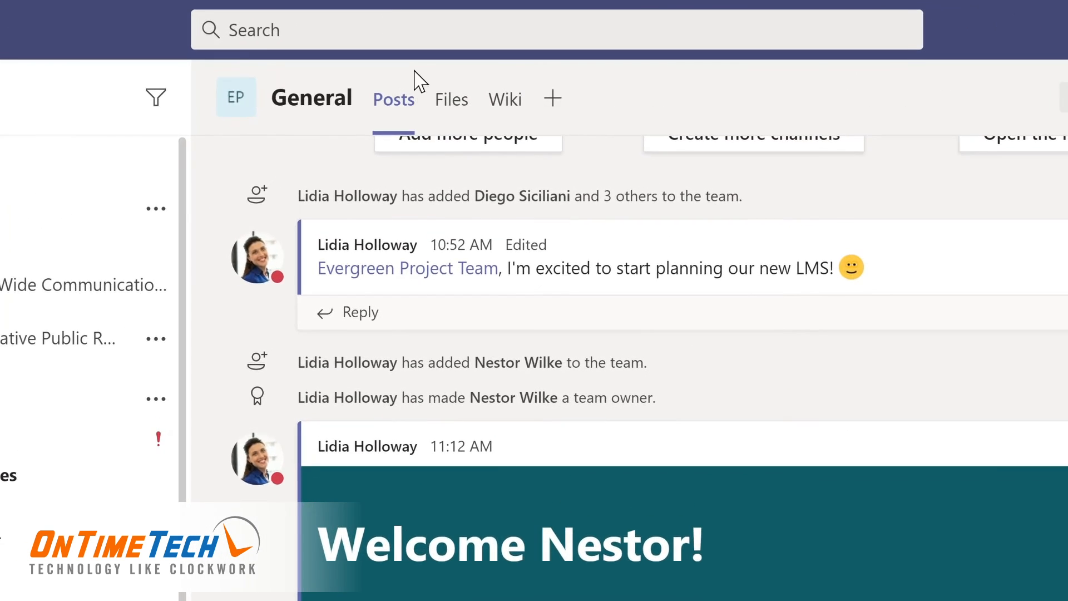
- Search for "marketing", open the matching message about conference swag in the Sales and Marketing General channel, and return to the teams list
{"action": "left_click", "coordinate": [390, 25]}
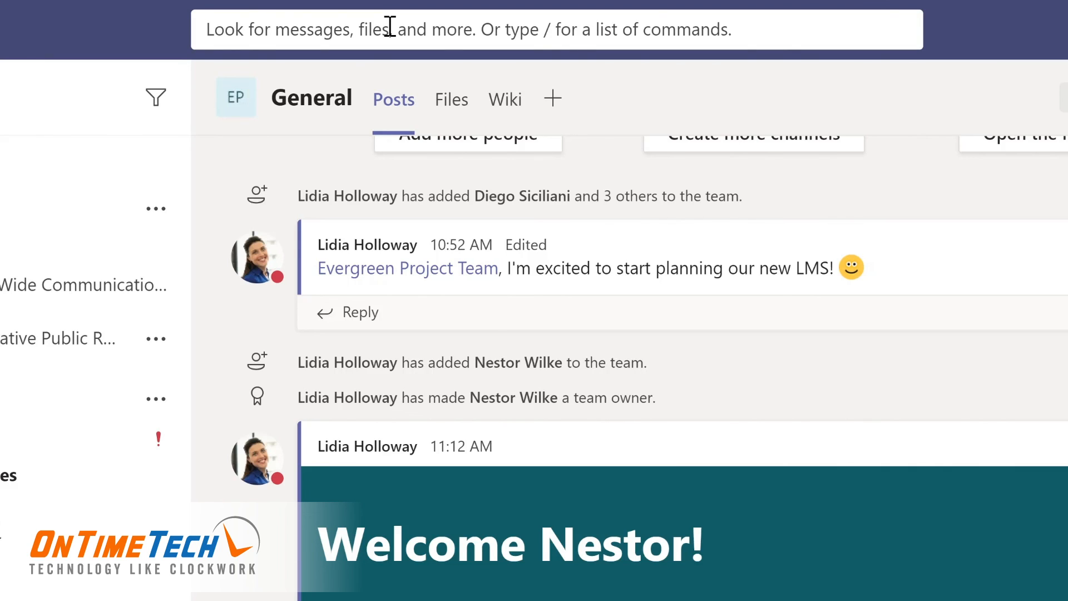
{"action": "type", "text": "marketing"}
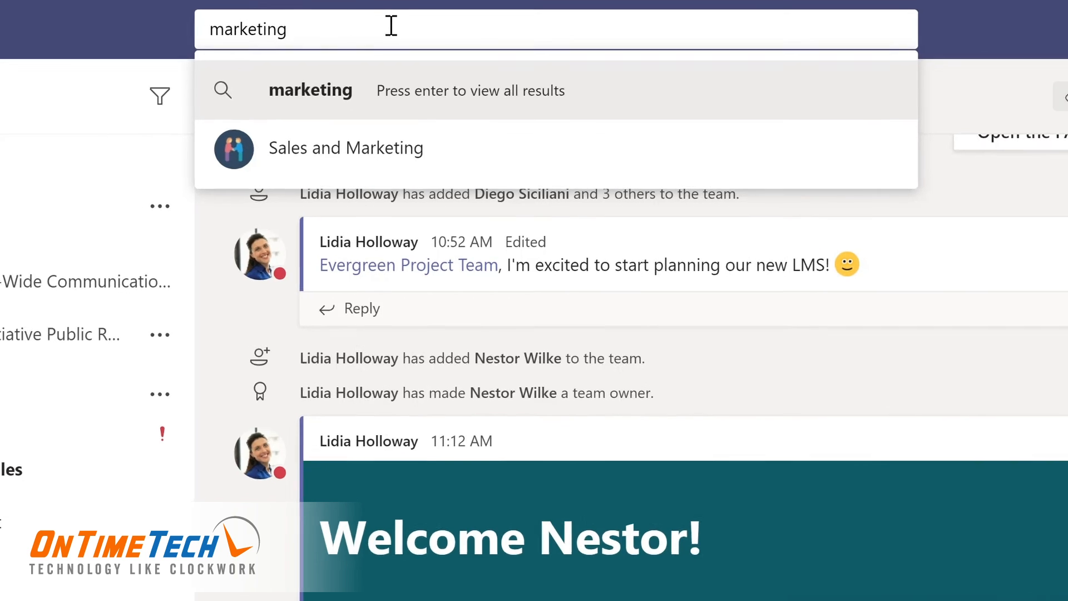
{"action": "key", "text": "Return"}
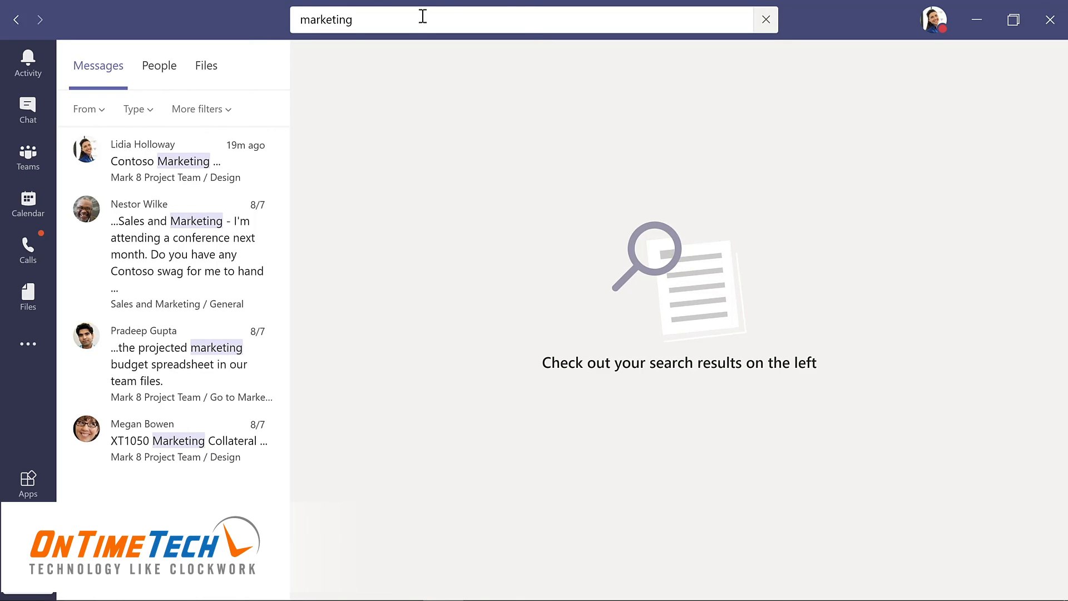
{"action": "left_click", "coordinate": [166, 244]}
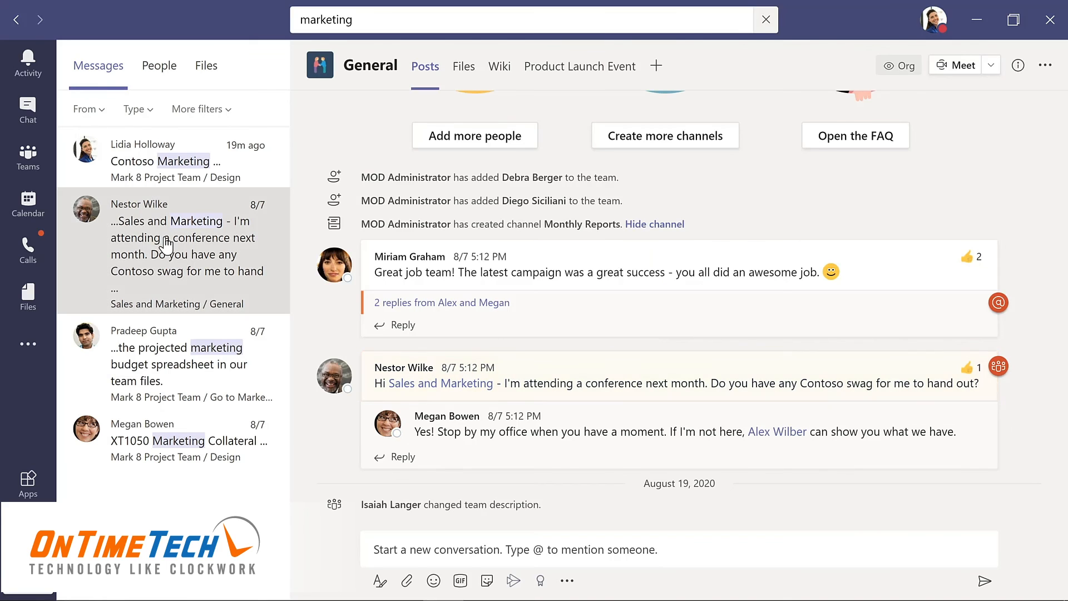
{"action": "left_click", "coordinate": [27, 158]}
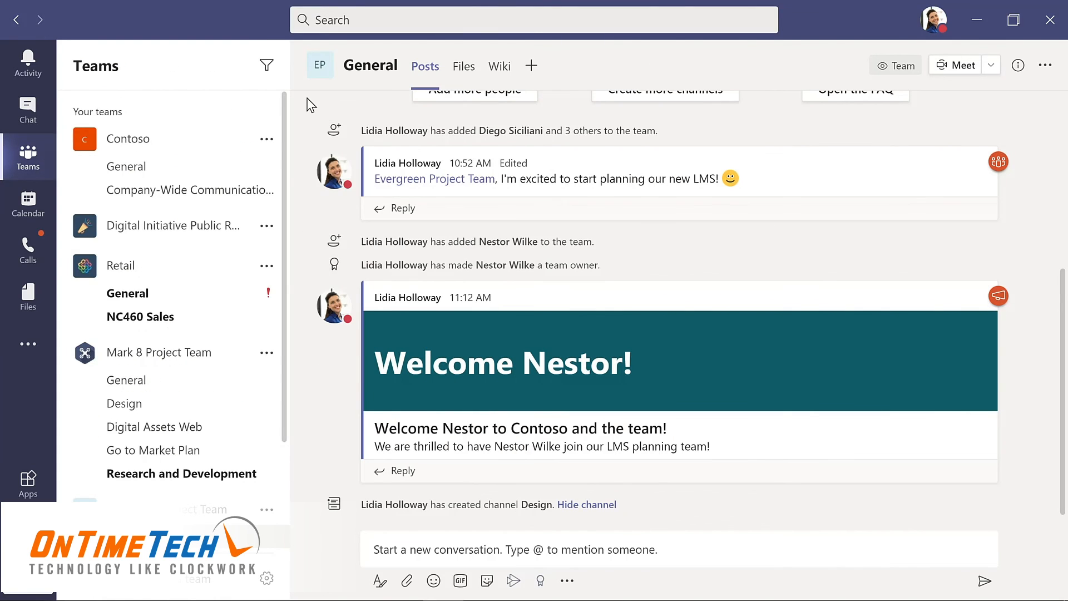
- Display the list of available slash commands by entering / in the search box, and close it again
{"action": "left_click", "coordinate": [365, 20]}
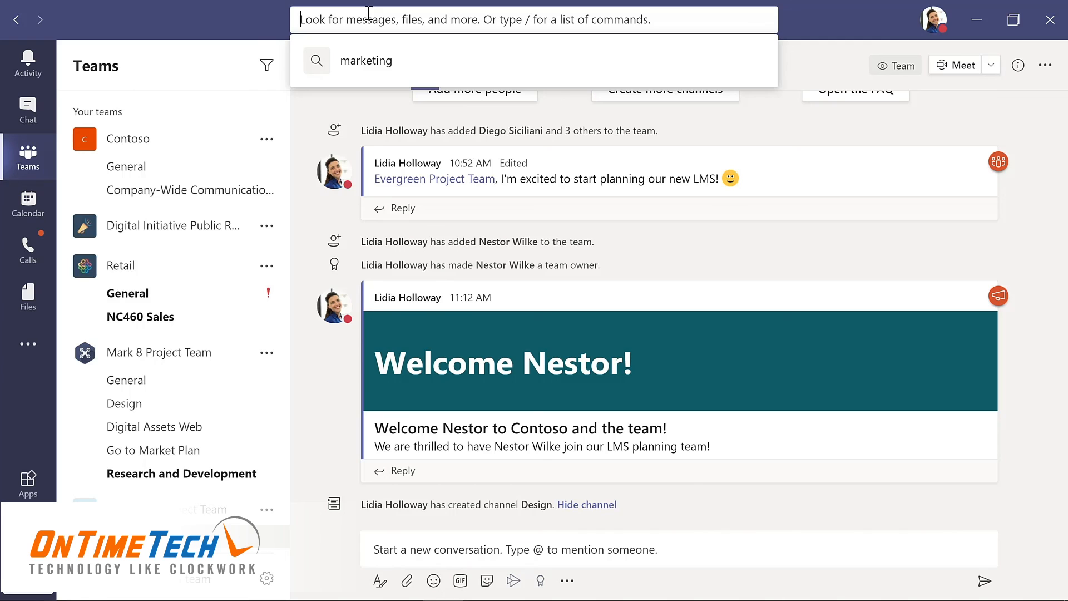
{"action": "type", "text": "/"}
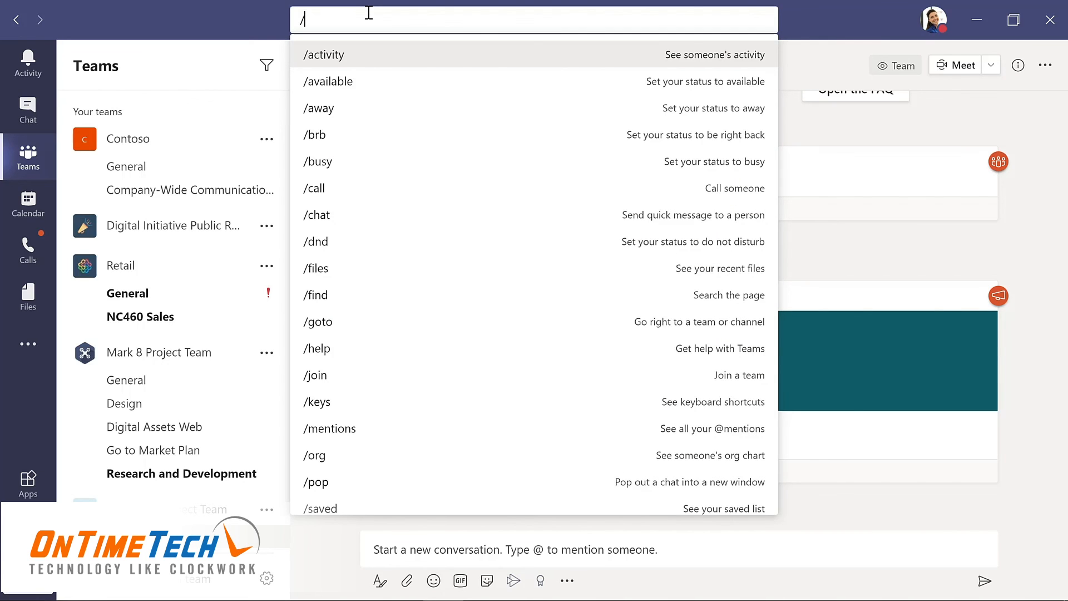
{"action": "left_click", "coordinate": [786, 44]}
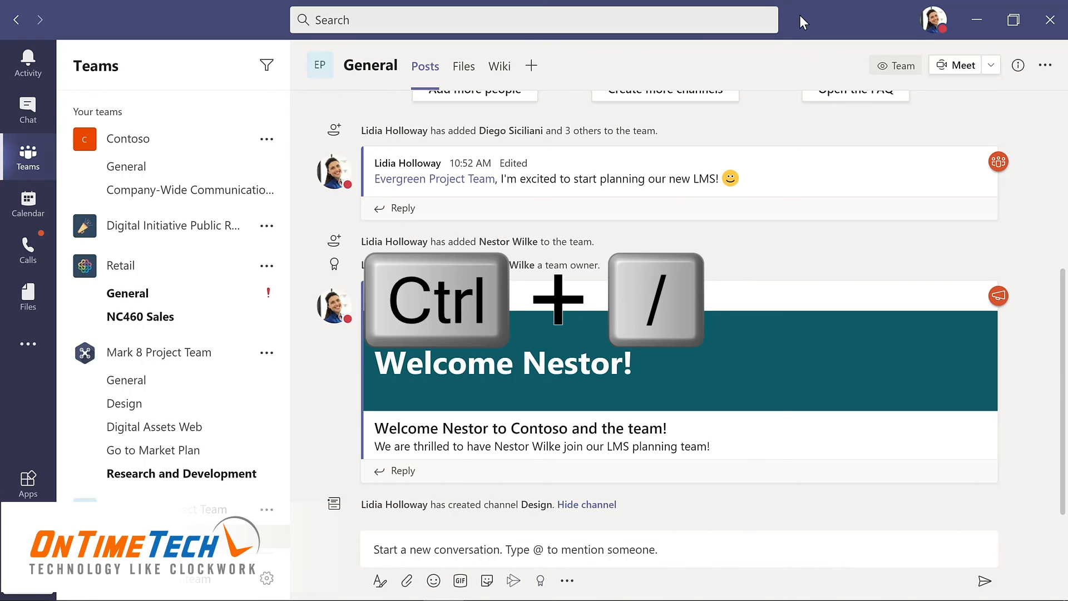
- Reopen the slash command list and run /keys to view the keyboard shortcuts
{"action": "key", "text": "ctrl+slash"}
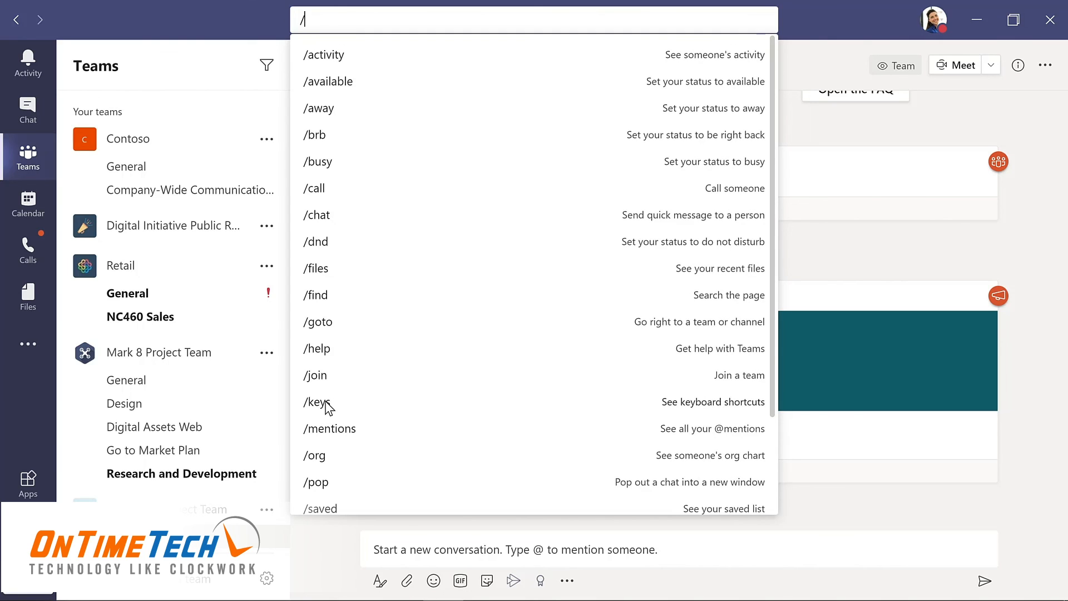
{"action": "key", "text": "Escape"}
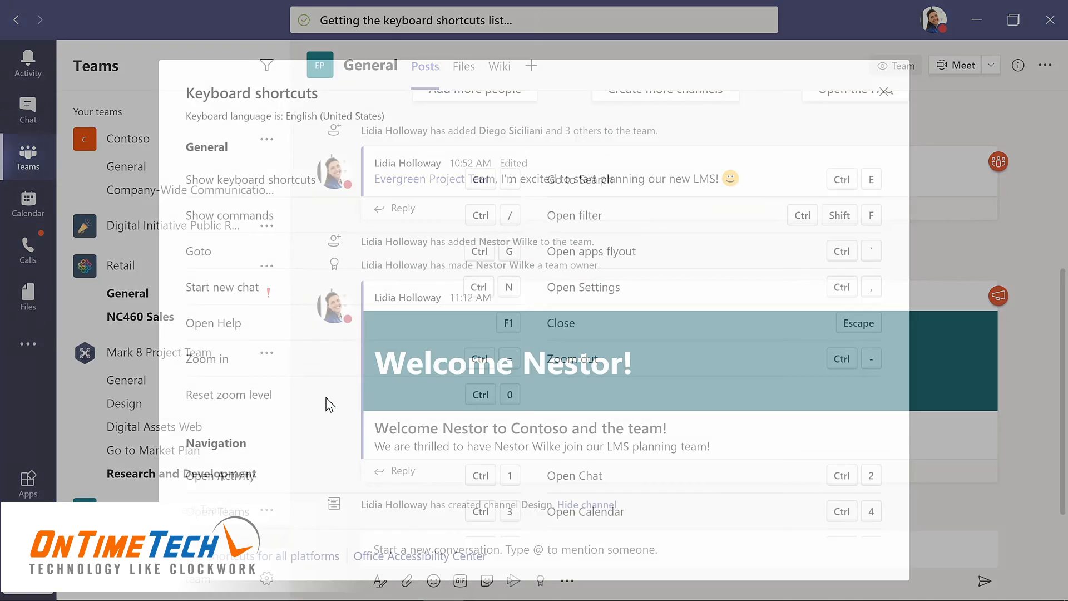